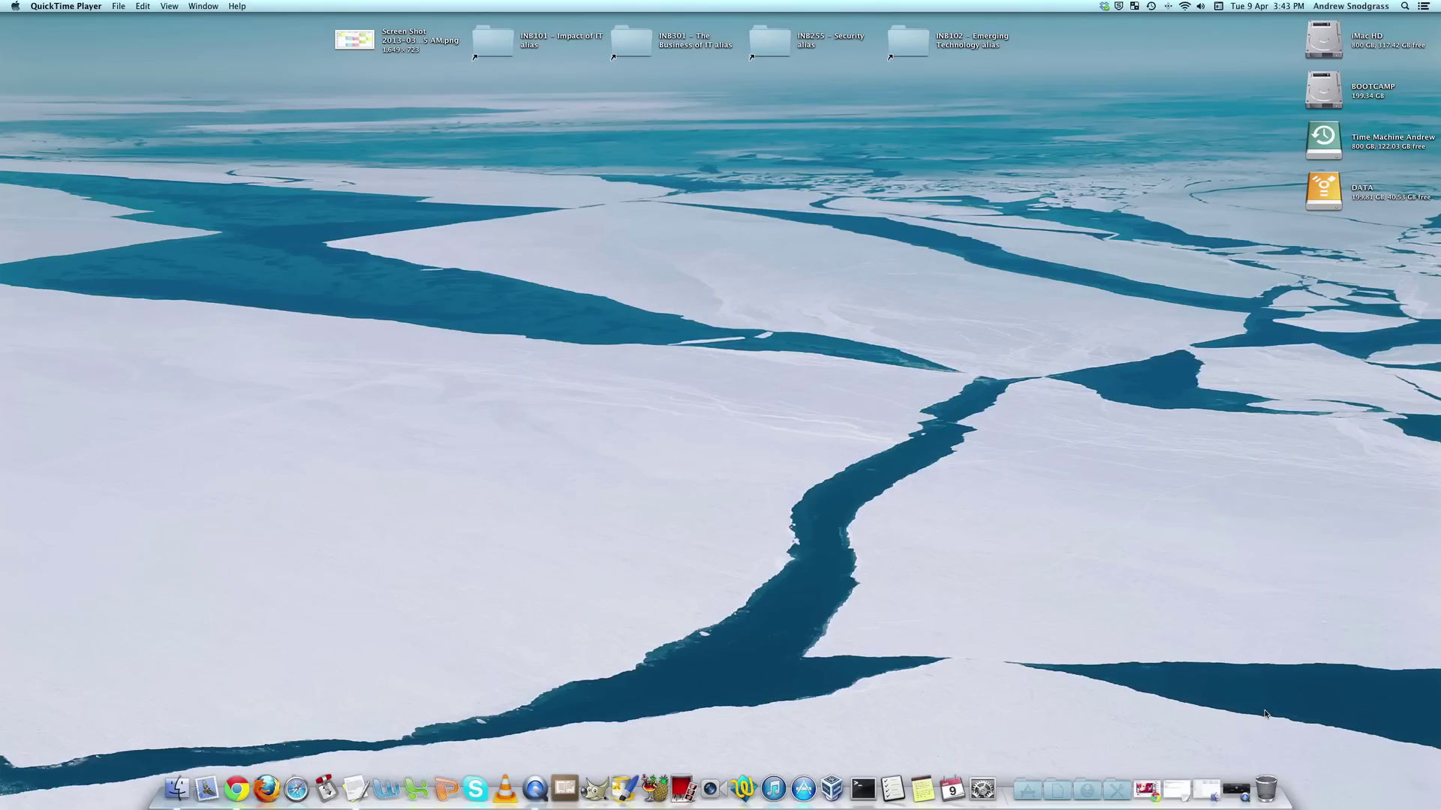
Bring the YouTube tutorial window forward and clear the address-bar selection.
left_click(1151, 777)
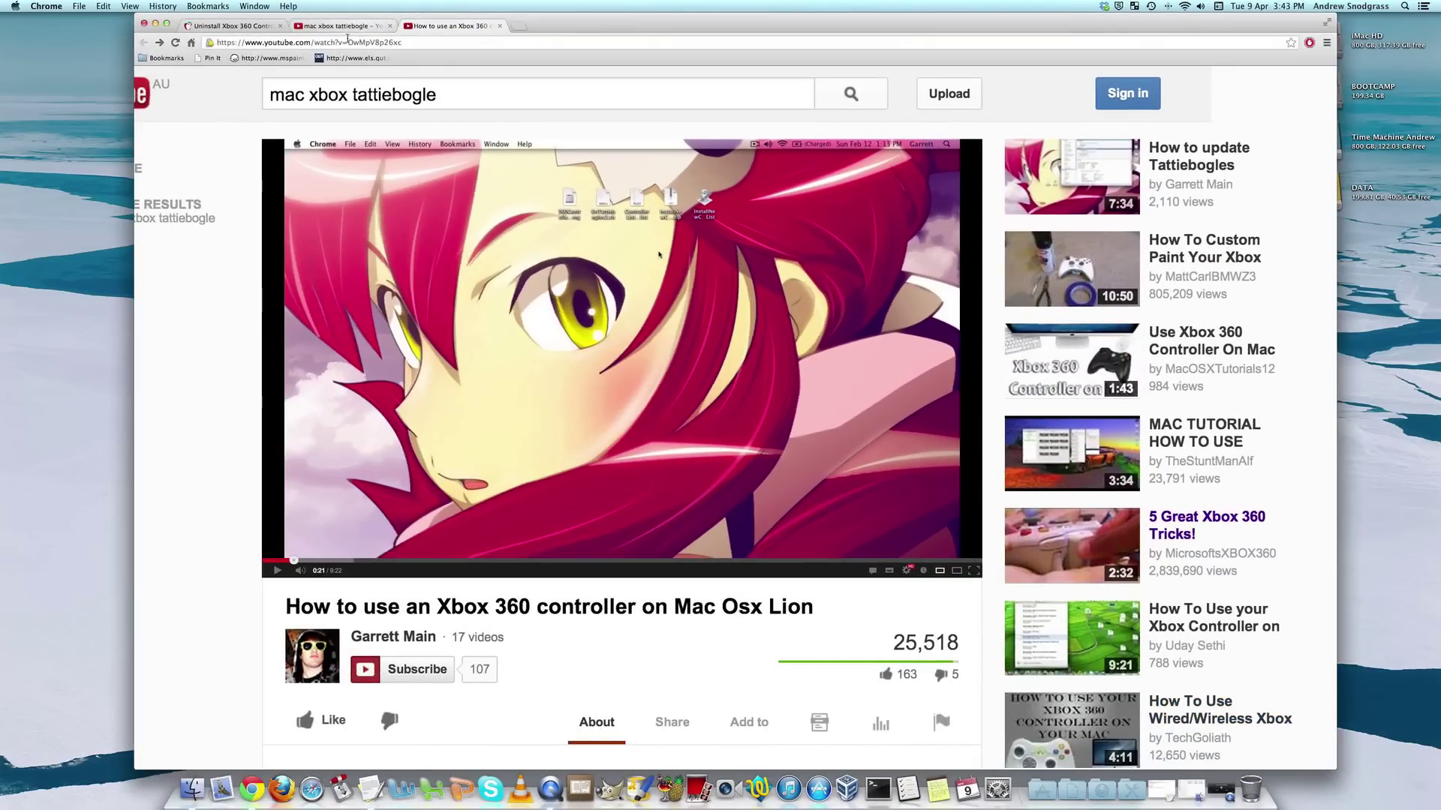
left_click(347, 42)
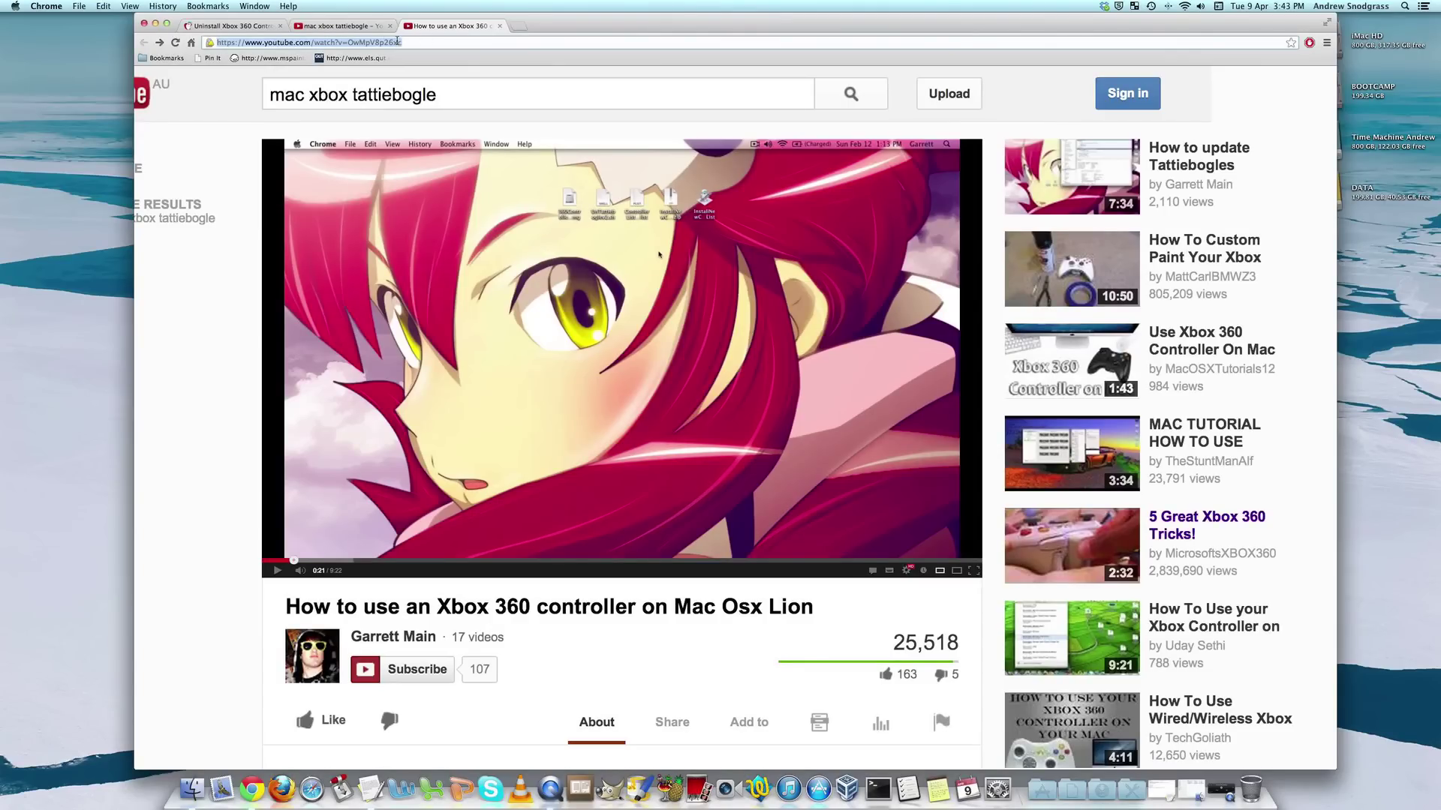
left_click(399, 42)
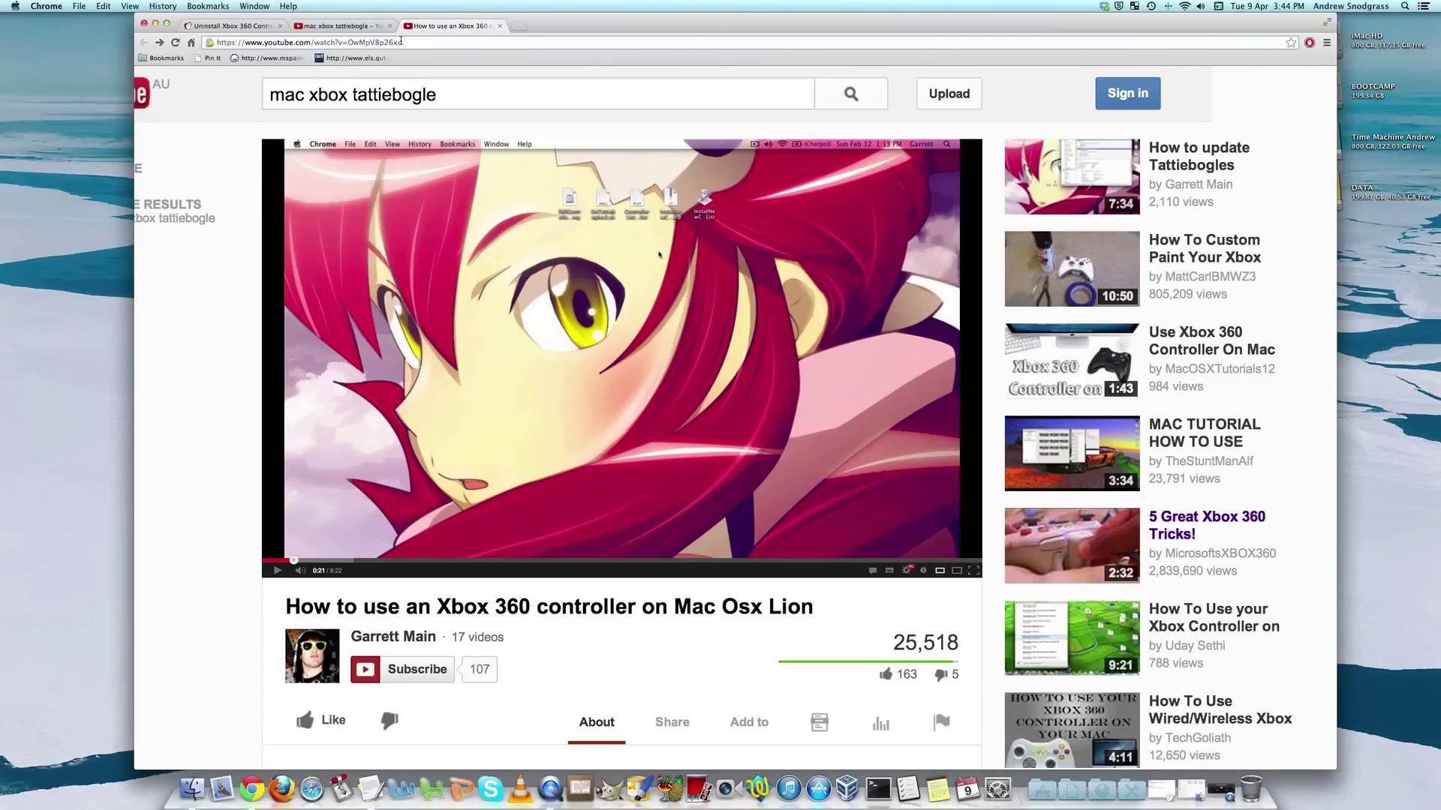
left_click(229, 582)
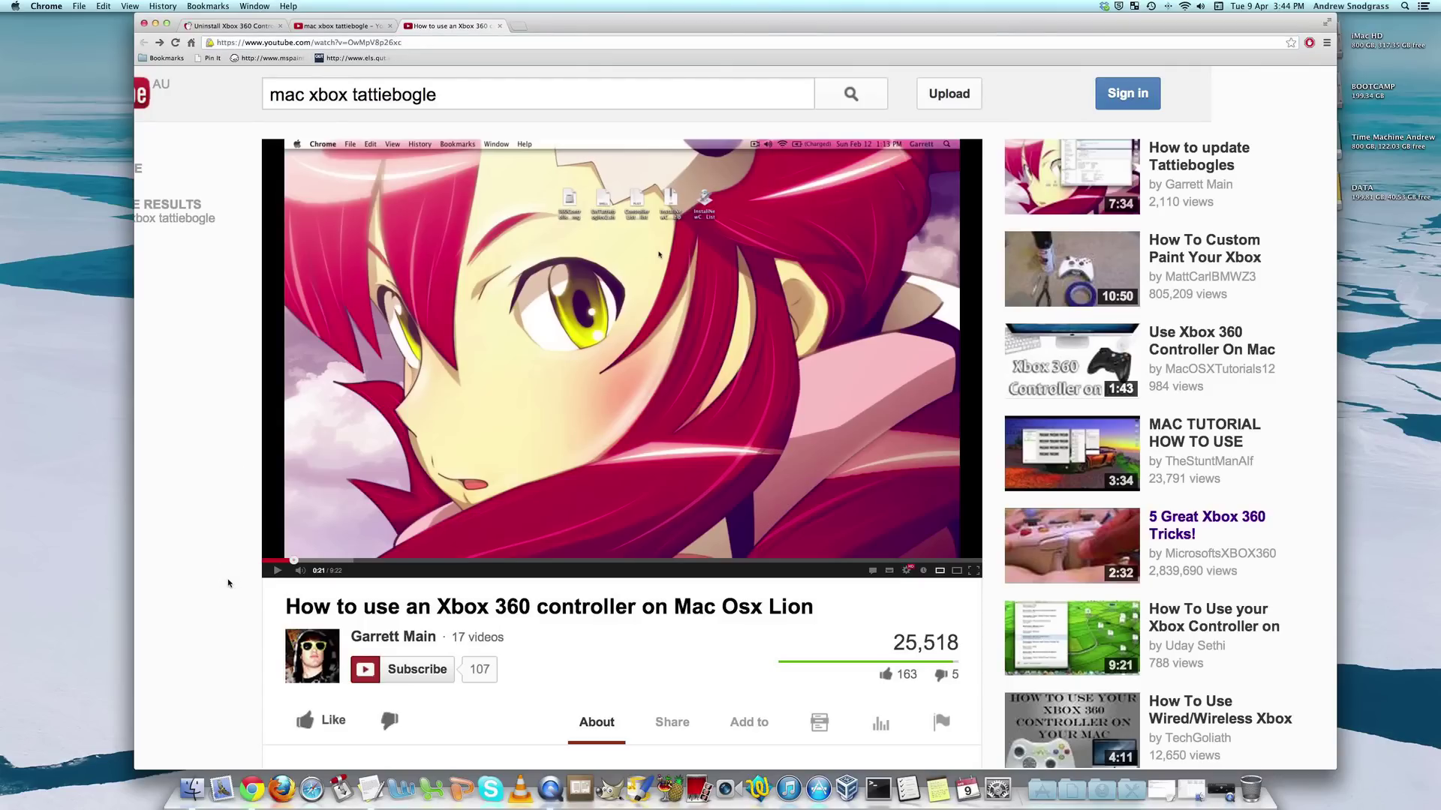
Glance at the instructions.txt notes, then restore the YouTube tutorial window.
left_click(155, 24)
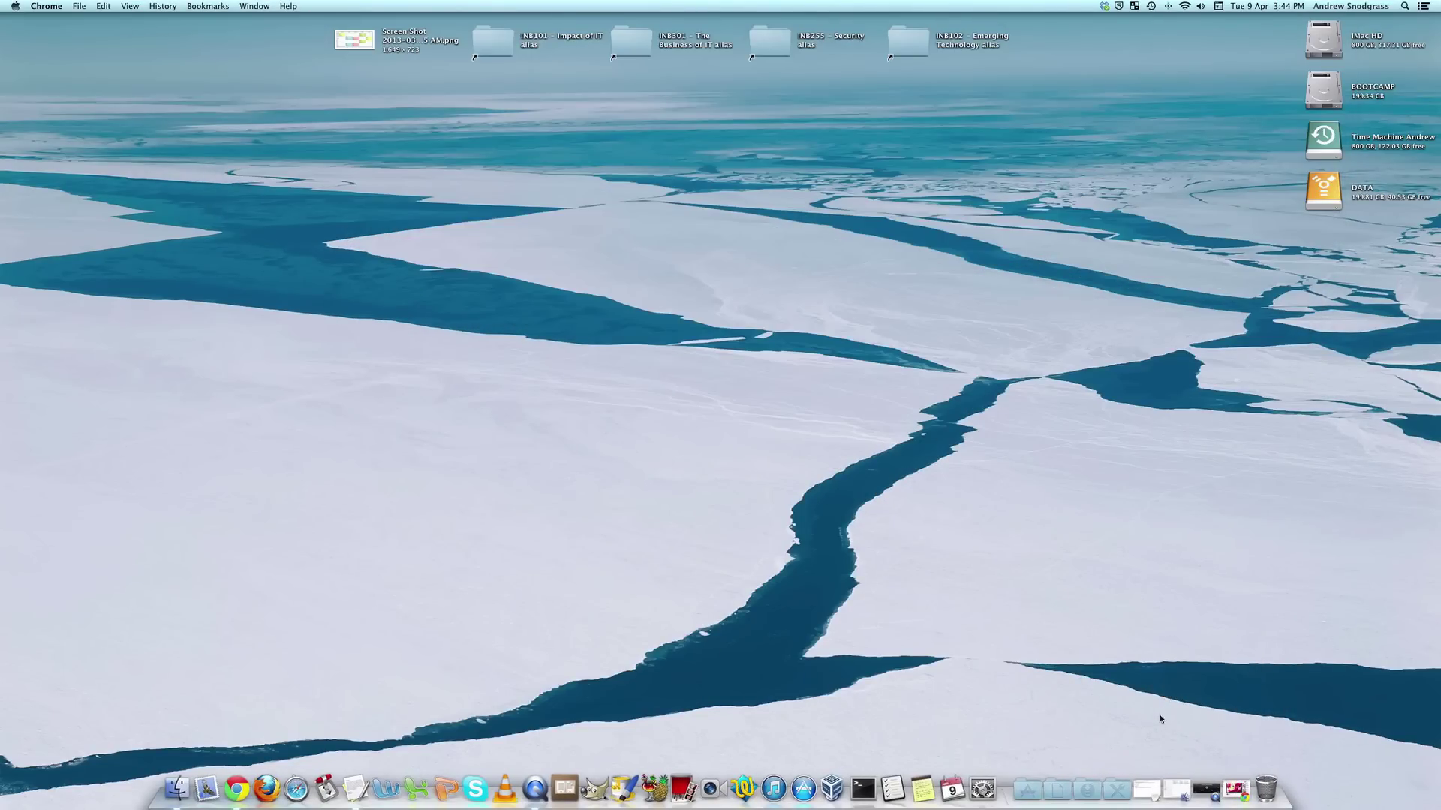
left_click(1141, 777)
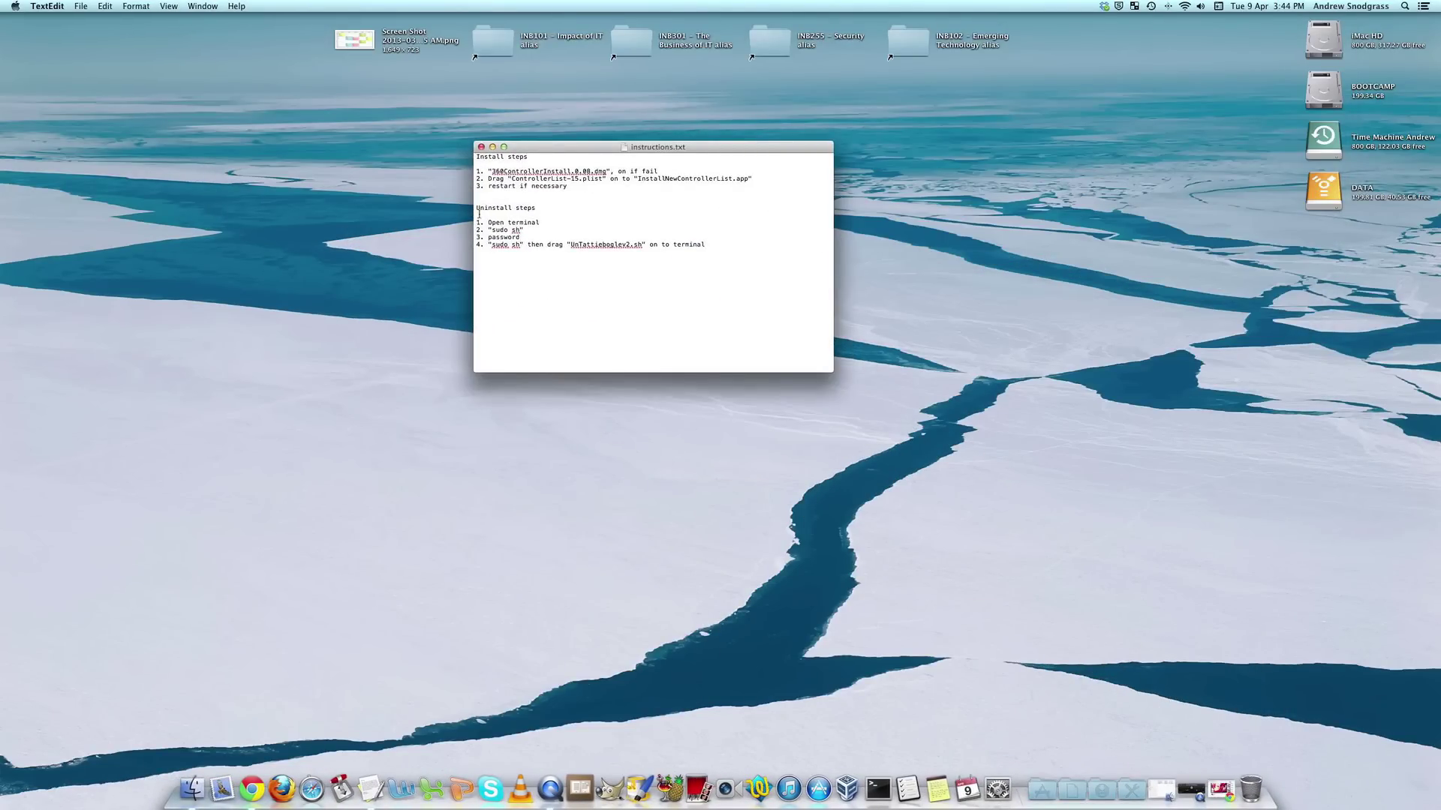
left_click(492, 147)
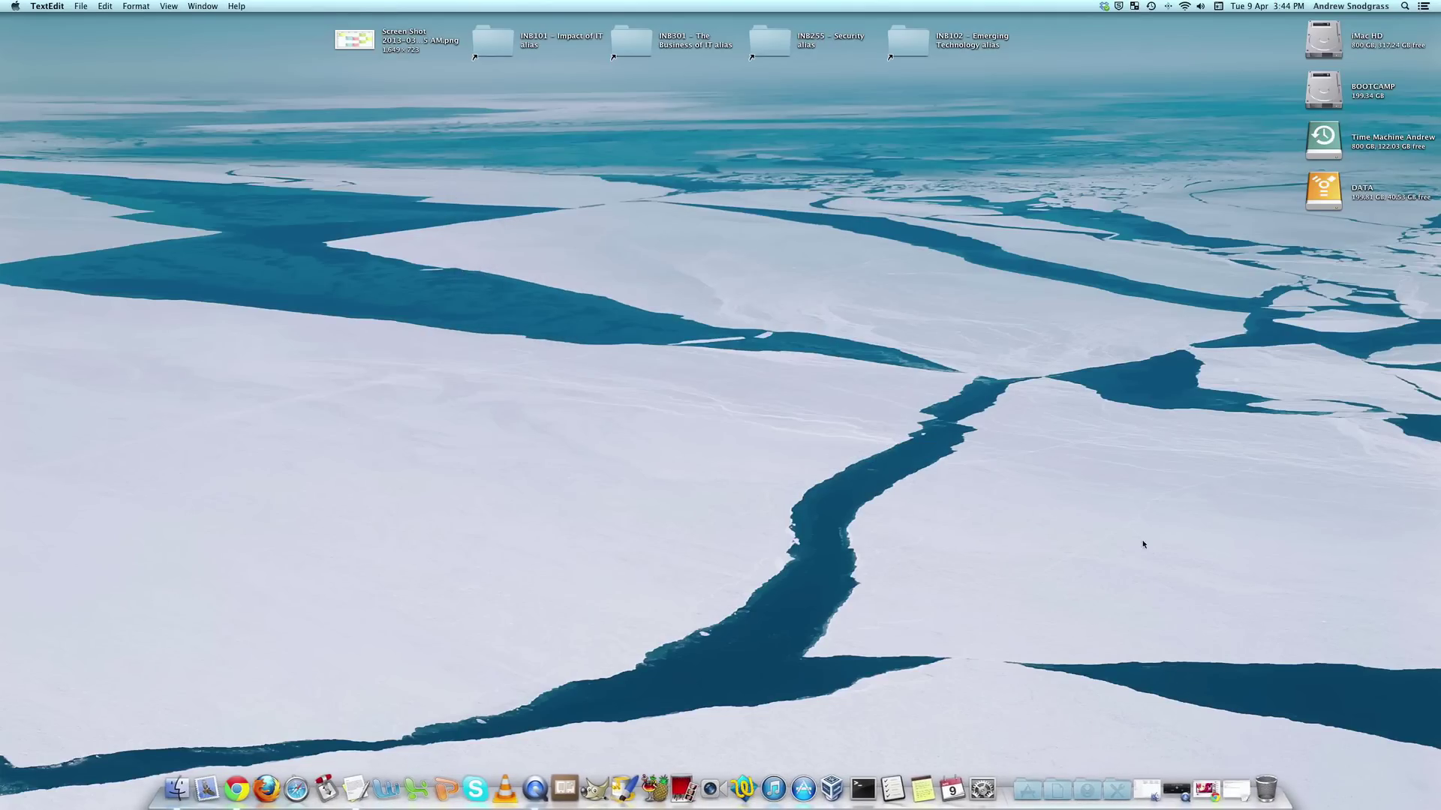
left_click(1206, 788)
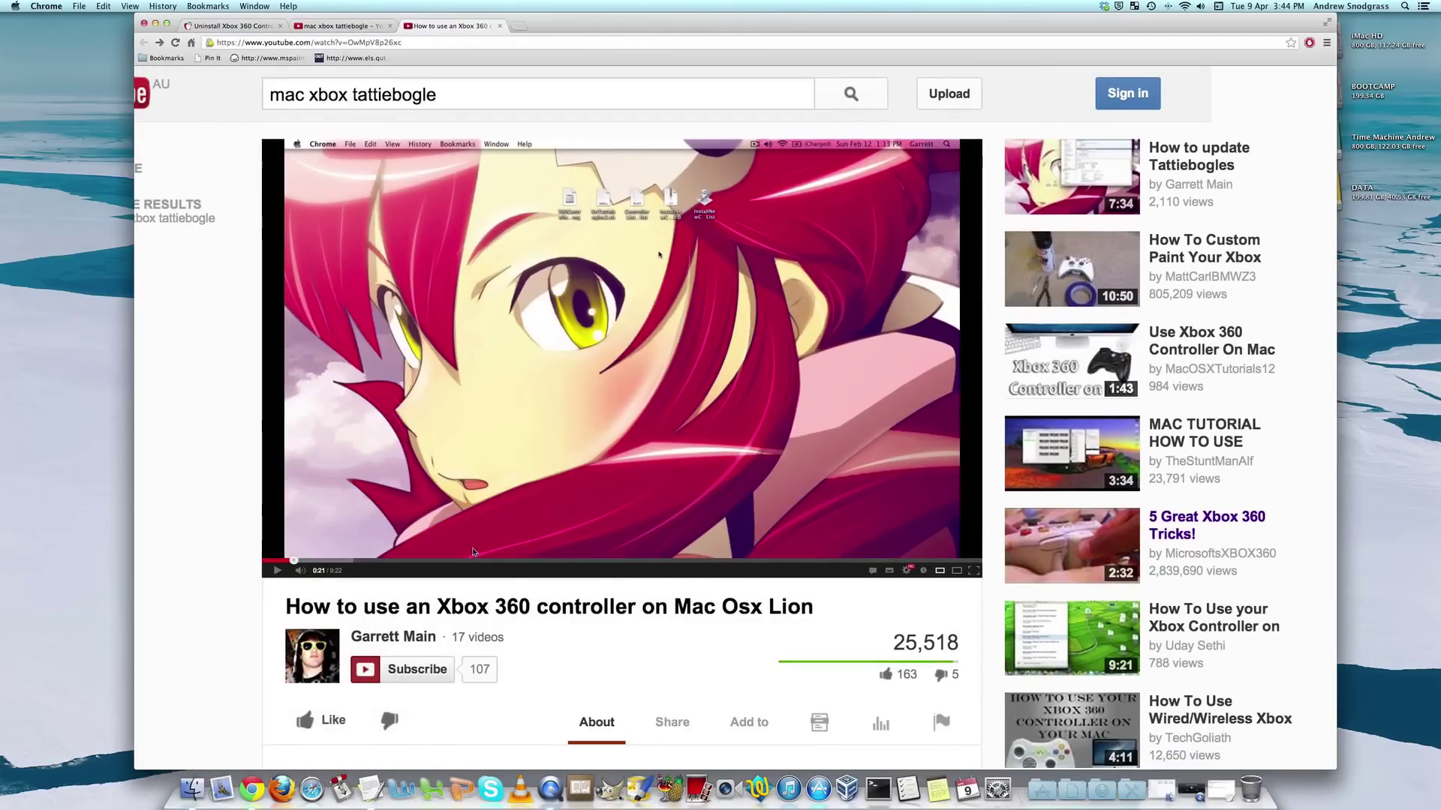
Expand the video's full description and read its opening lines.
left_click(180, 556)
scroll(180, 556, "down", 5)
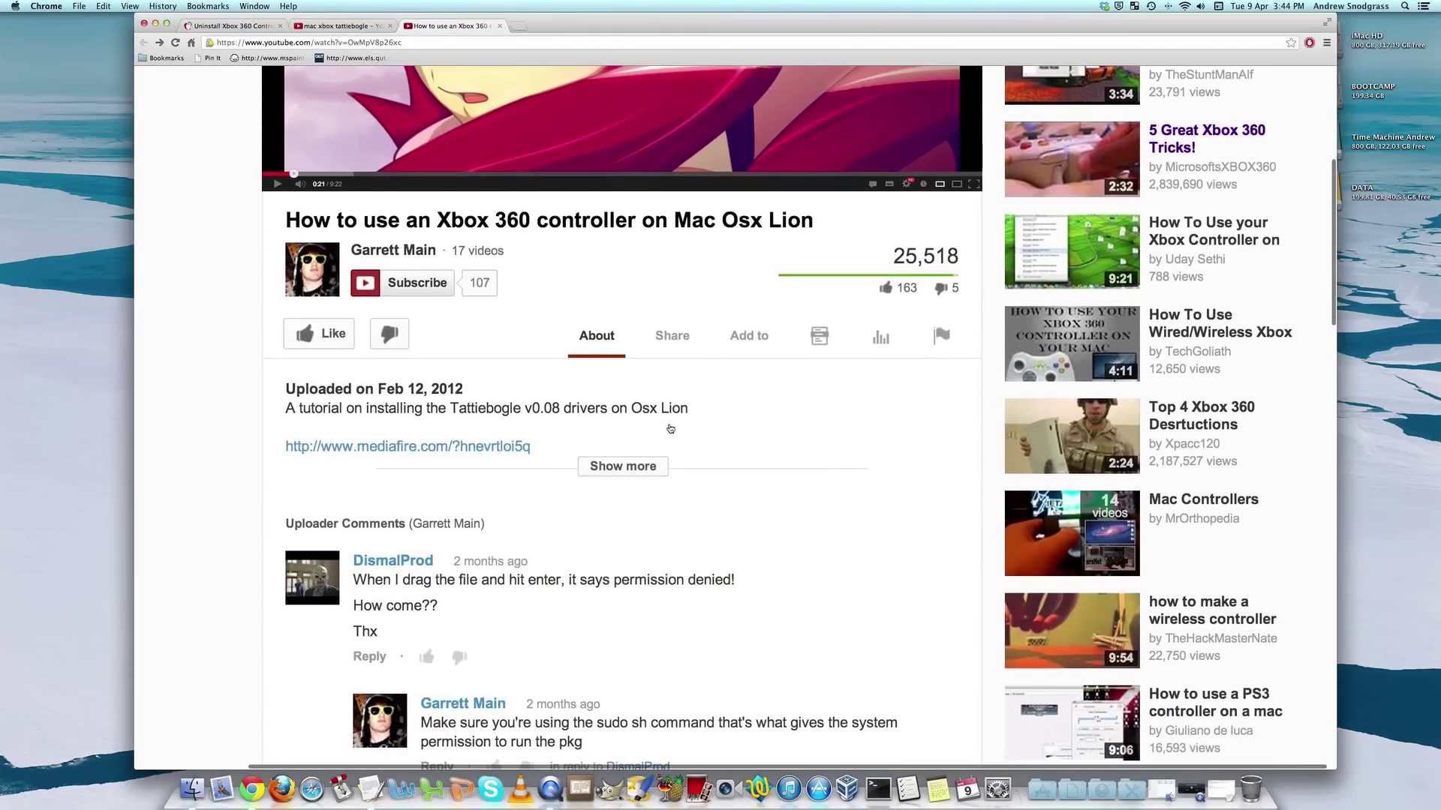
left_click(622, 467)
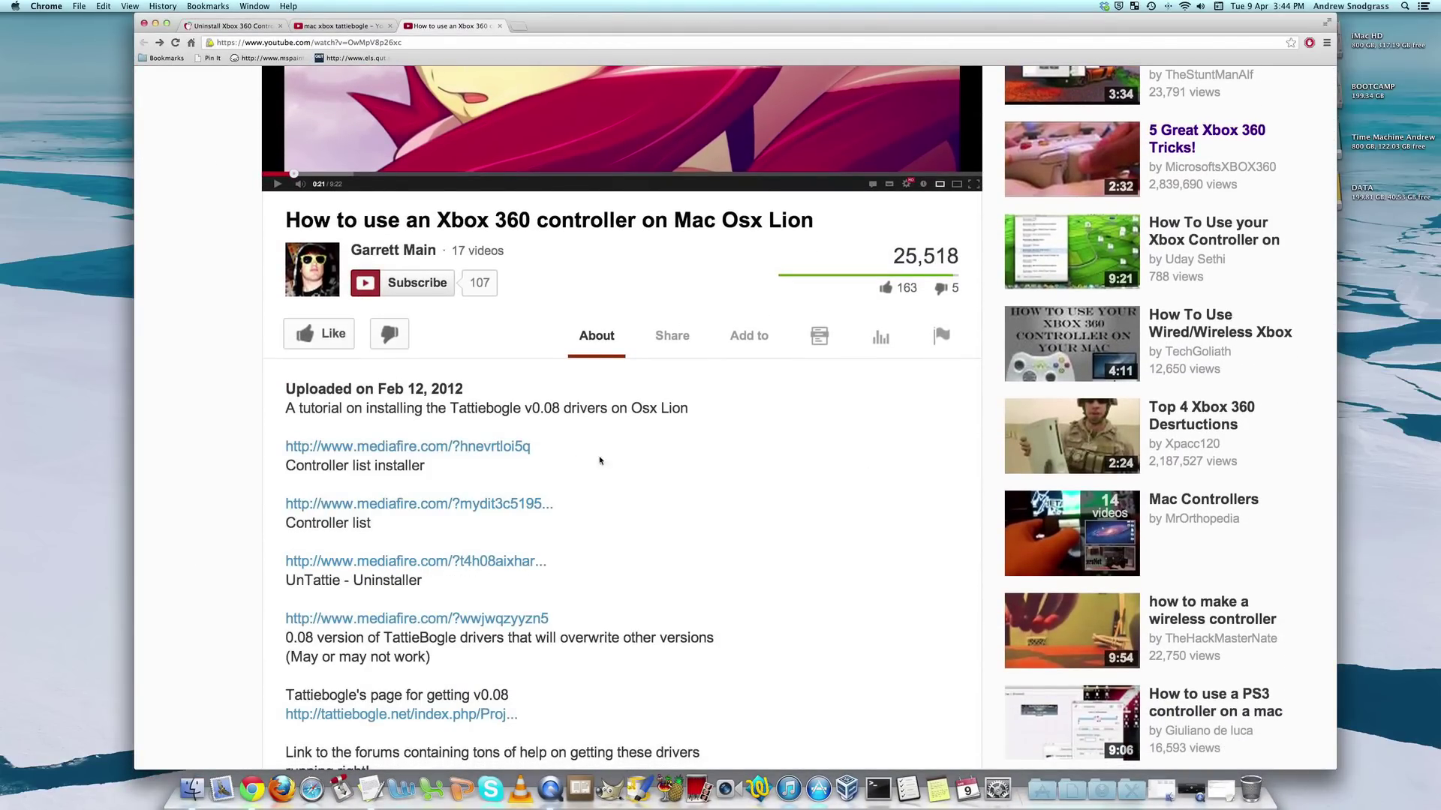
scroll(218, 450, "down", 3)
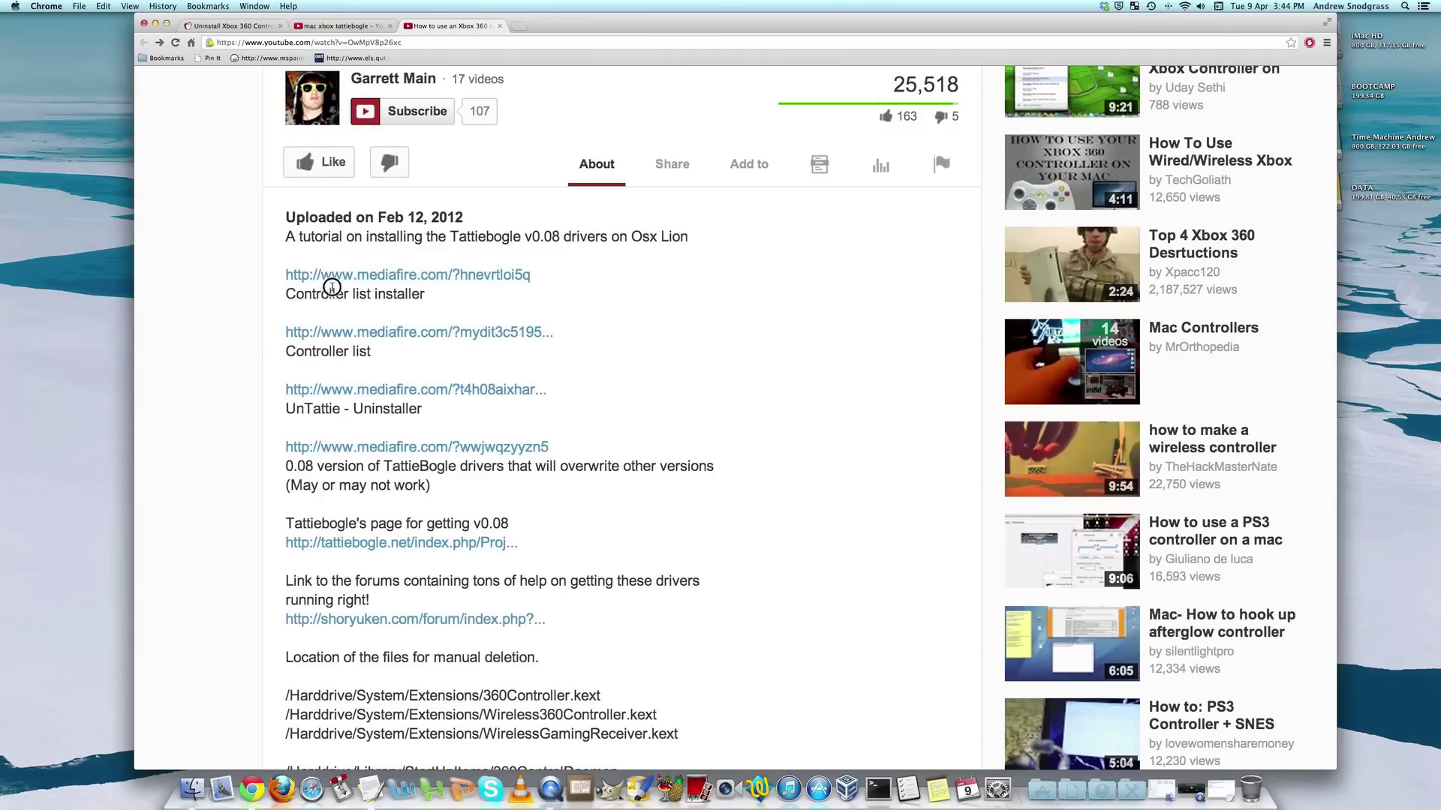
left_click_drag(332, 287, 465, 217)
left_click(170, 313)
Copy the word 'Tattiebogle' from the description's download links.
scroll(210, 507, "down", 1)
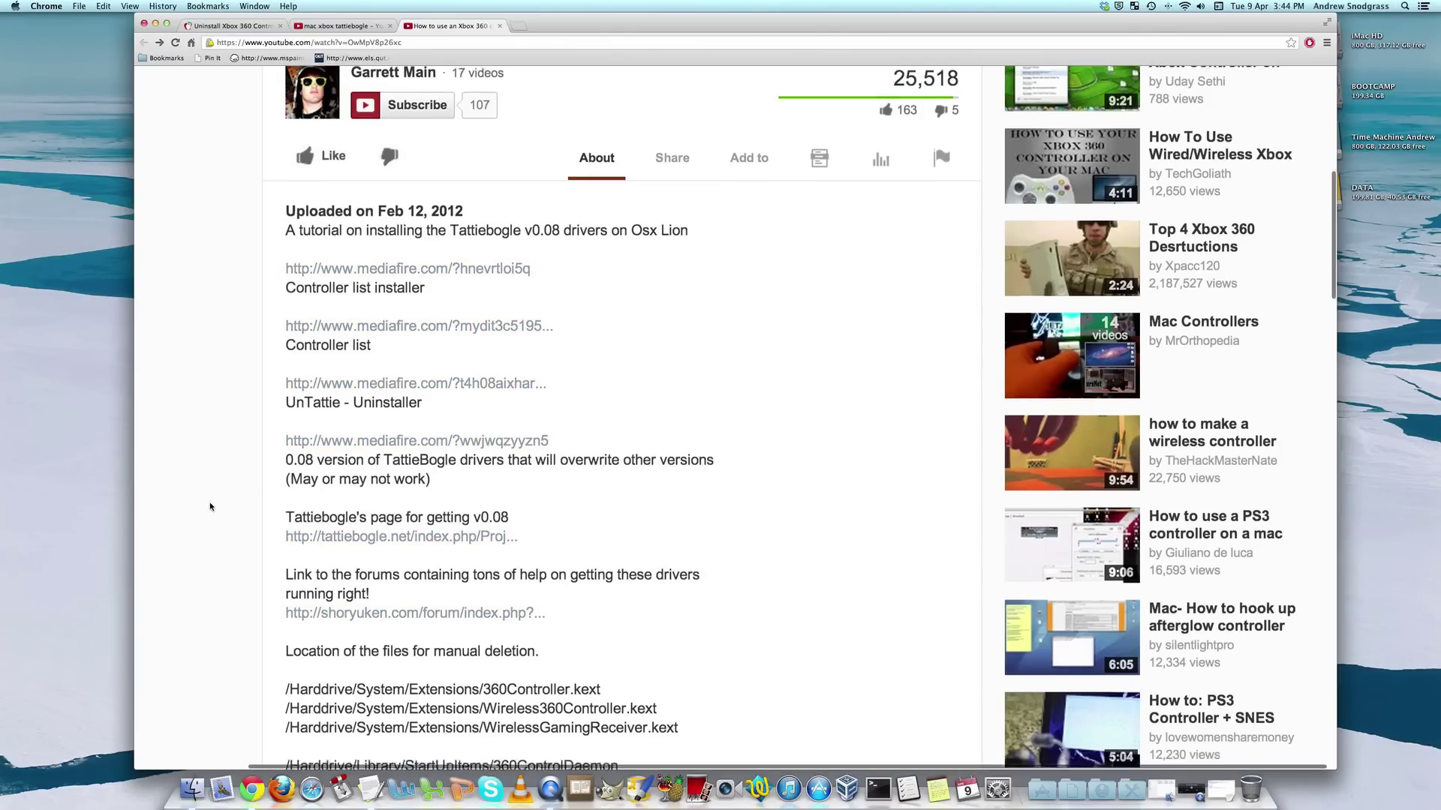
scroll(210, 507, "down", 3)
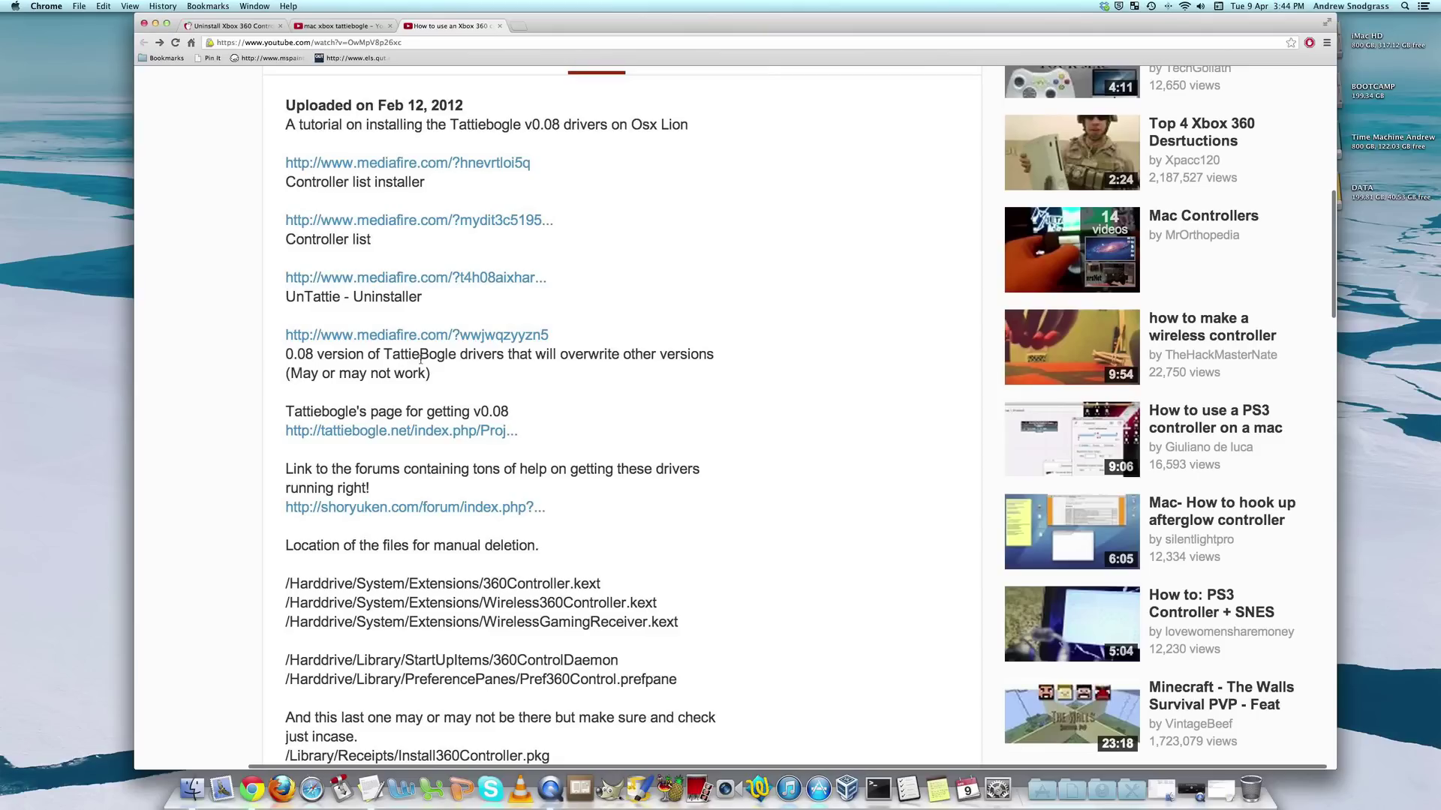
double_click(484, 125)
key("super+c")
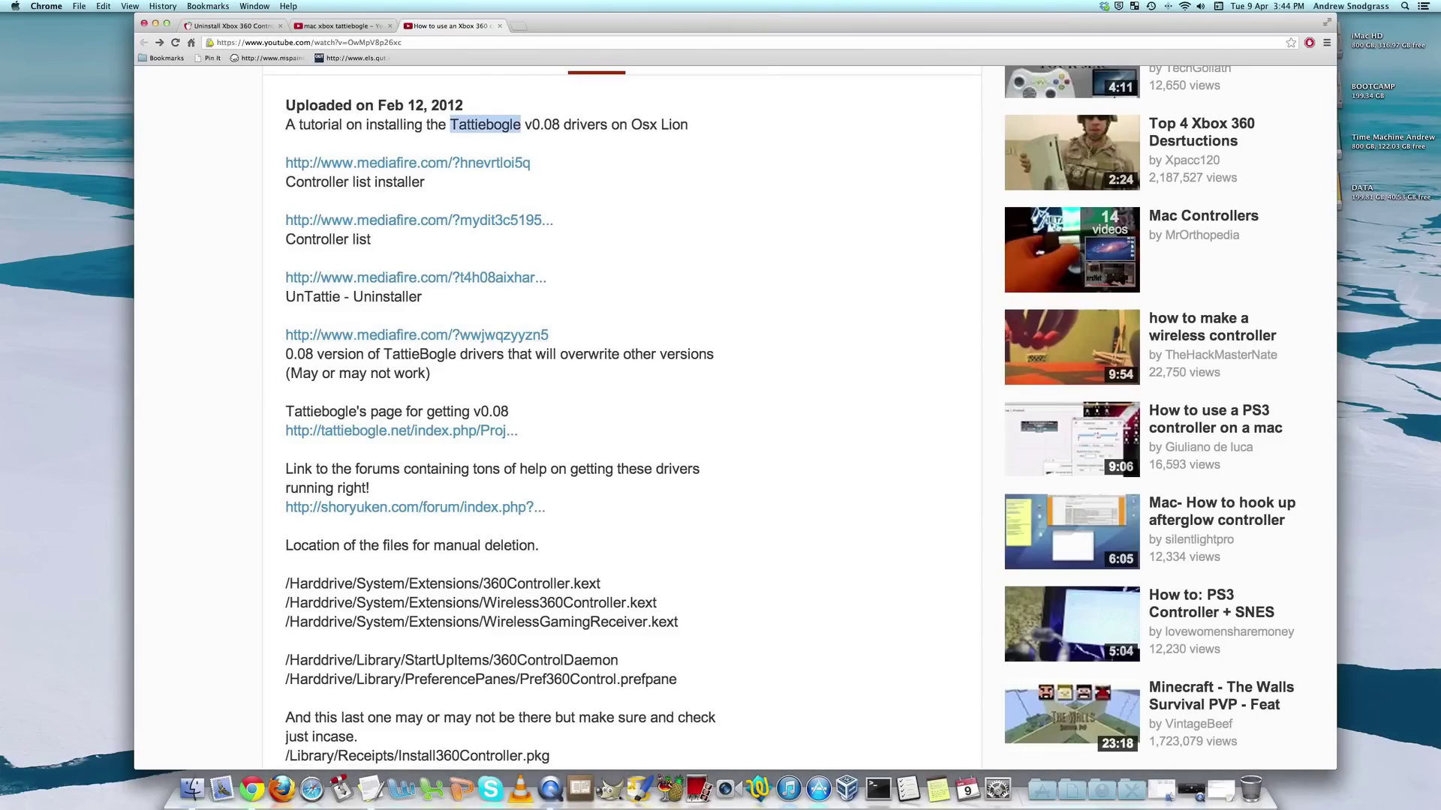
In a new tab, search 'Tattiebogle' and open the Mac OS X driver page's Downloads section.
key("super+t")
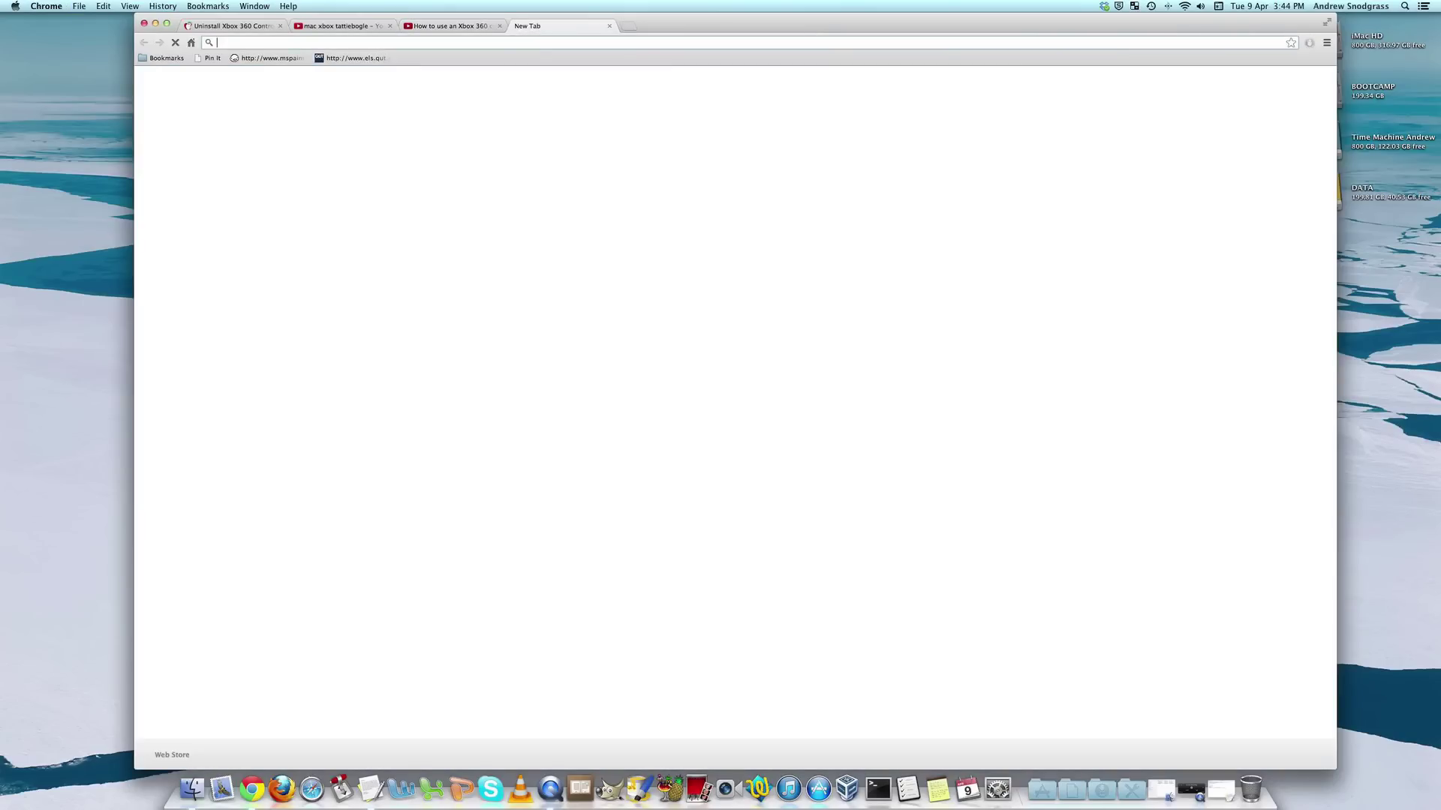
key("super+v")
key("Return")
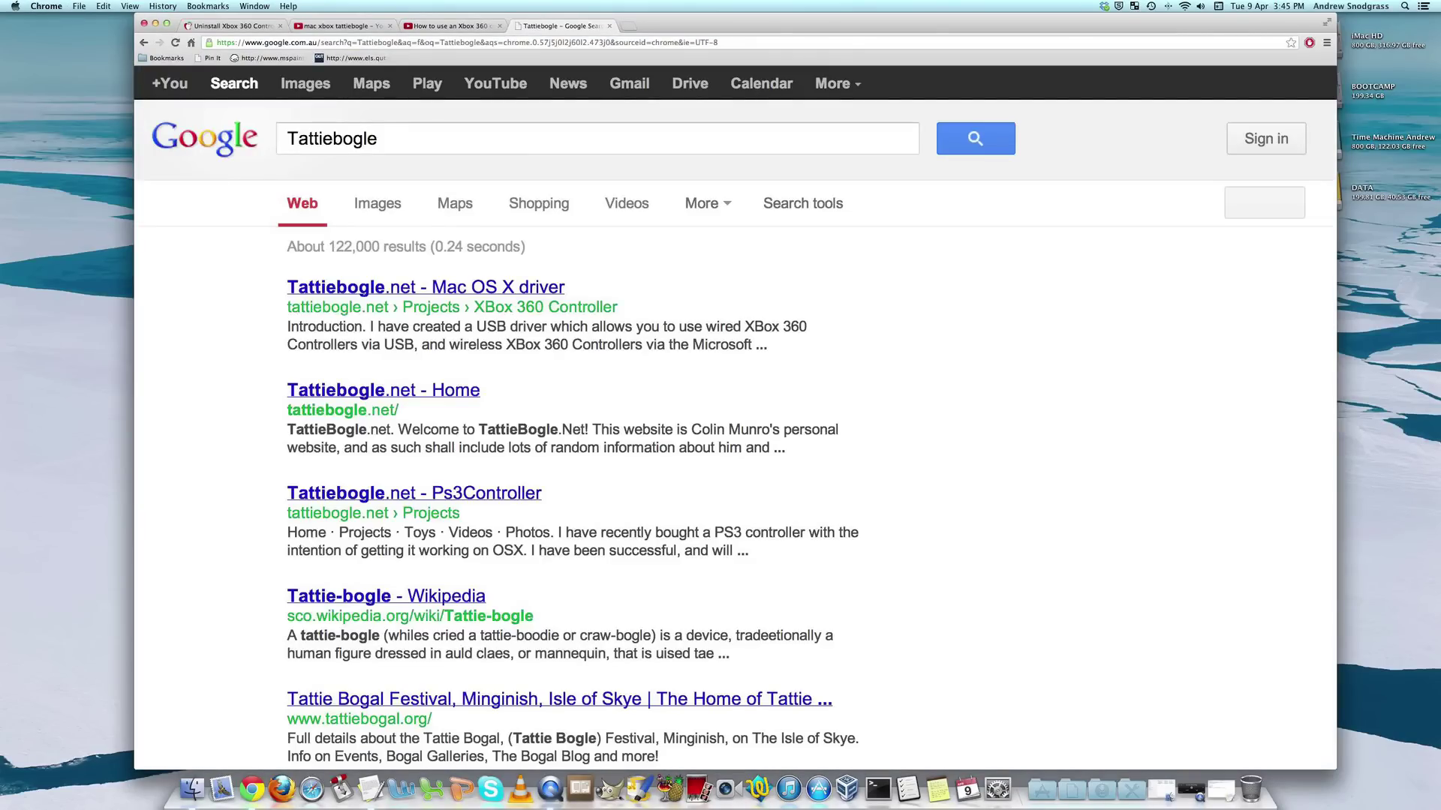
left_click(453, 292)
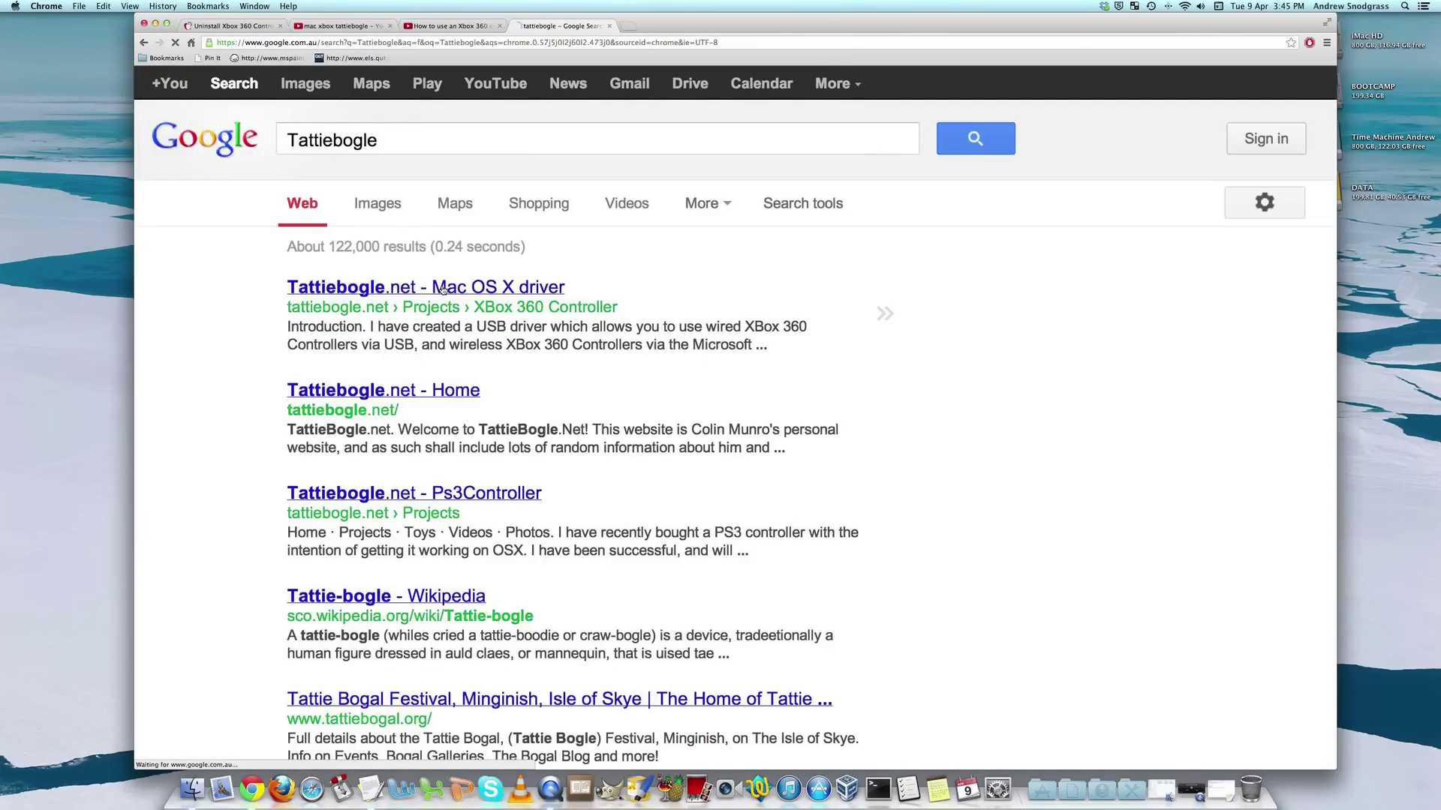
scroll(661, 284, "down", 1)
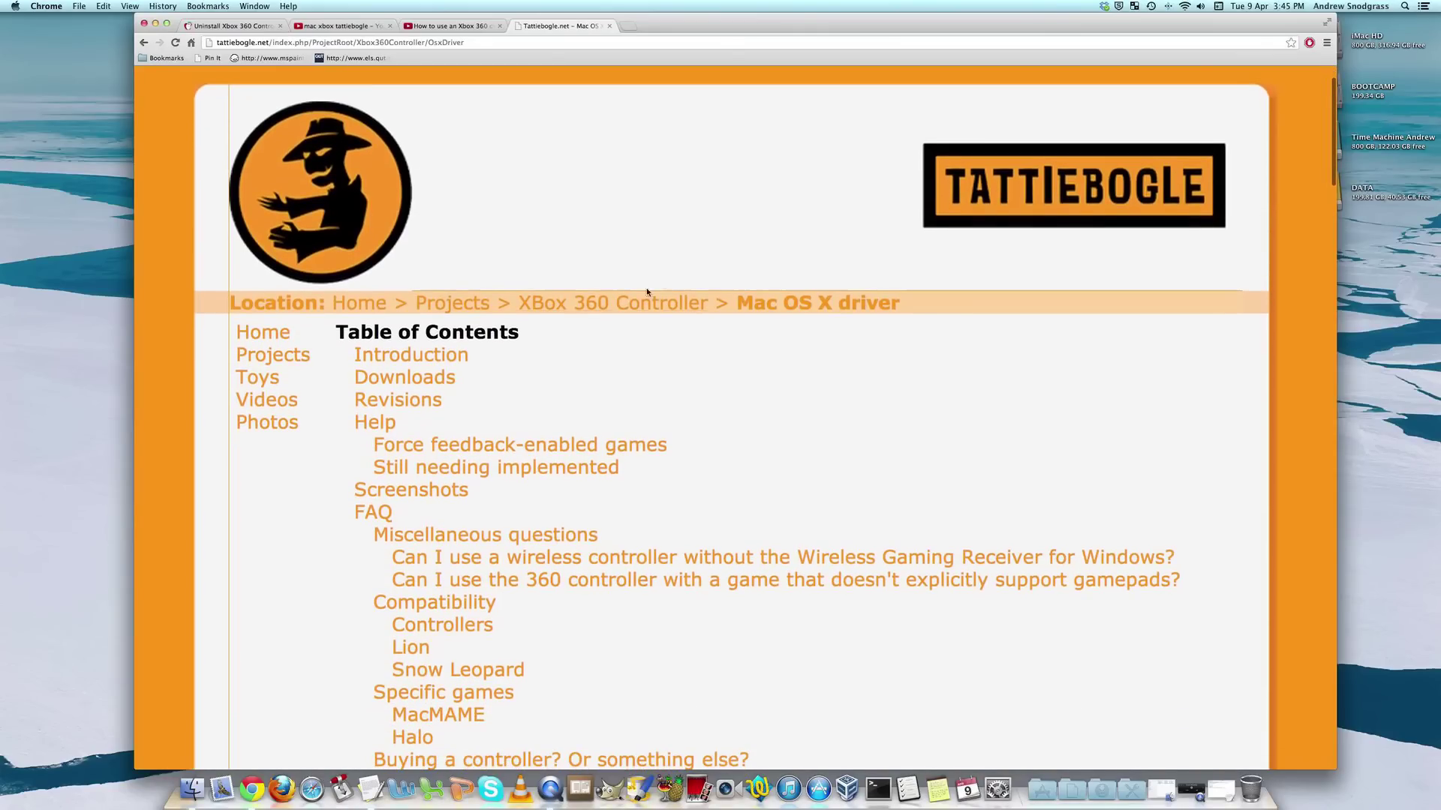
left_click(414, 381)
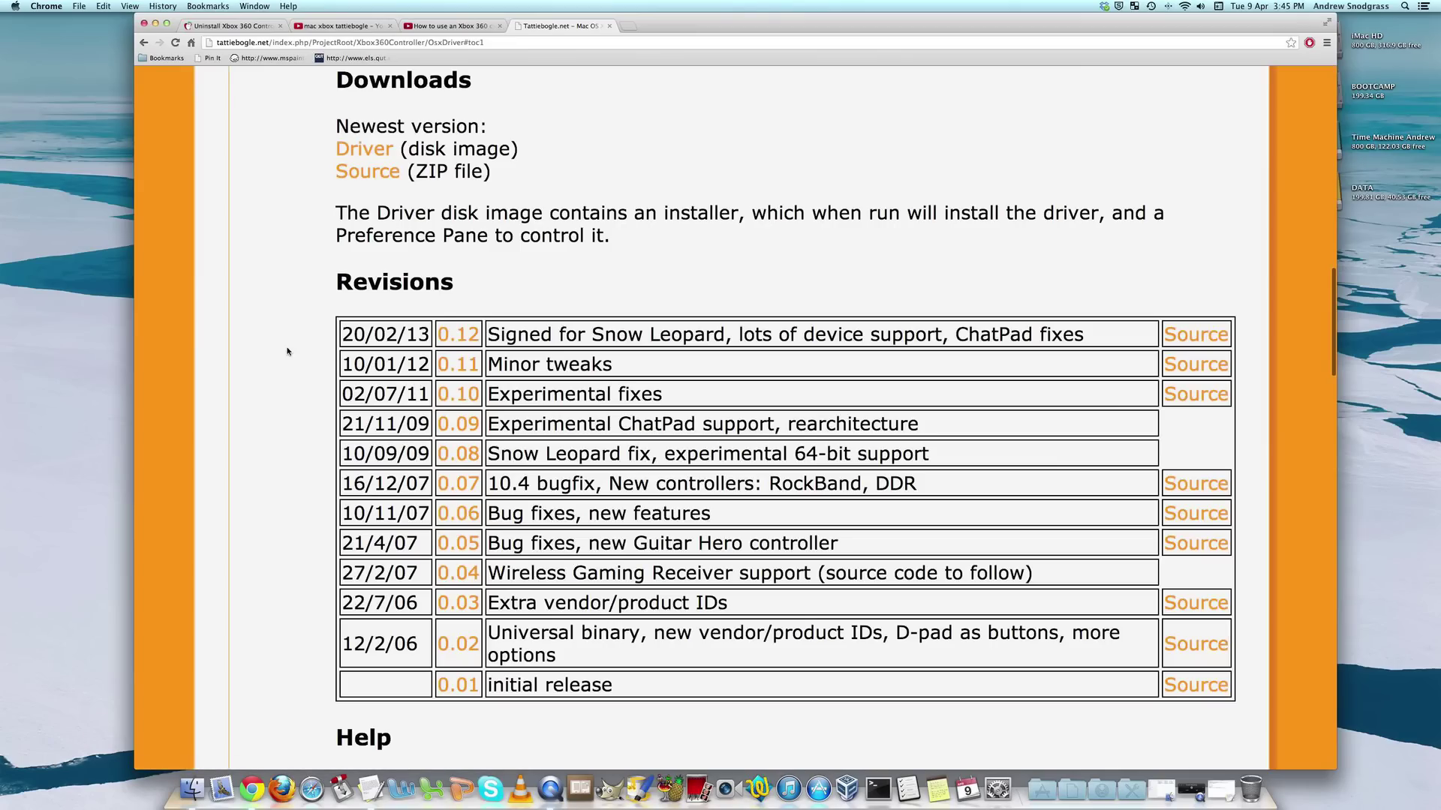
scroll(414, 384, "down", 2)
Compare the 0.08 revision in the YouTube description with the driver table, then return to YouTube.
key("ctrl+shift+Tab")
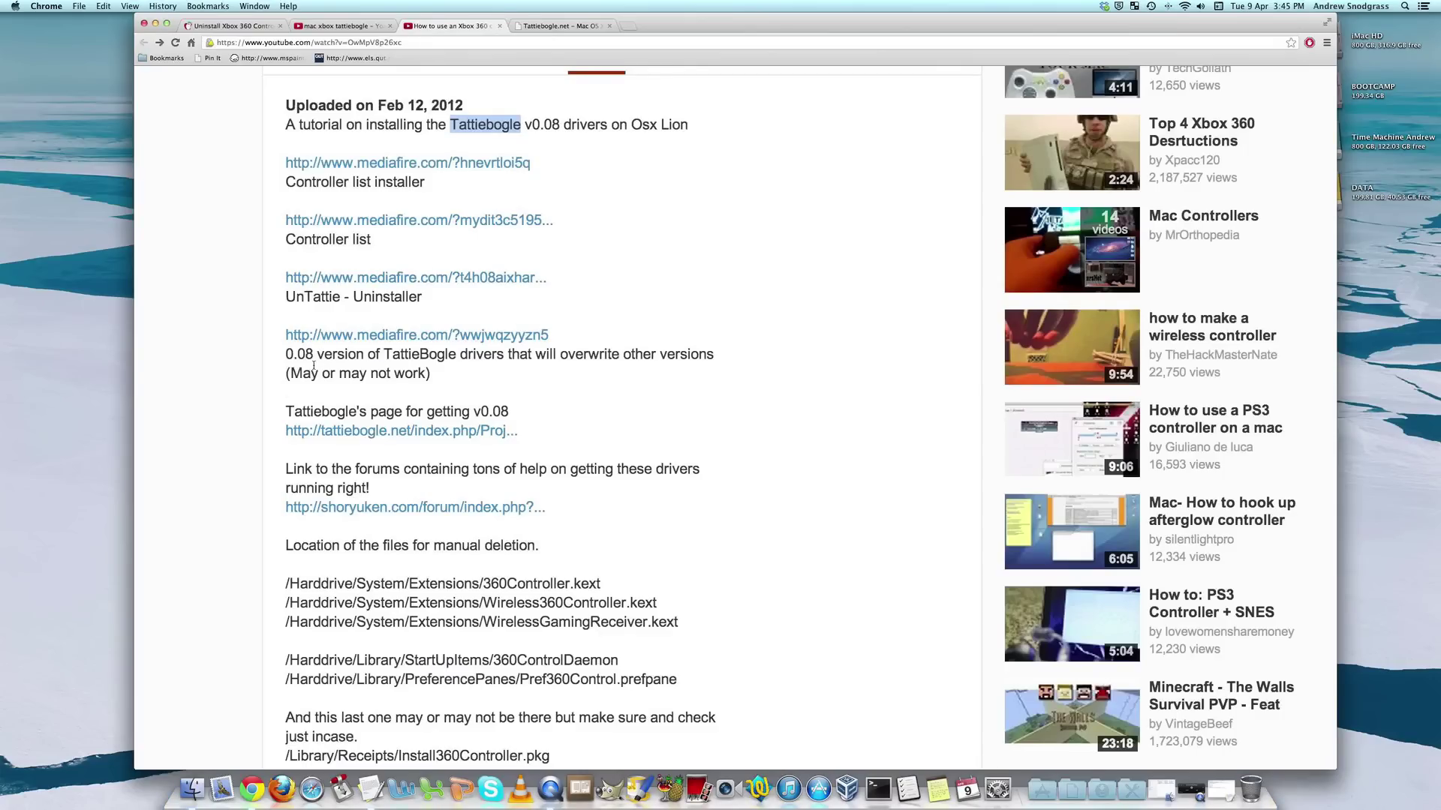
left_click_drag(284, 355, 310, 351)
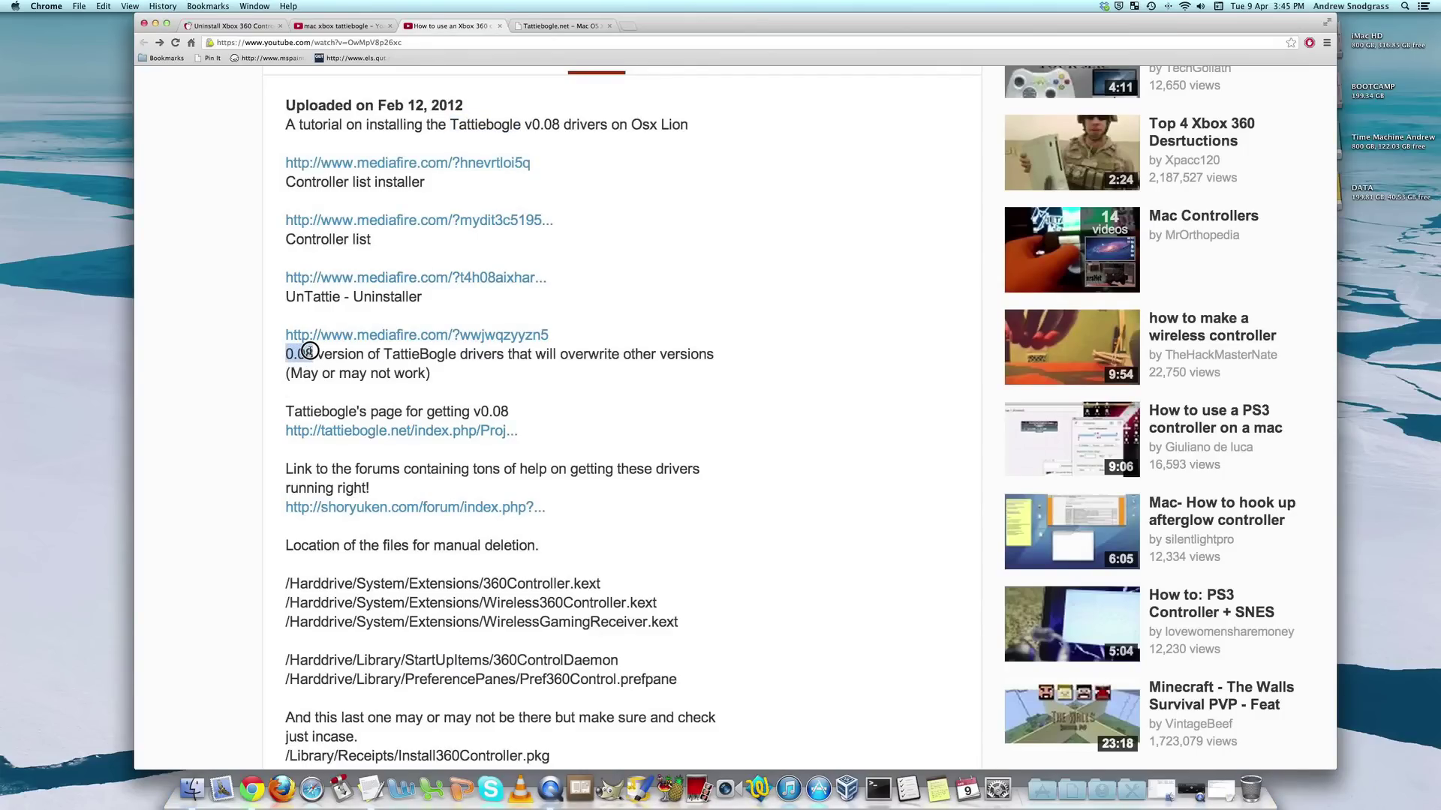
key("ctrl+Tab")
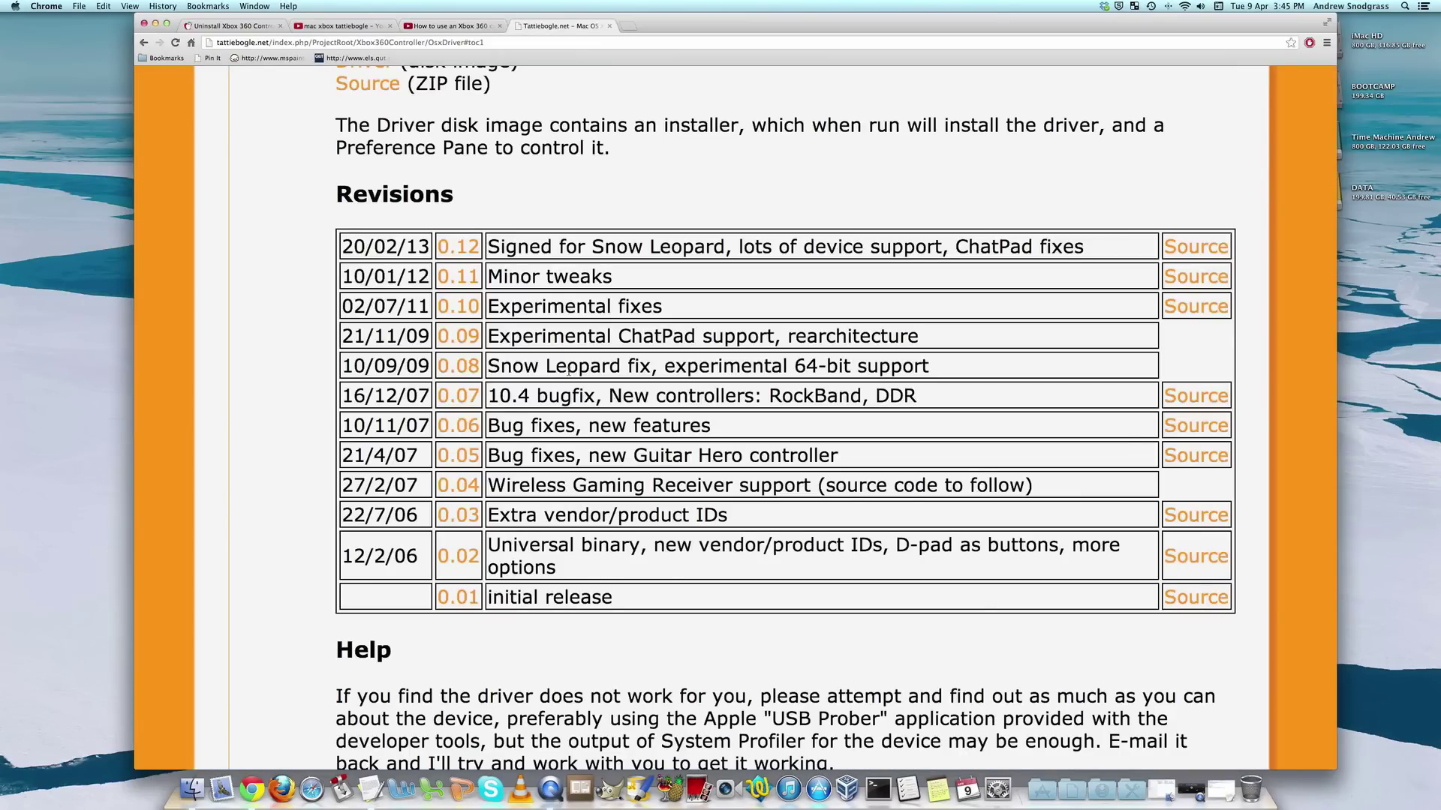
left_click_drag(488, 365, 930, 365)
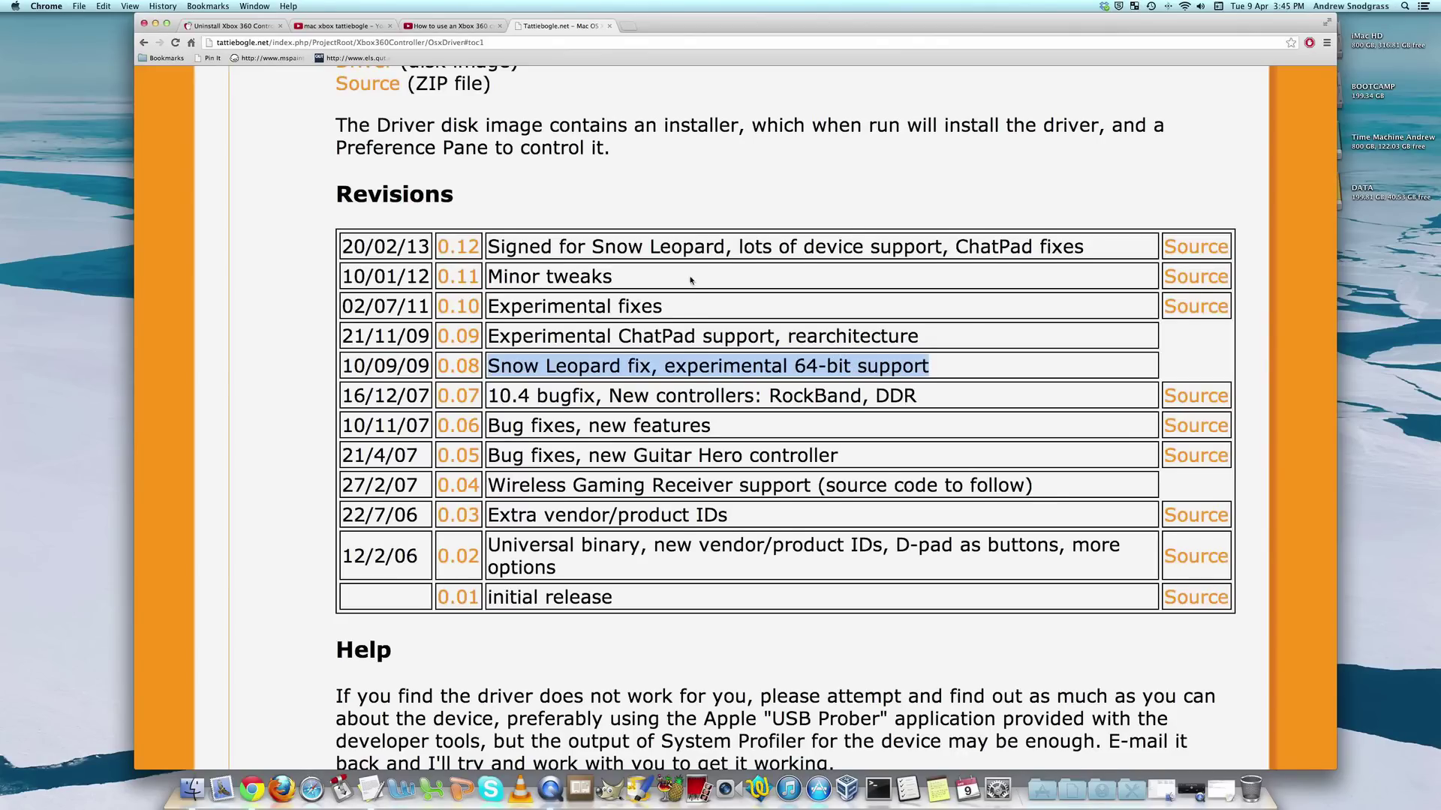
left_click(787, 282)
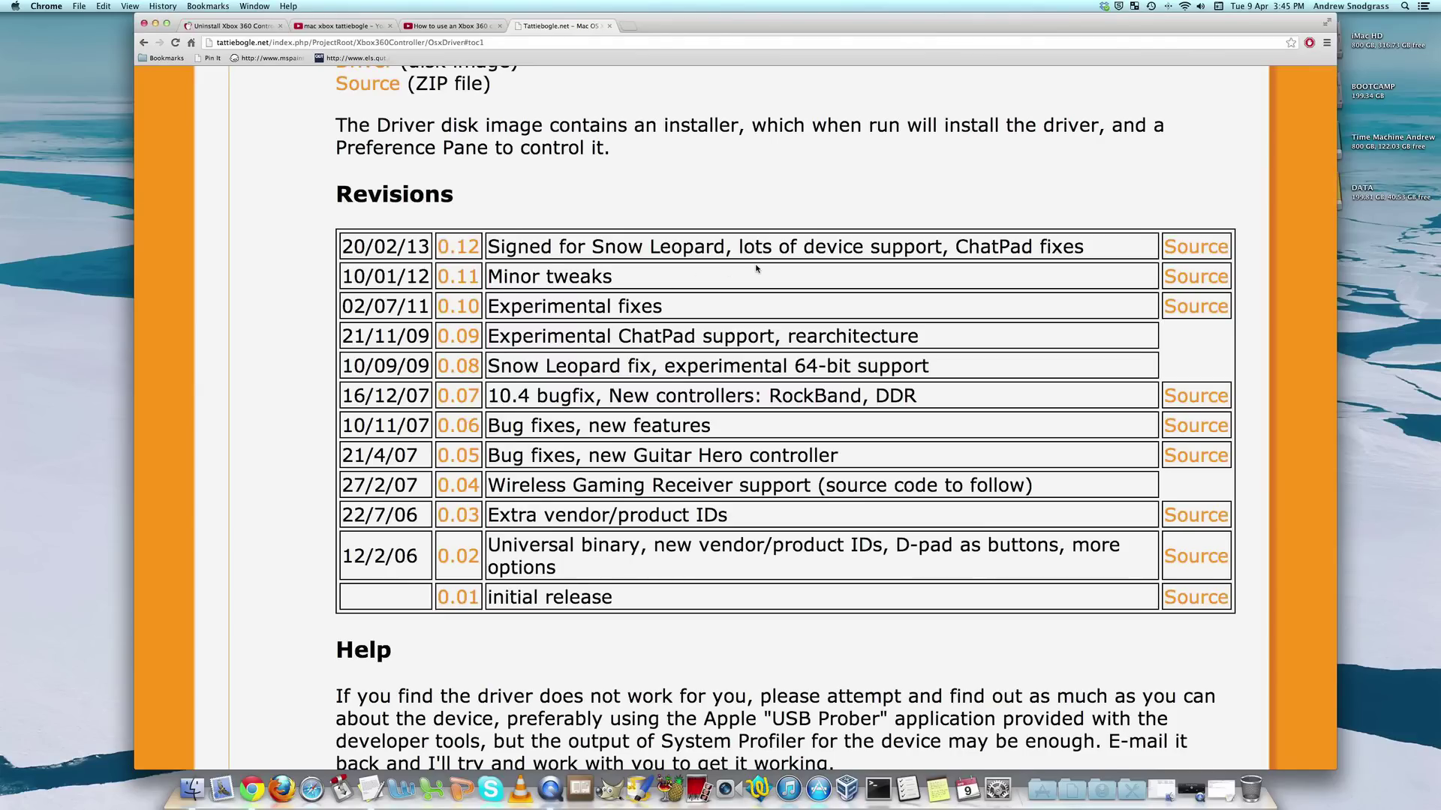
key("ctrl+shift+Tab")
left_click(214, 345)
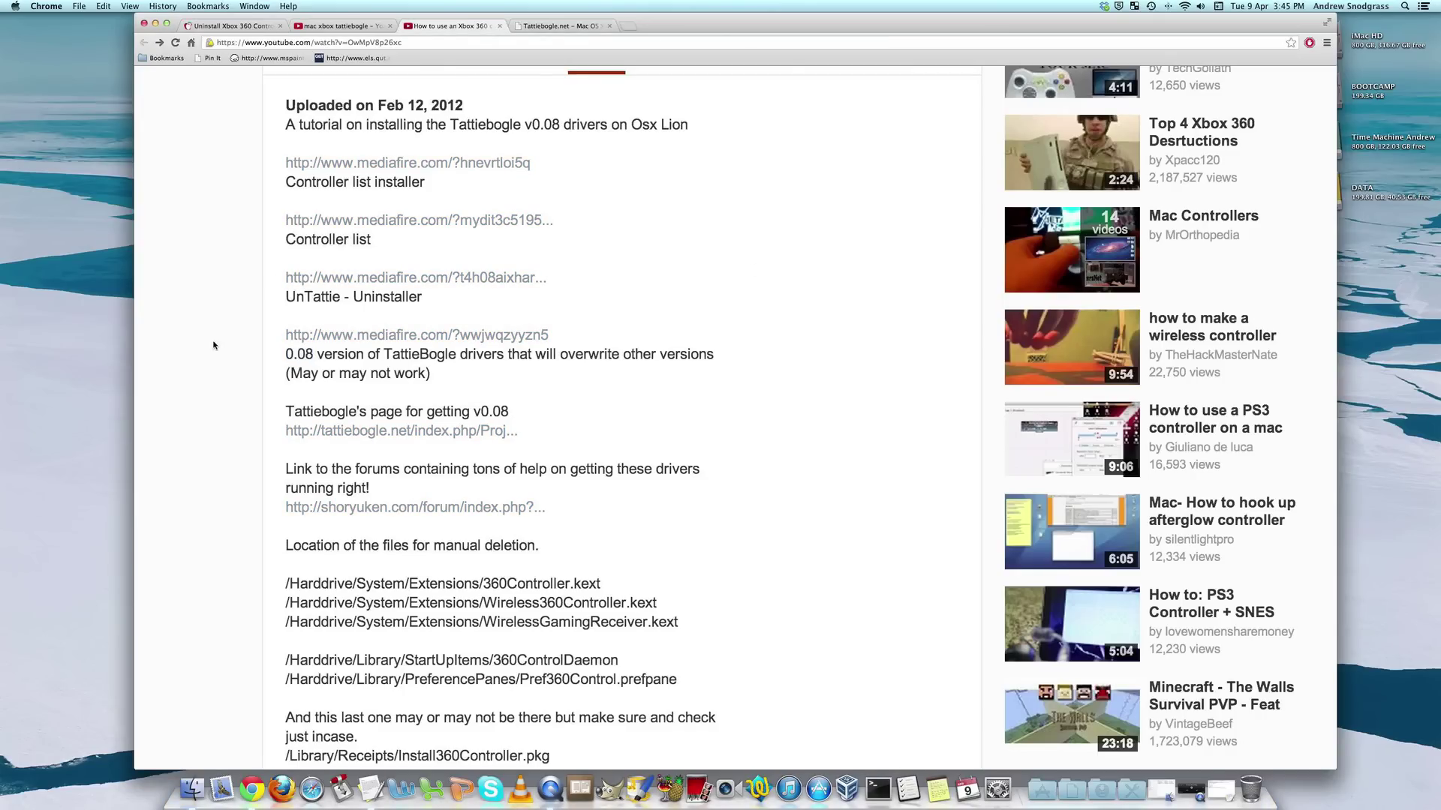
Bring up instructions.txt in TextEdit, shift it left, and scroll through the install and uninstall steps.
left_click(155, 24)
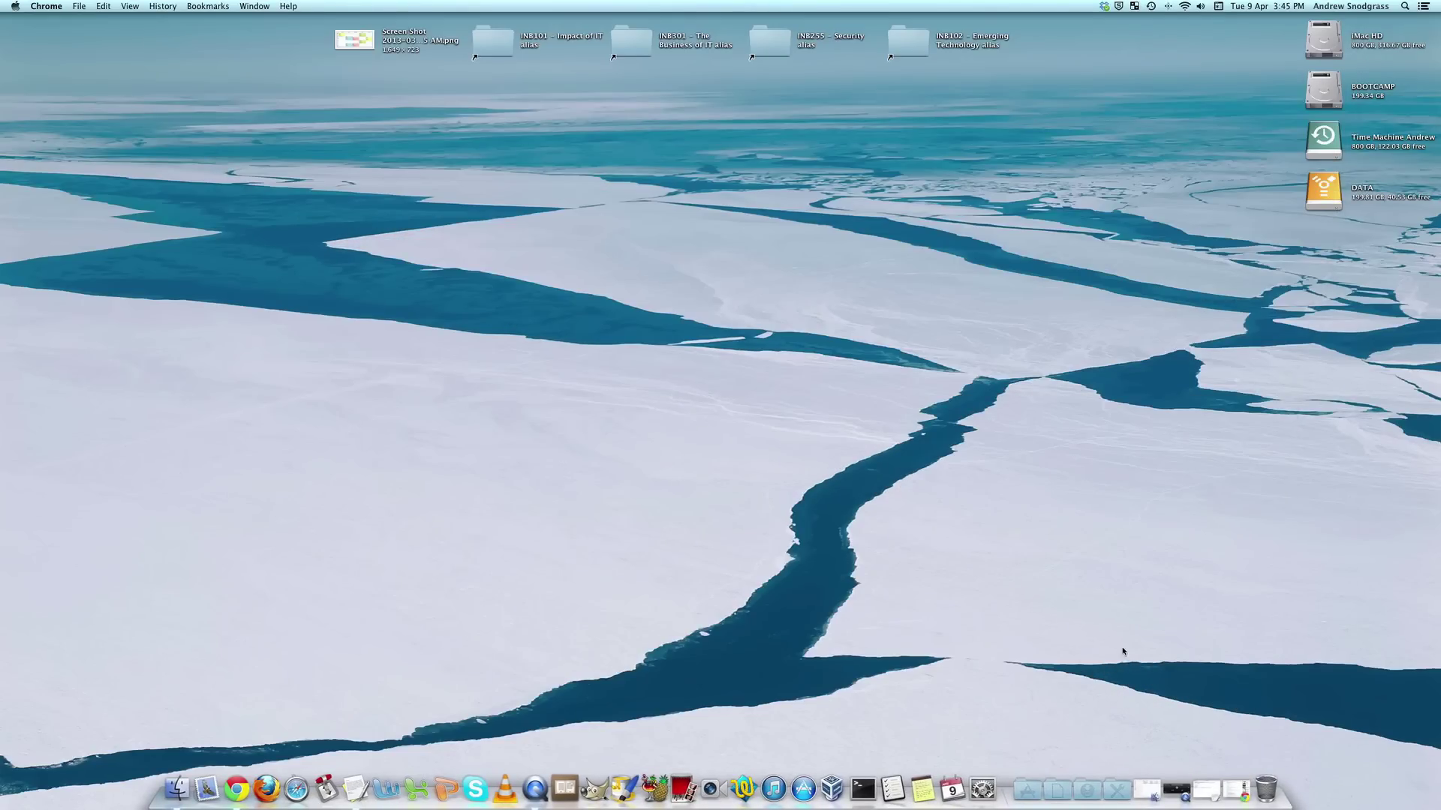
left_click(1205, 788)
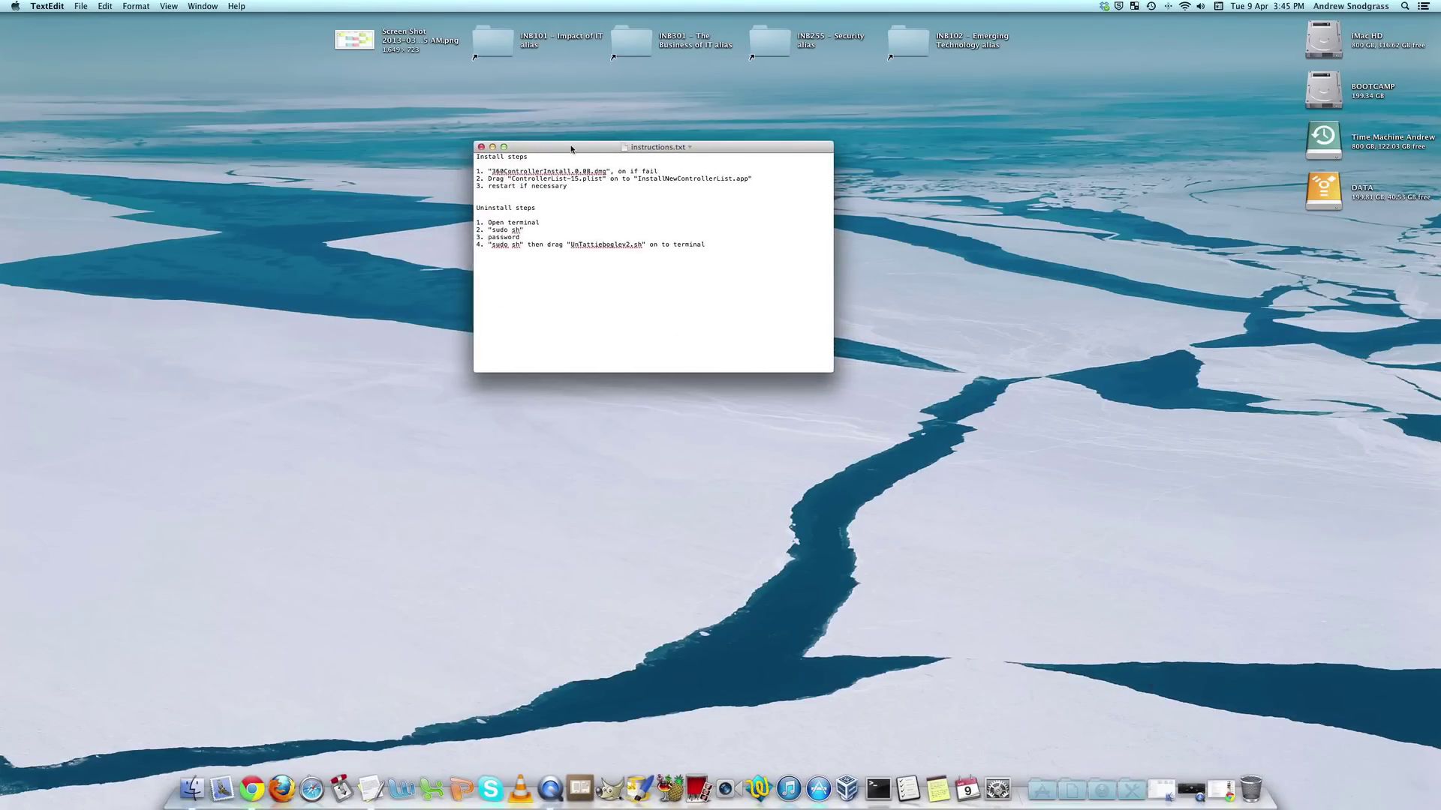
left_click_drag(571, 149, 472, 147)
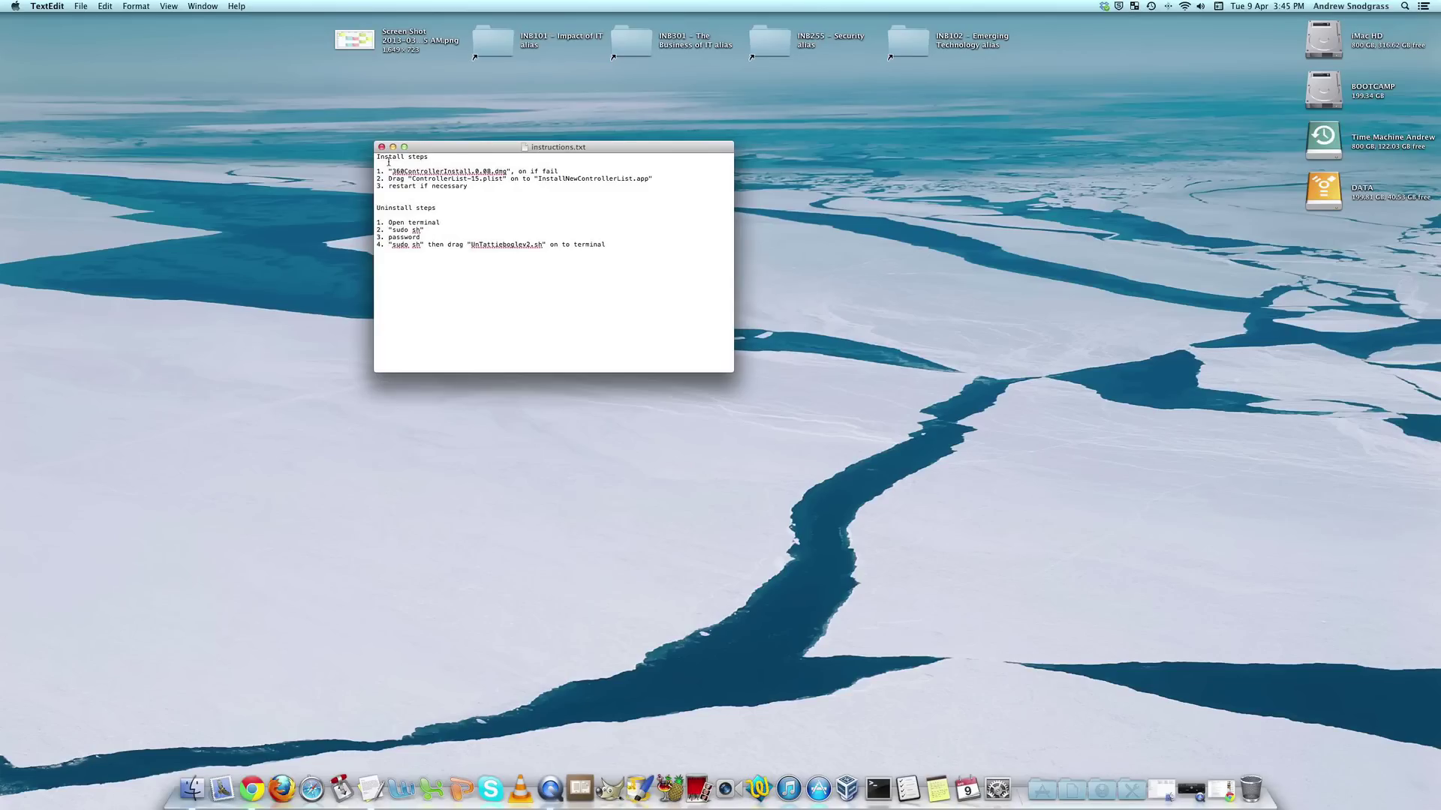
scroll(398, 173, "up", 1)
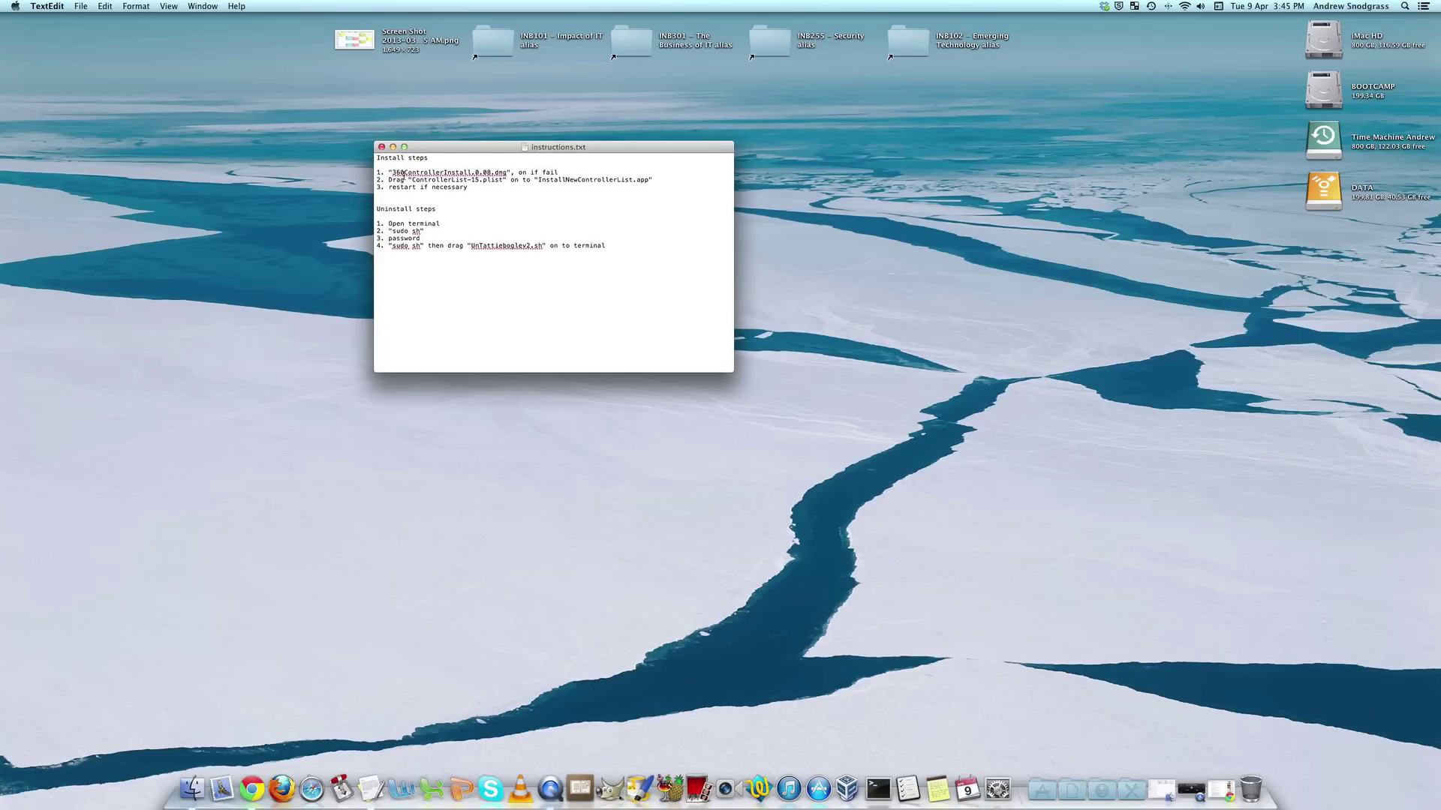
scroll(403, 174, "down", 1)
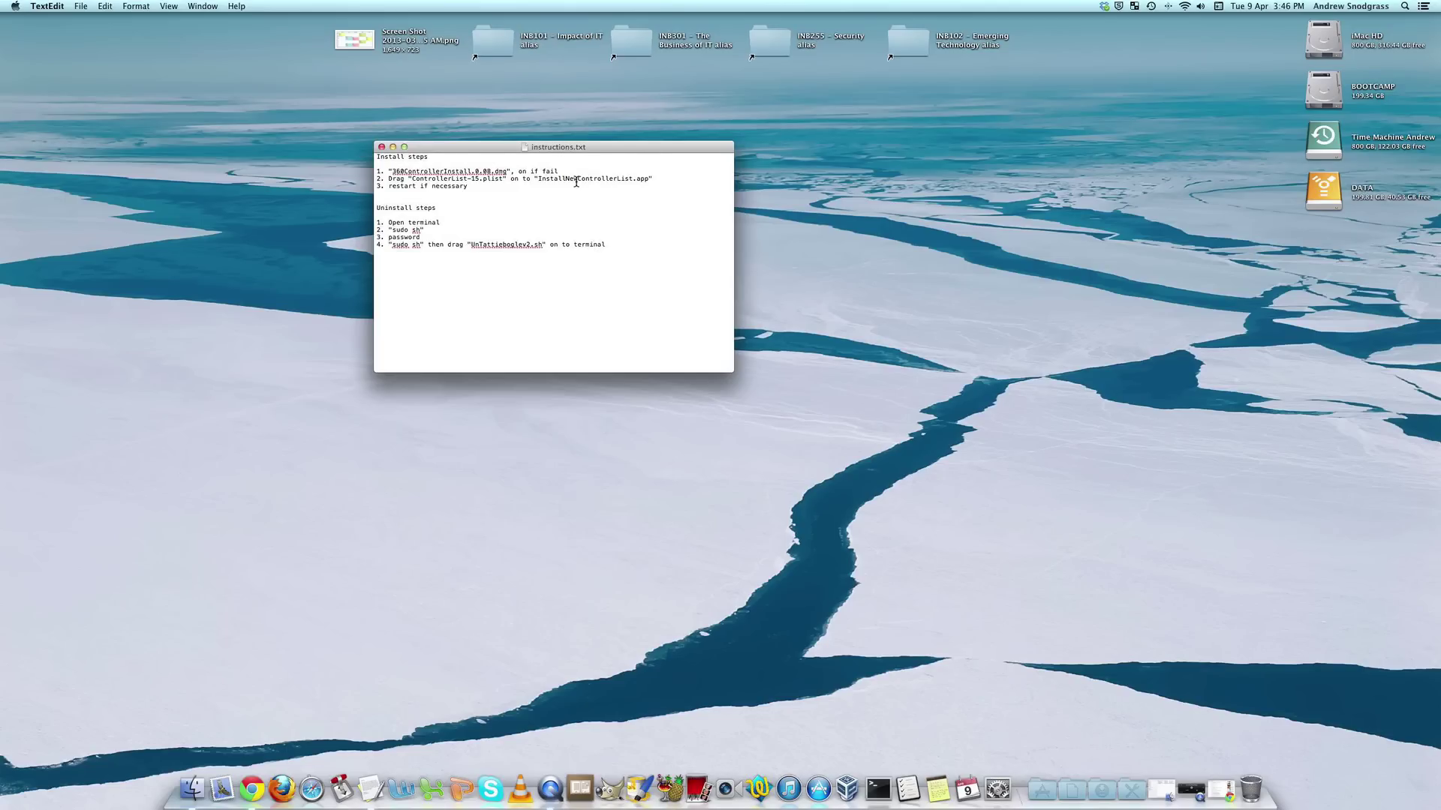
left_click(1161, 789)
left_click(998, 720)
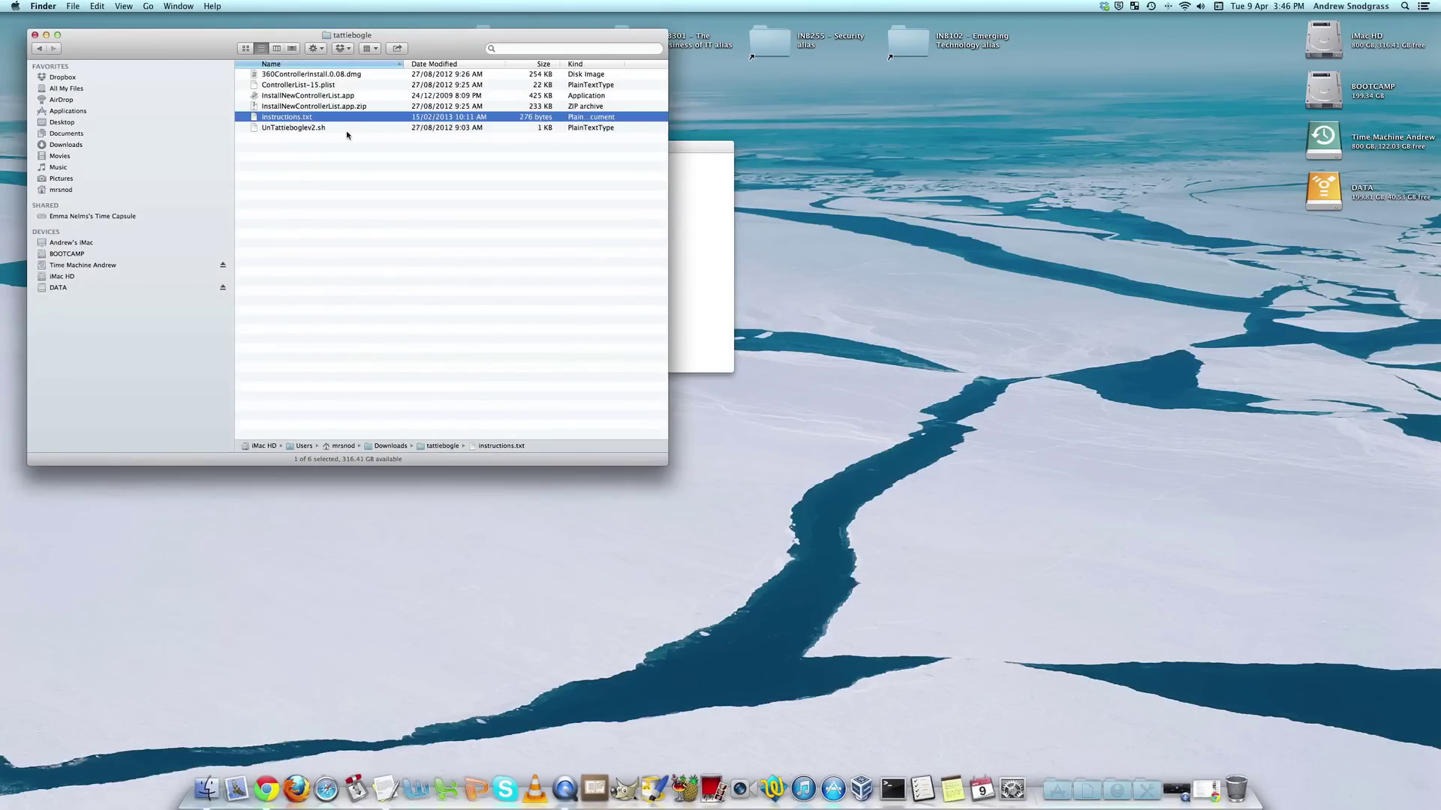
left_click(244, 49)
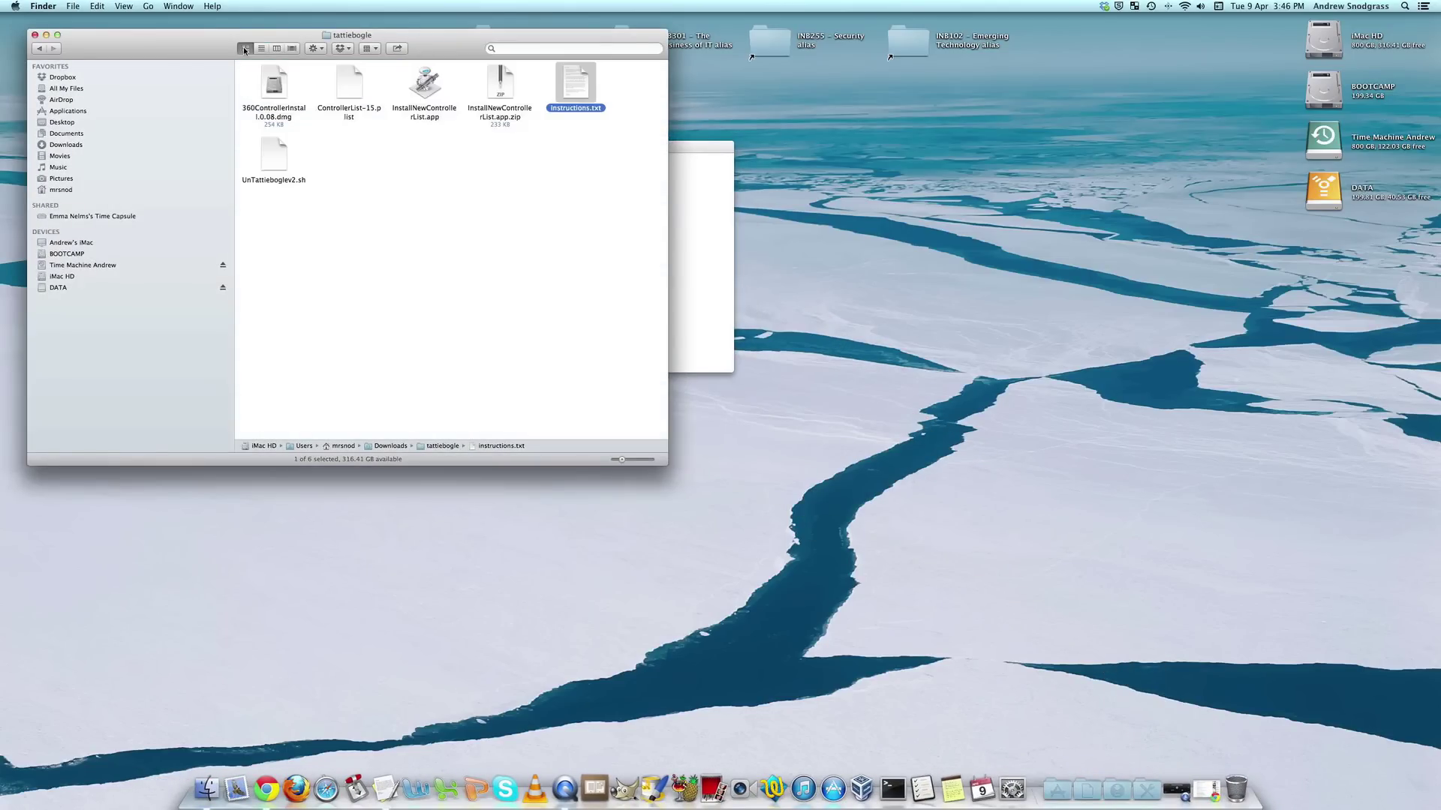
left_click(519, 224)
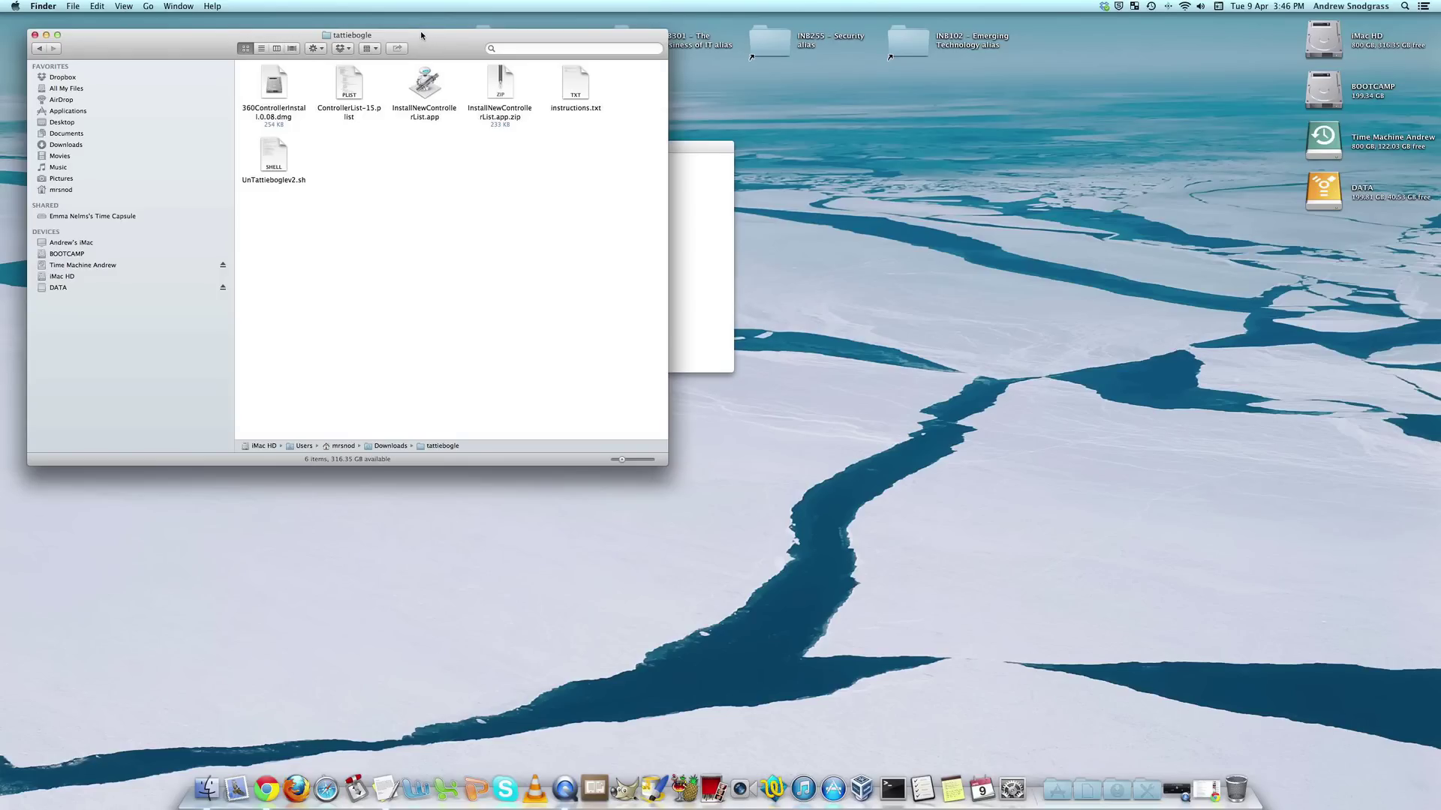
left_click_drag(385, 35, 559, 242)
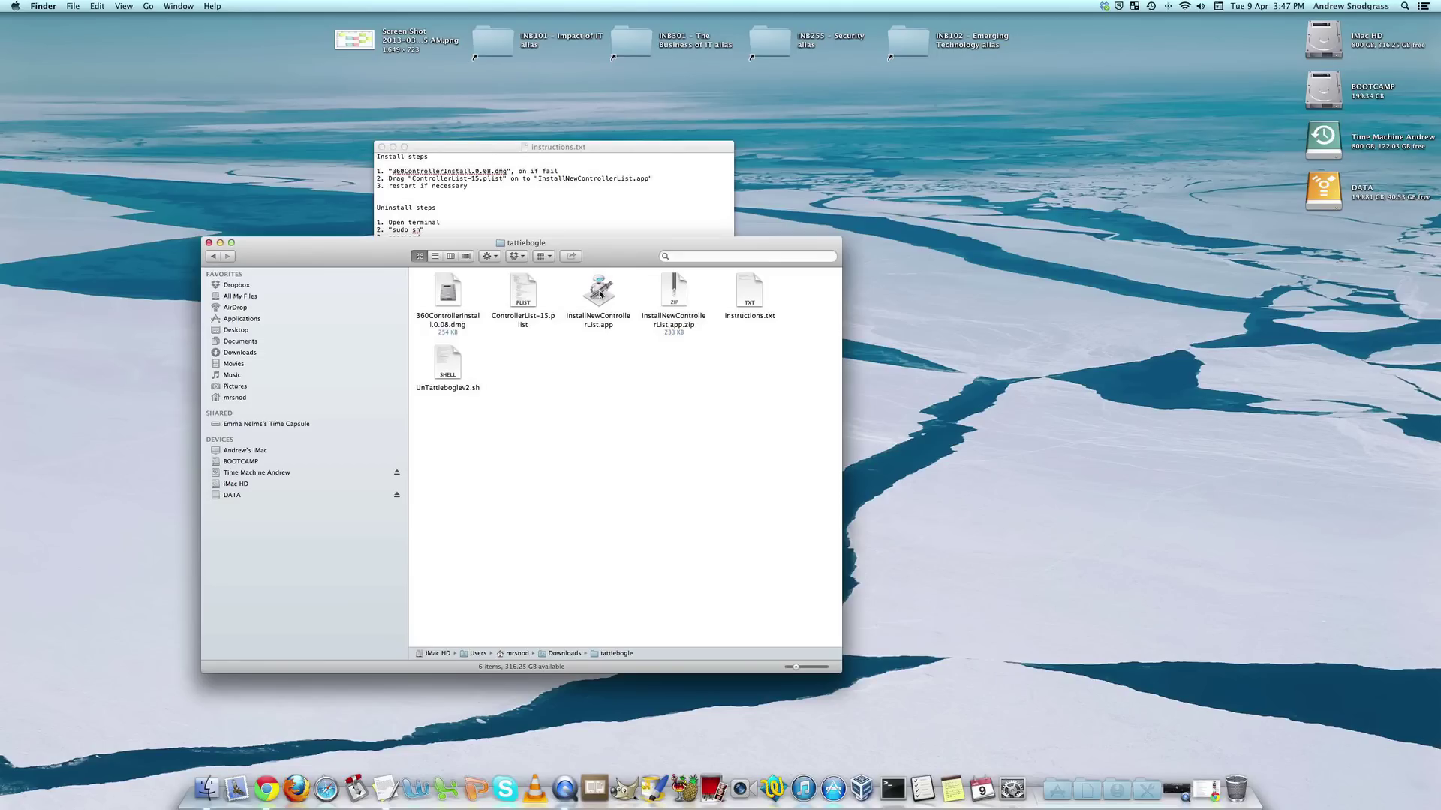
key("super+w")
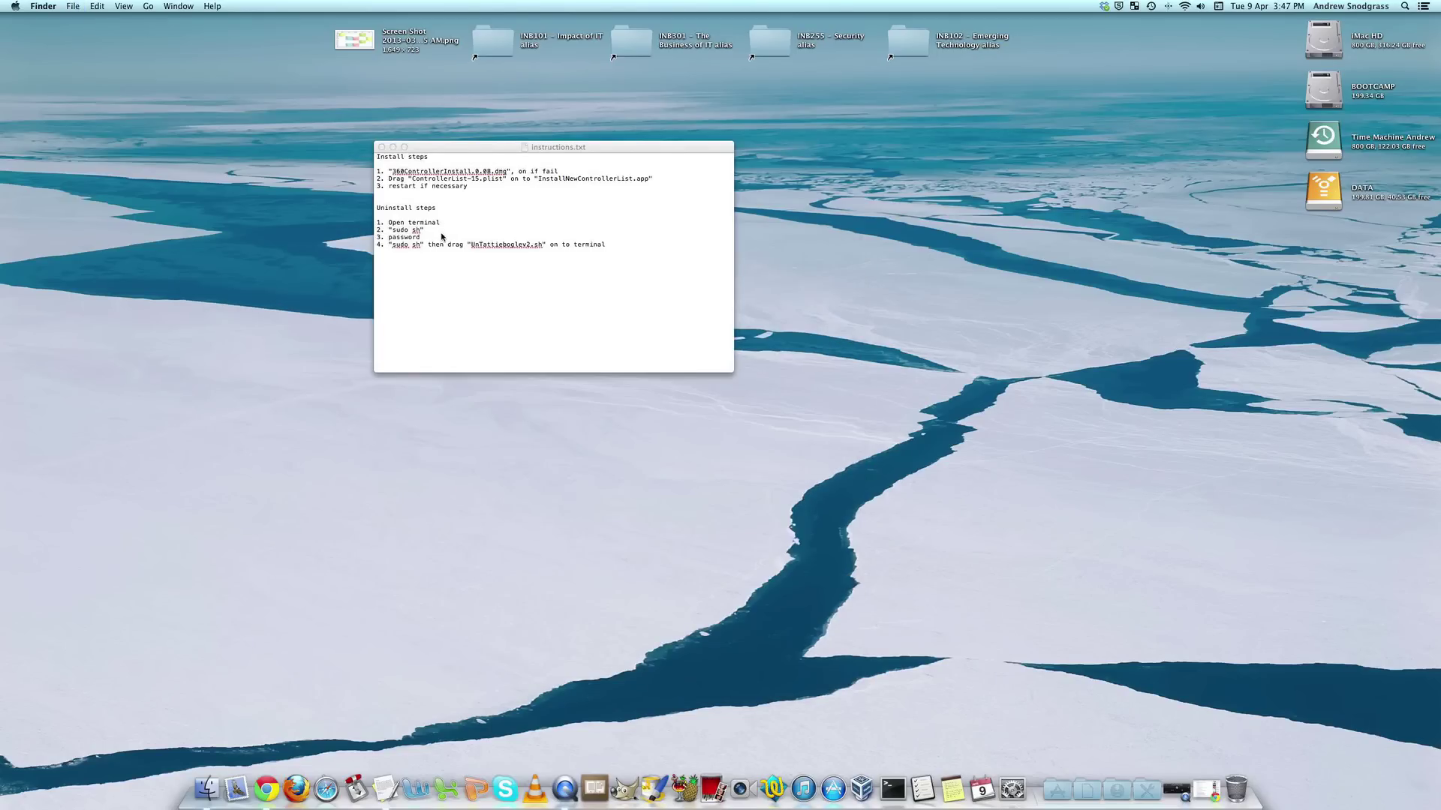
left_click(441, 233)
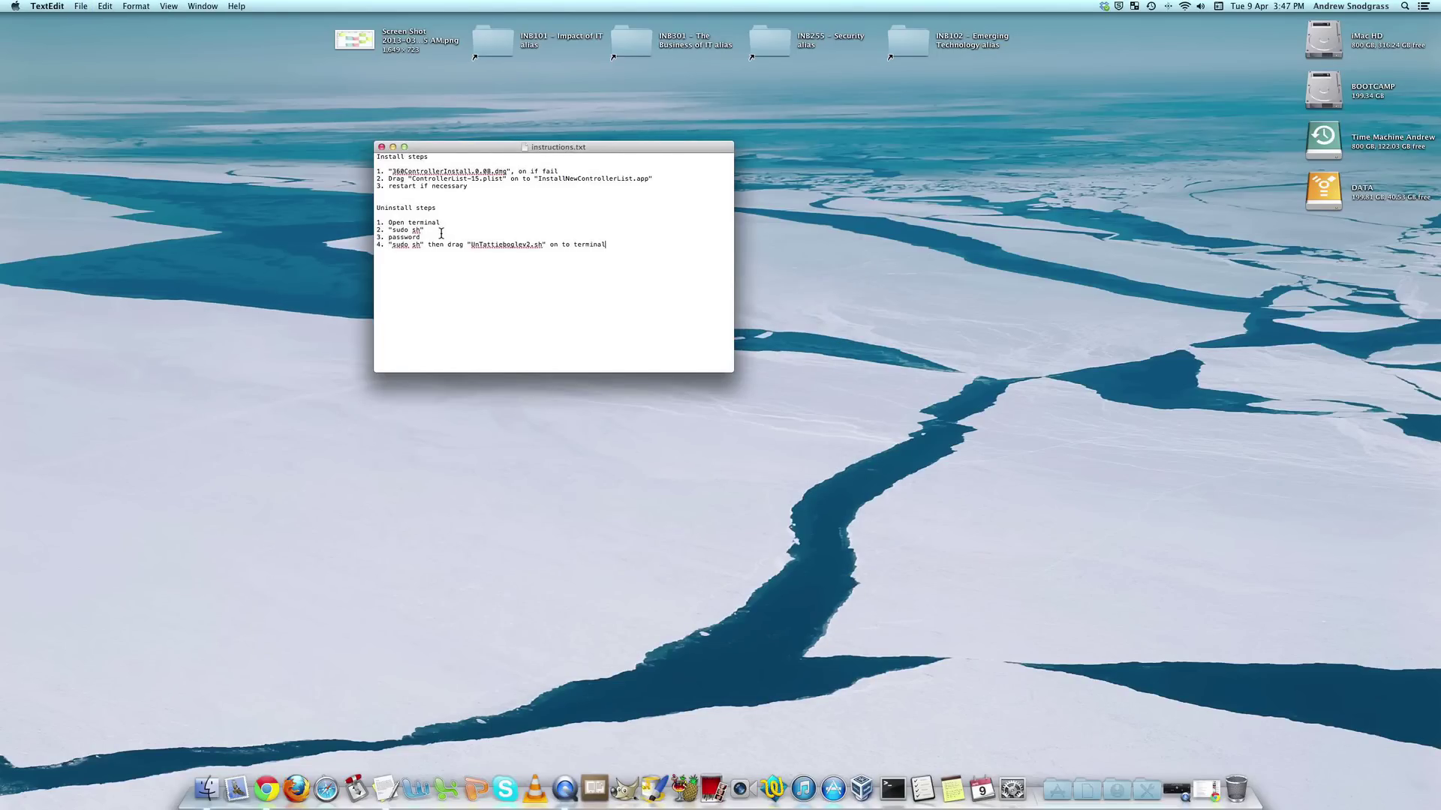
left_click(463, 252)
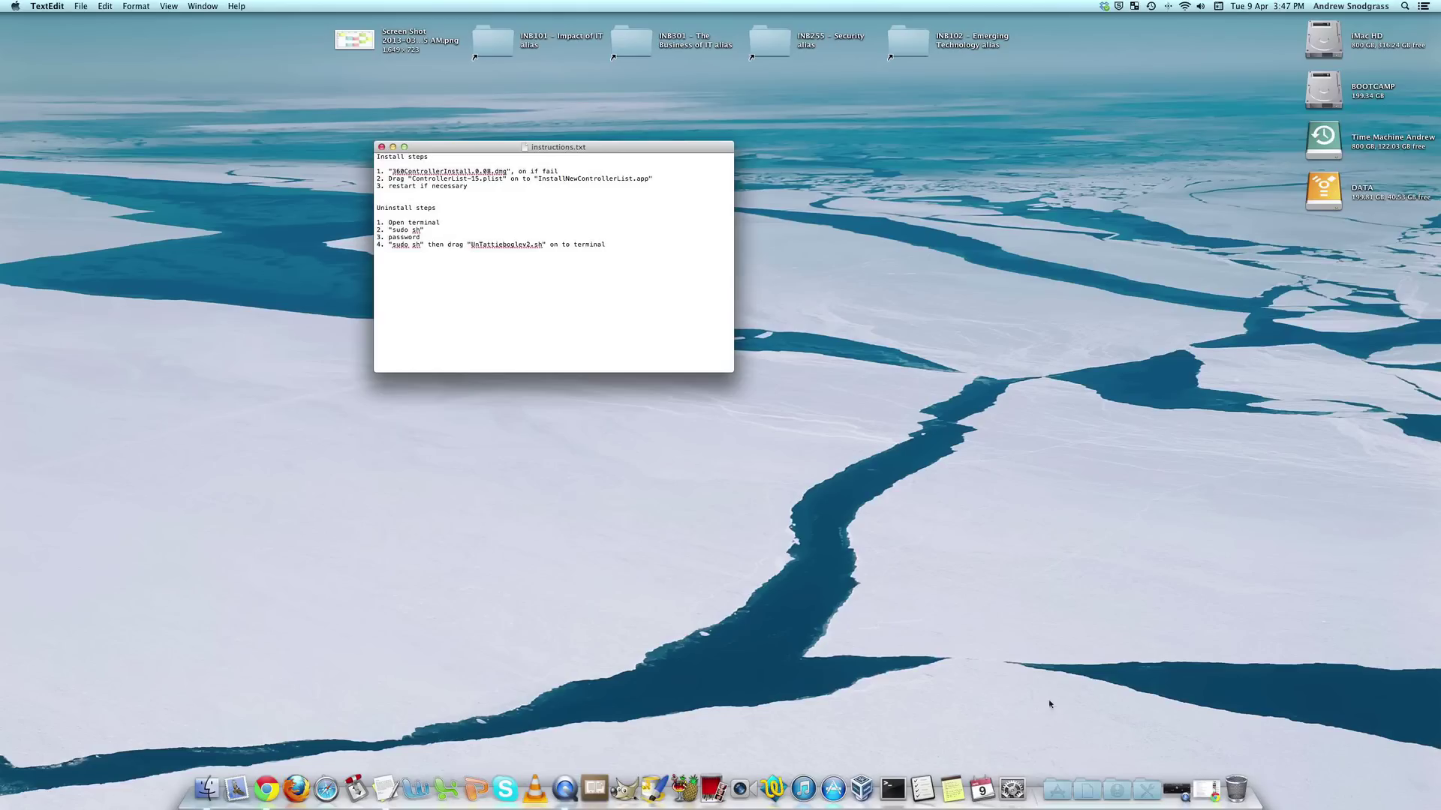
left_click(892, 788)
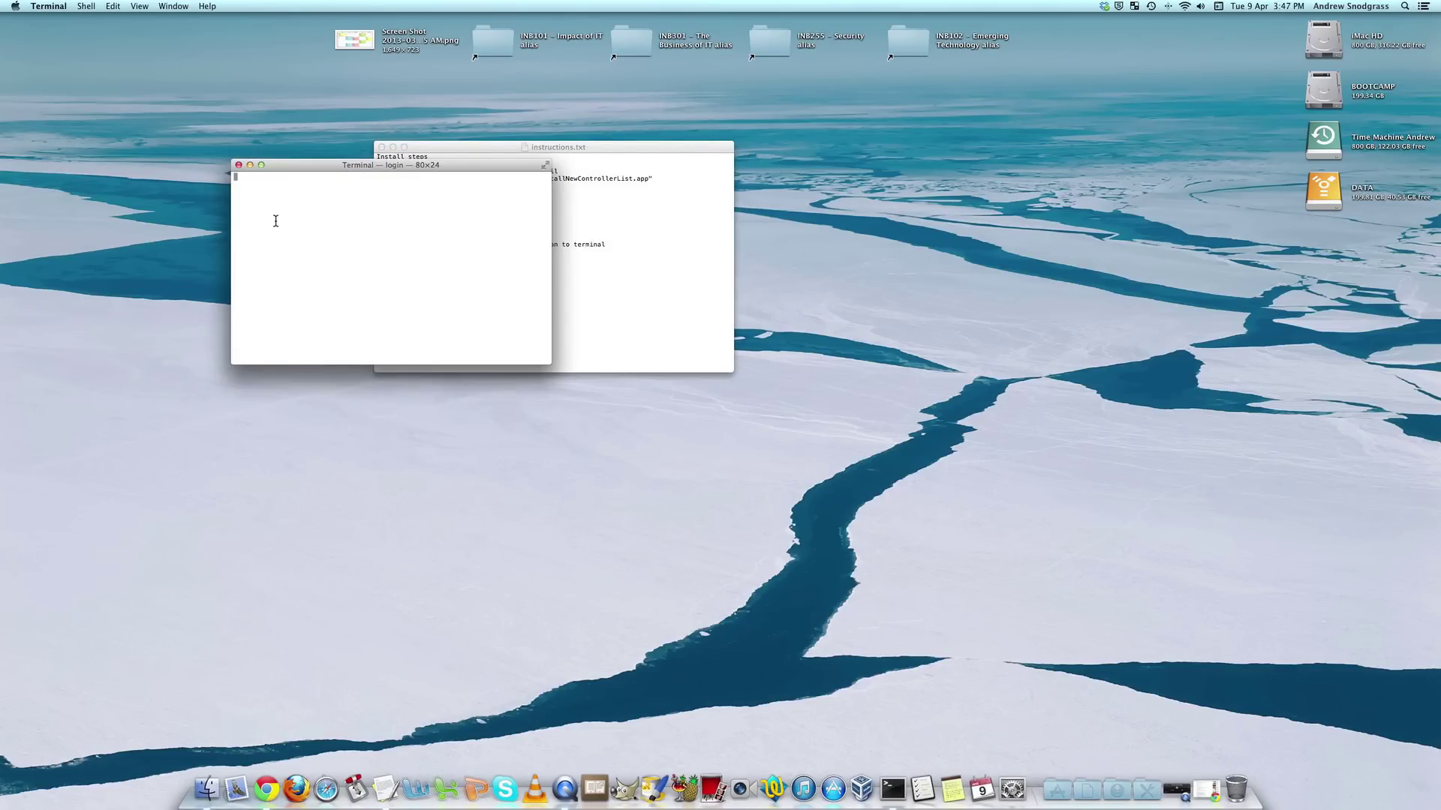
key("super+q")
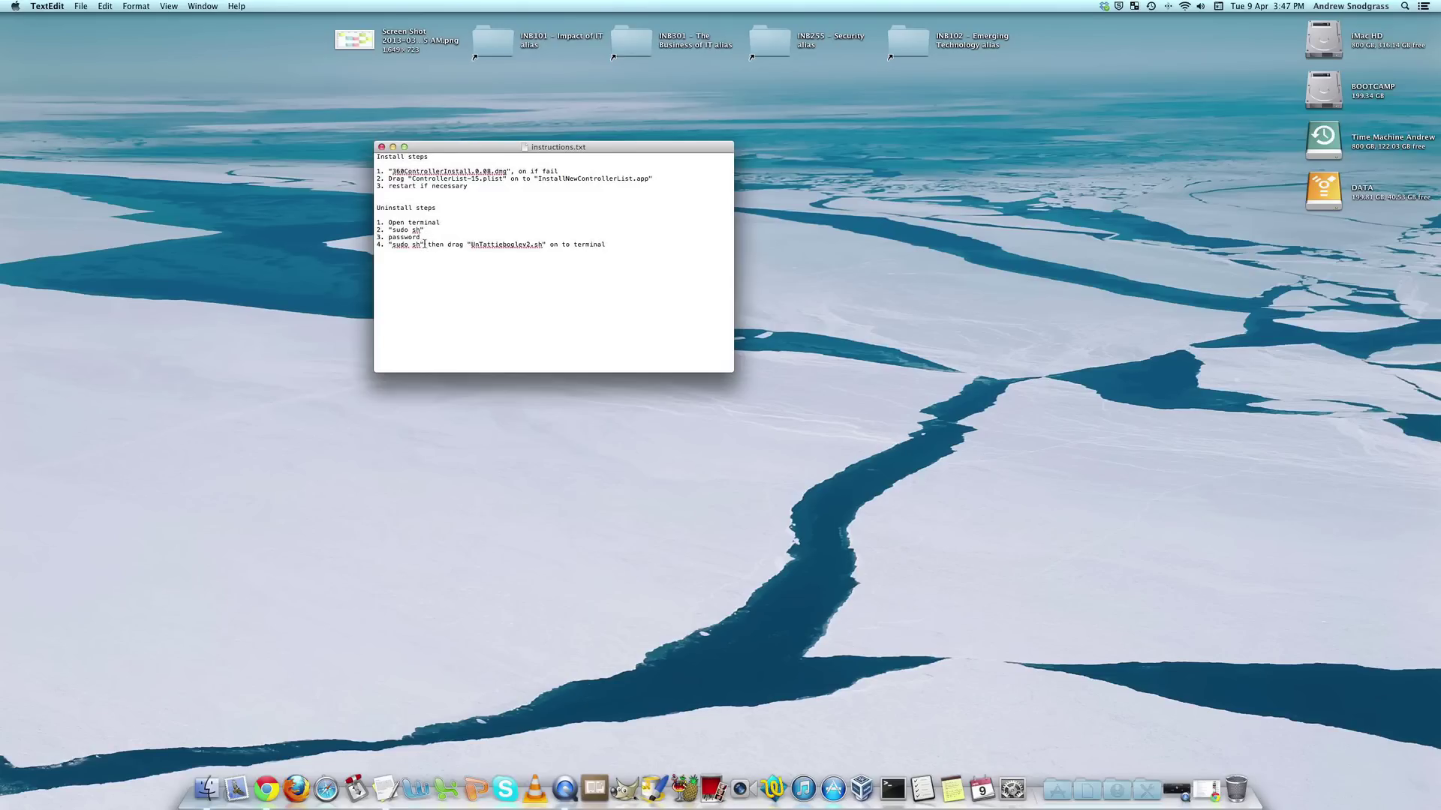
Open Downloads > tattiebogle in icon view, placed below the instructions document.
left_click(214, 782)
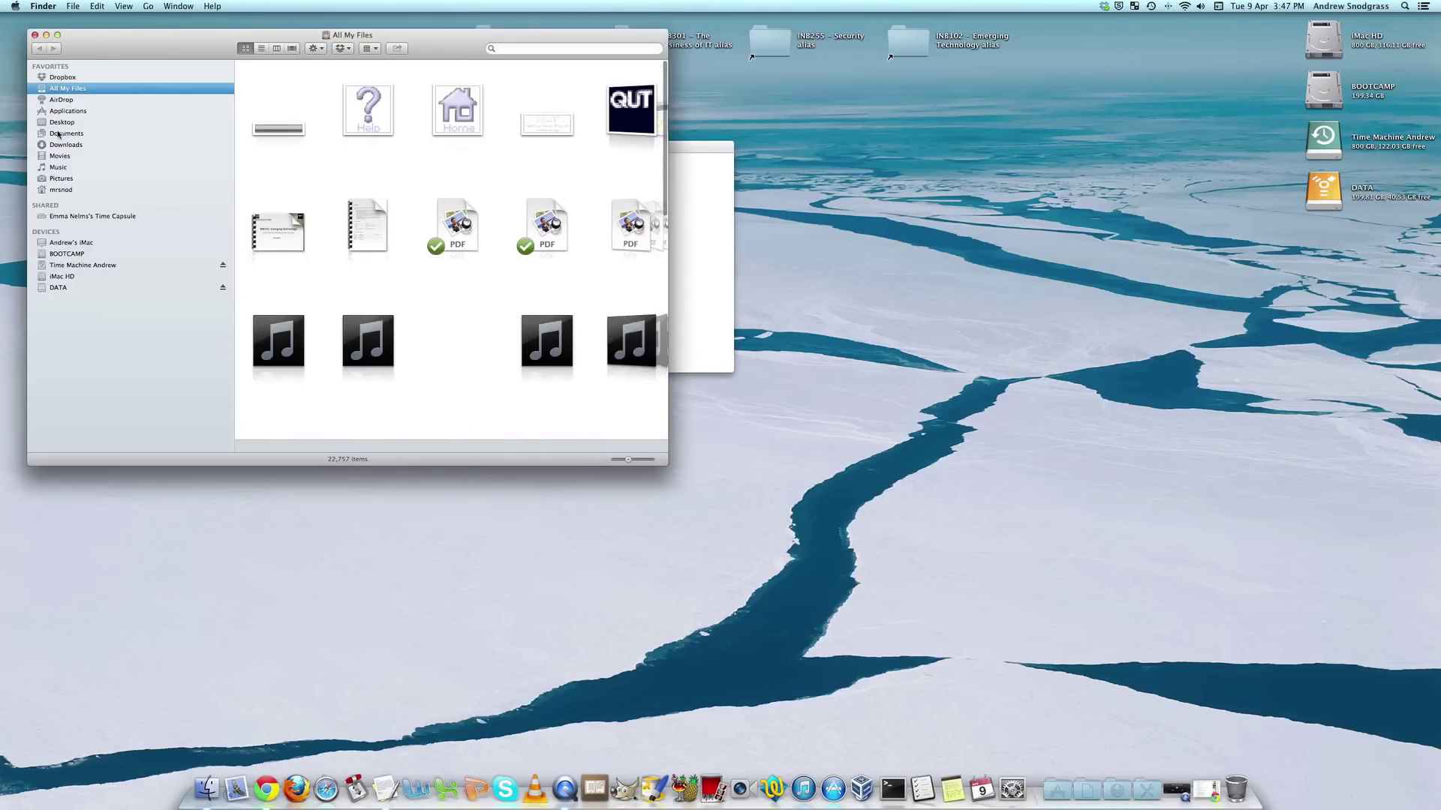
left_click(62, 145)
double_click(271, 256)
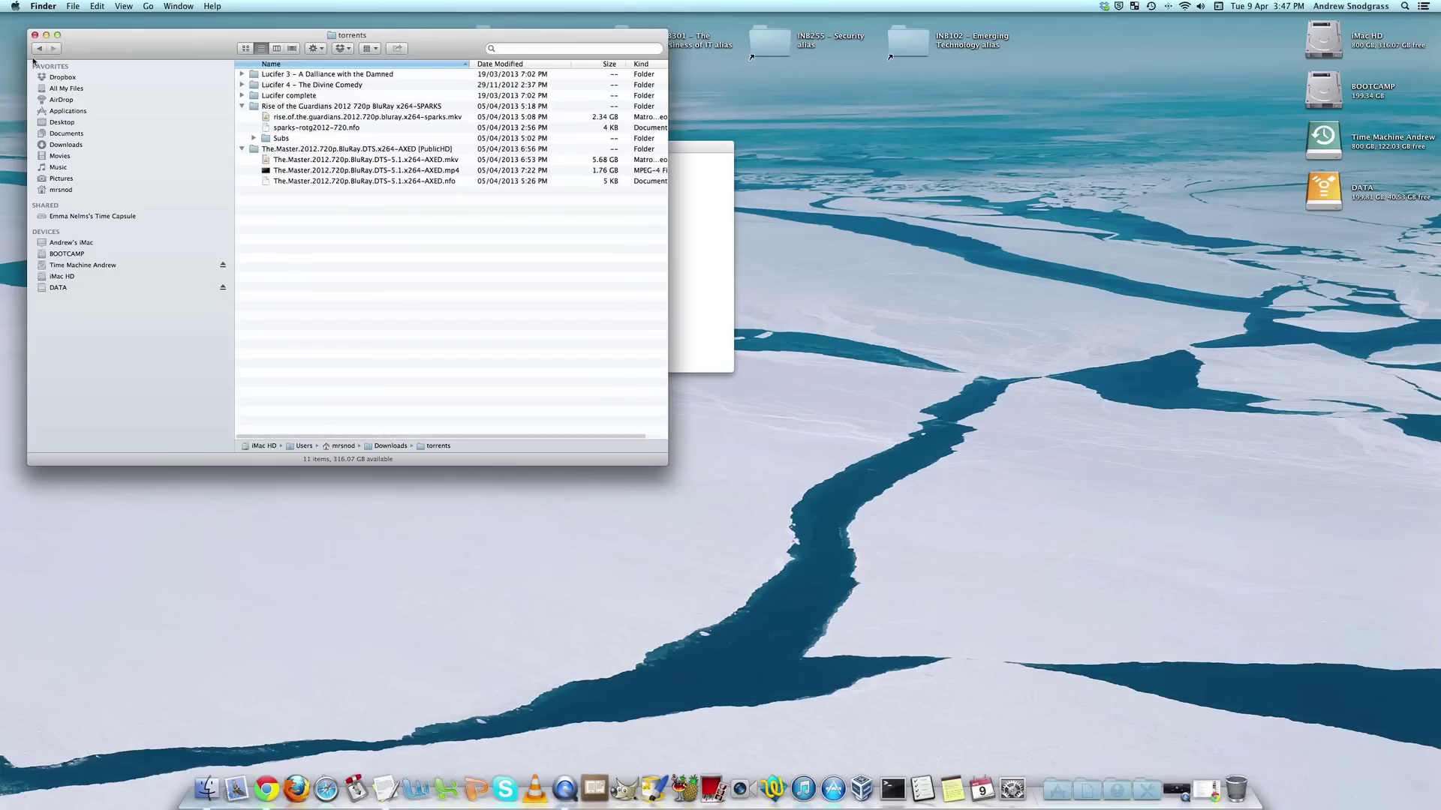
left_click(39, 48)
double_click(279, 245)
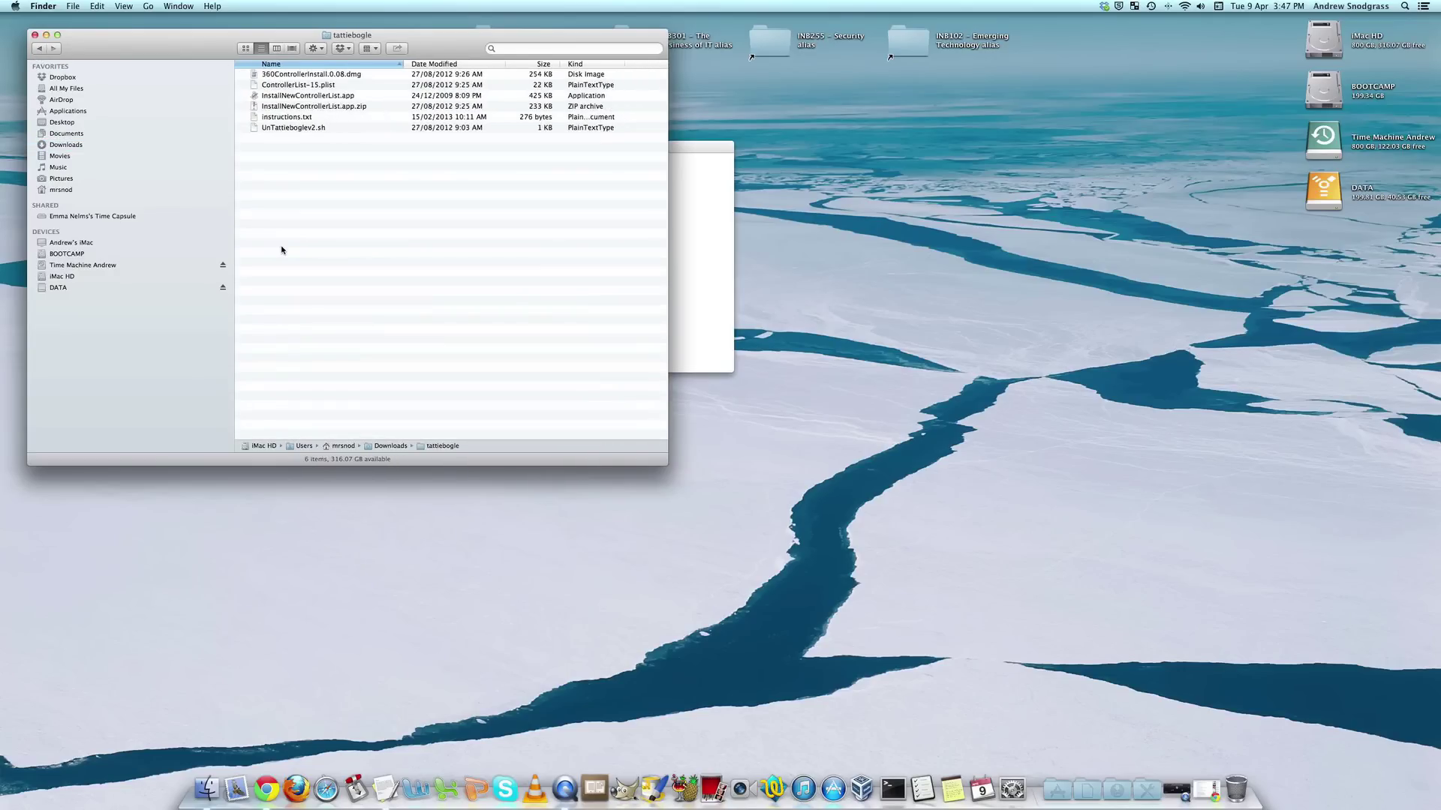
left_click_drag(411, 36, 442, 339)
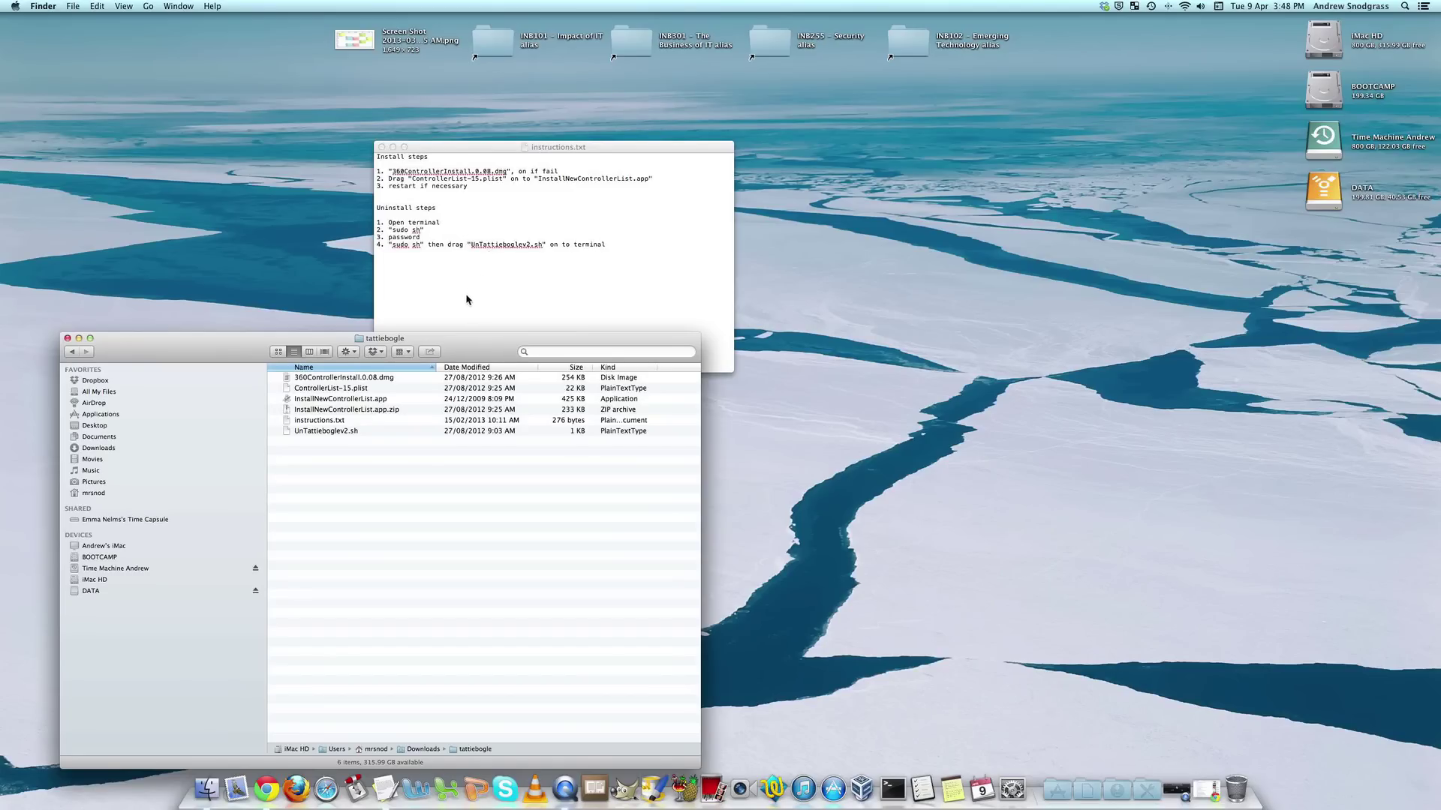
left_click(278, 353)
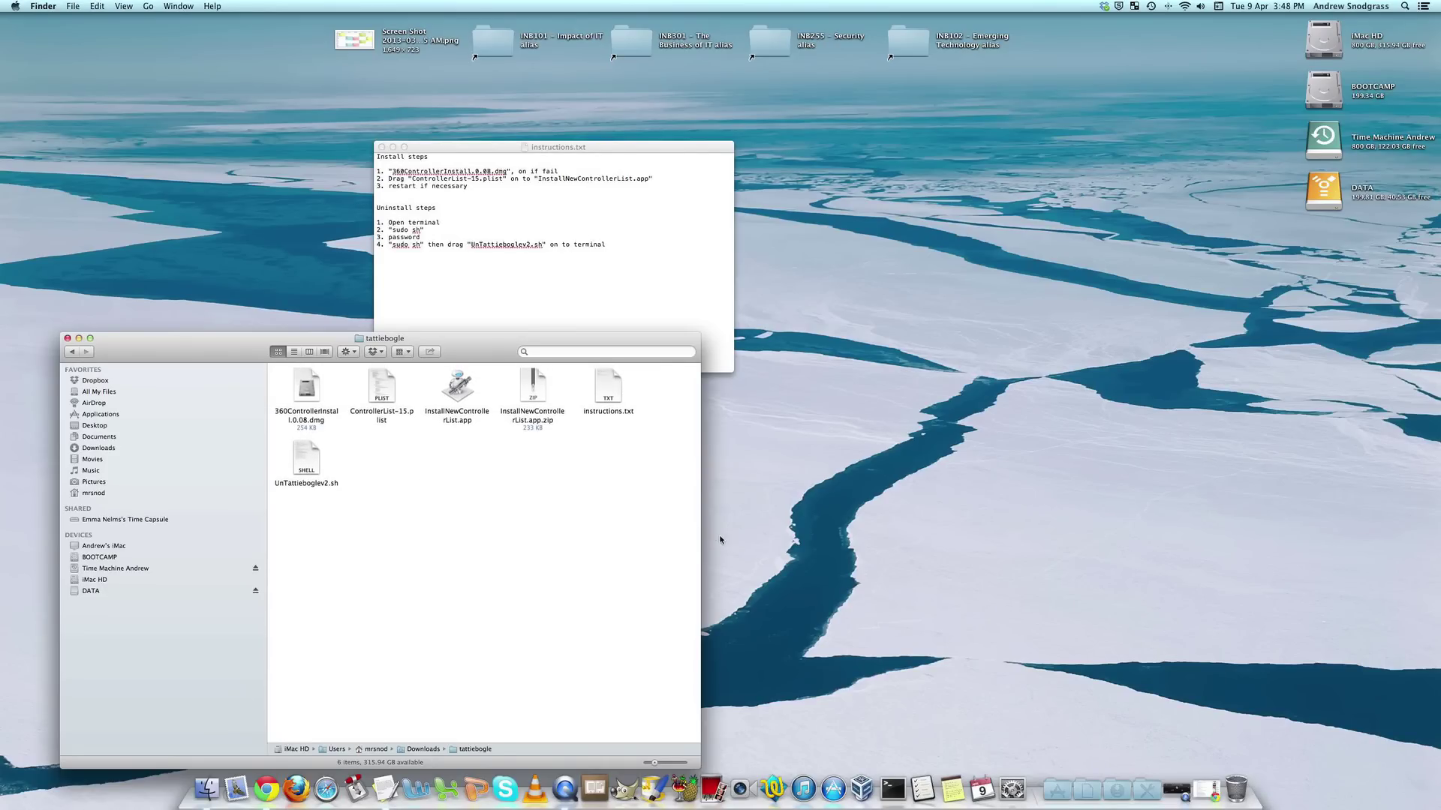
Briefly open and close Terminal, bring the instructions forward, then show Launchpad.
left_click(893, 788)
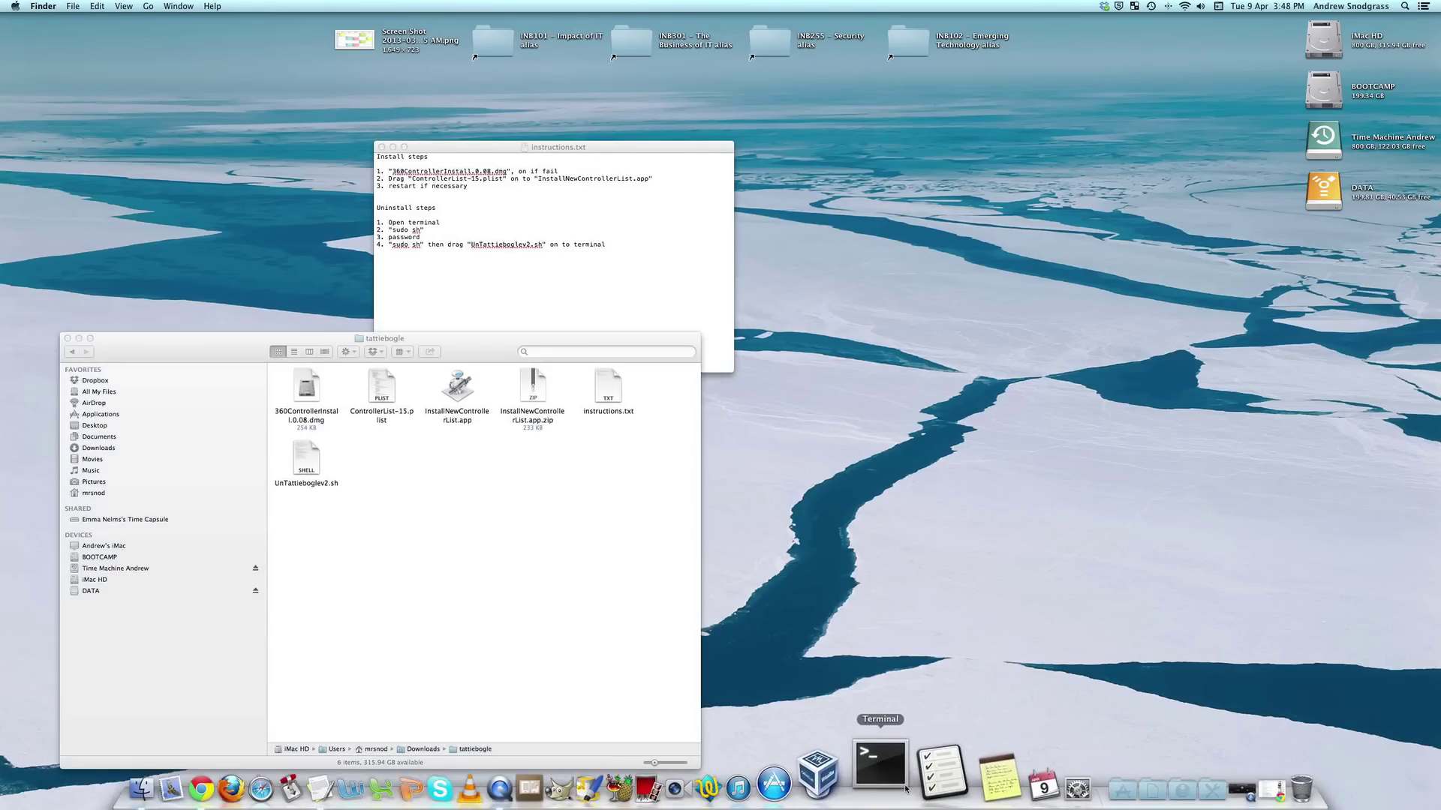
key("super+w")
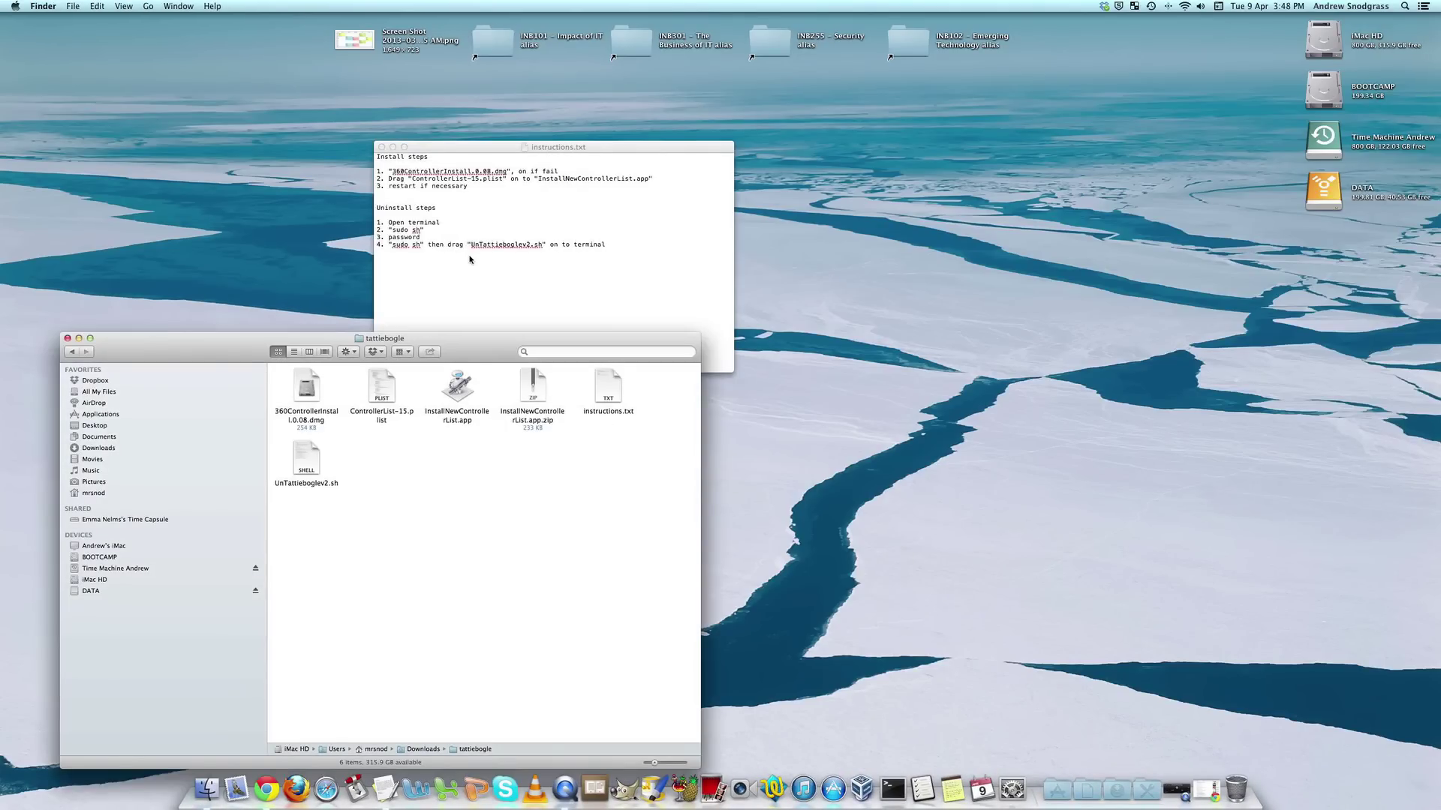
left_click(470, 256)
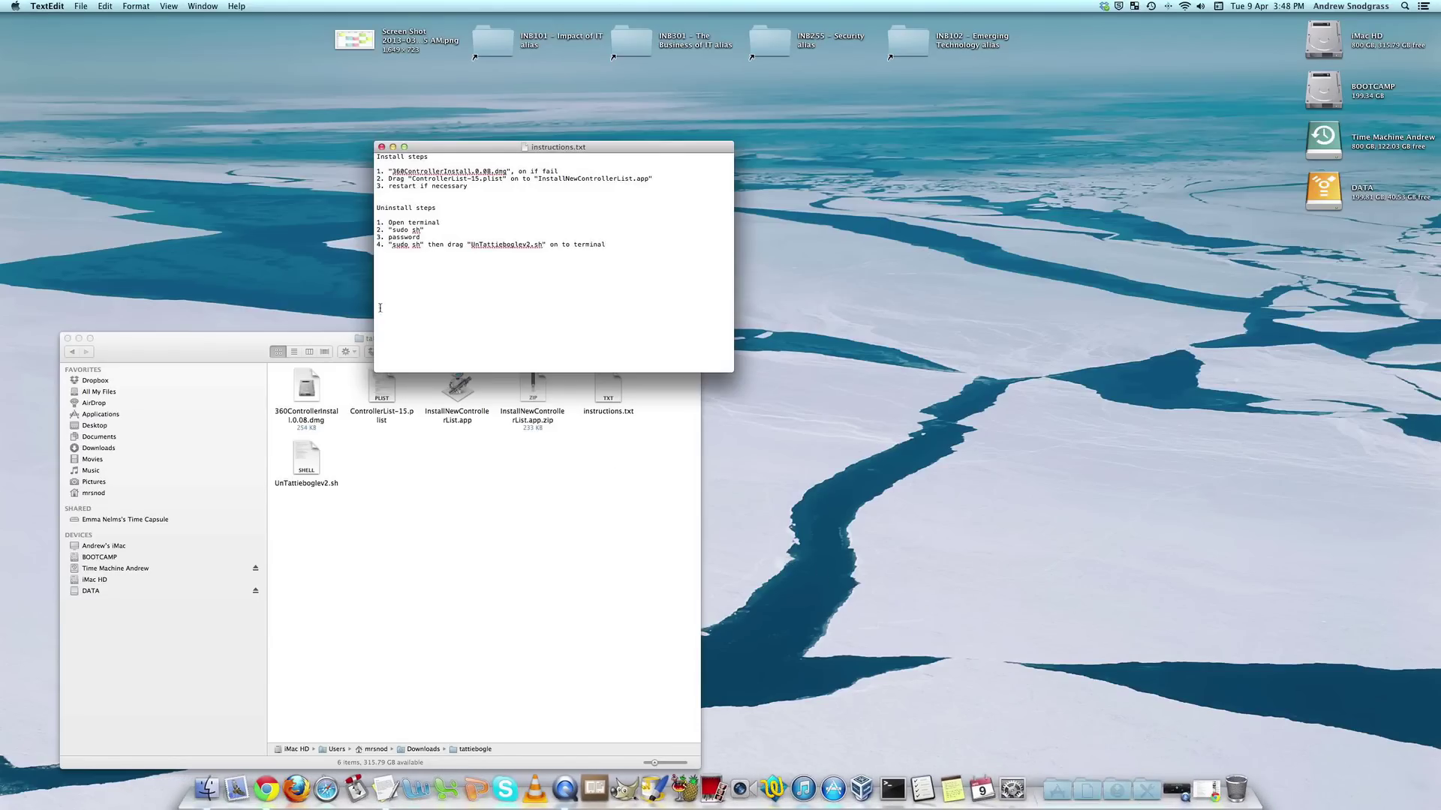
key("F4")
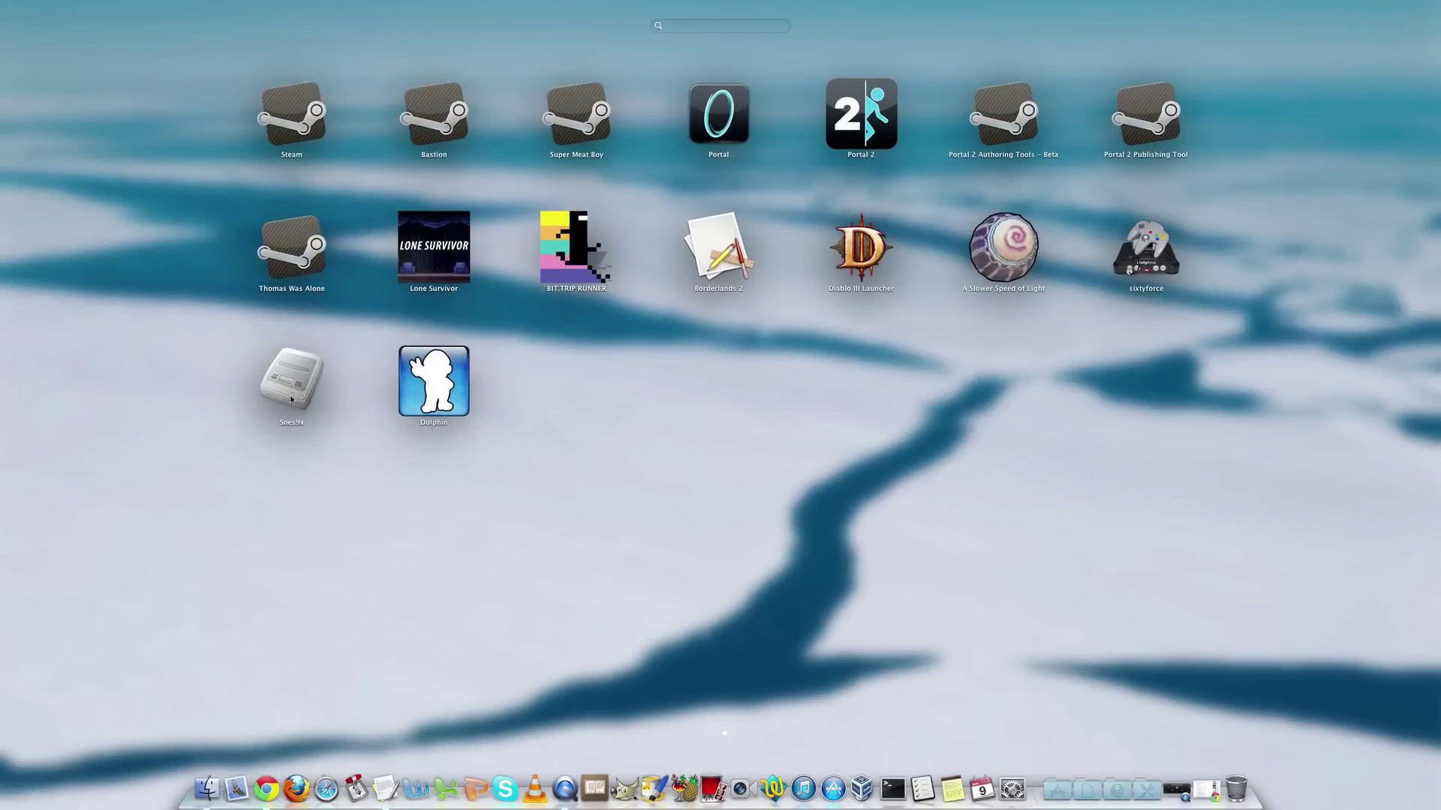
Launch Snes9x from the Launchpad grid.
left_click(290, 397)
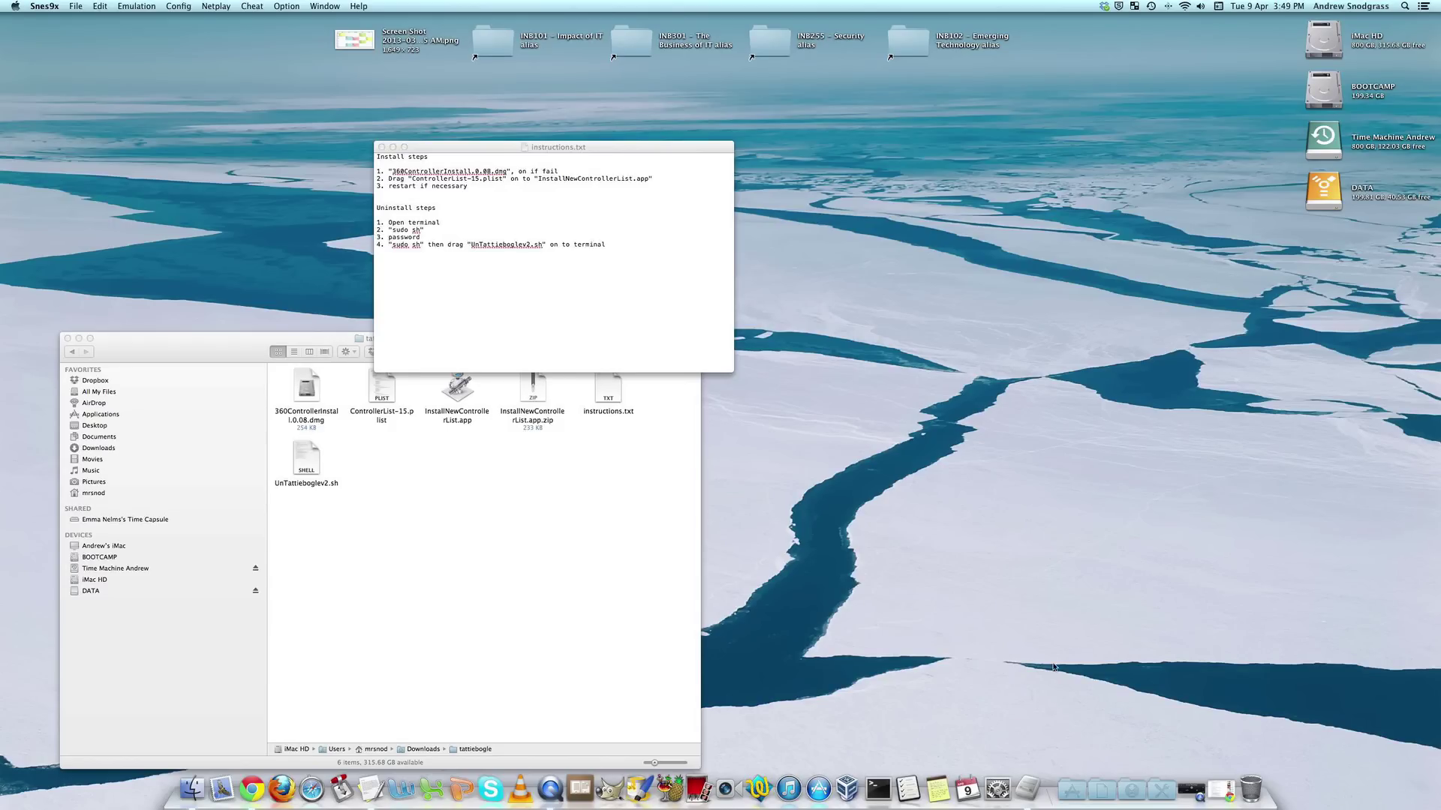
Minimize the open windows, check that Xbox 360 Controllers shows Controller 1 (Wired), and quit System Preferences.
left_click(998, 785)
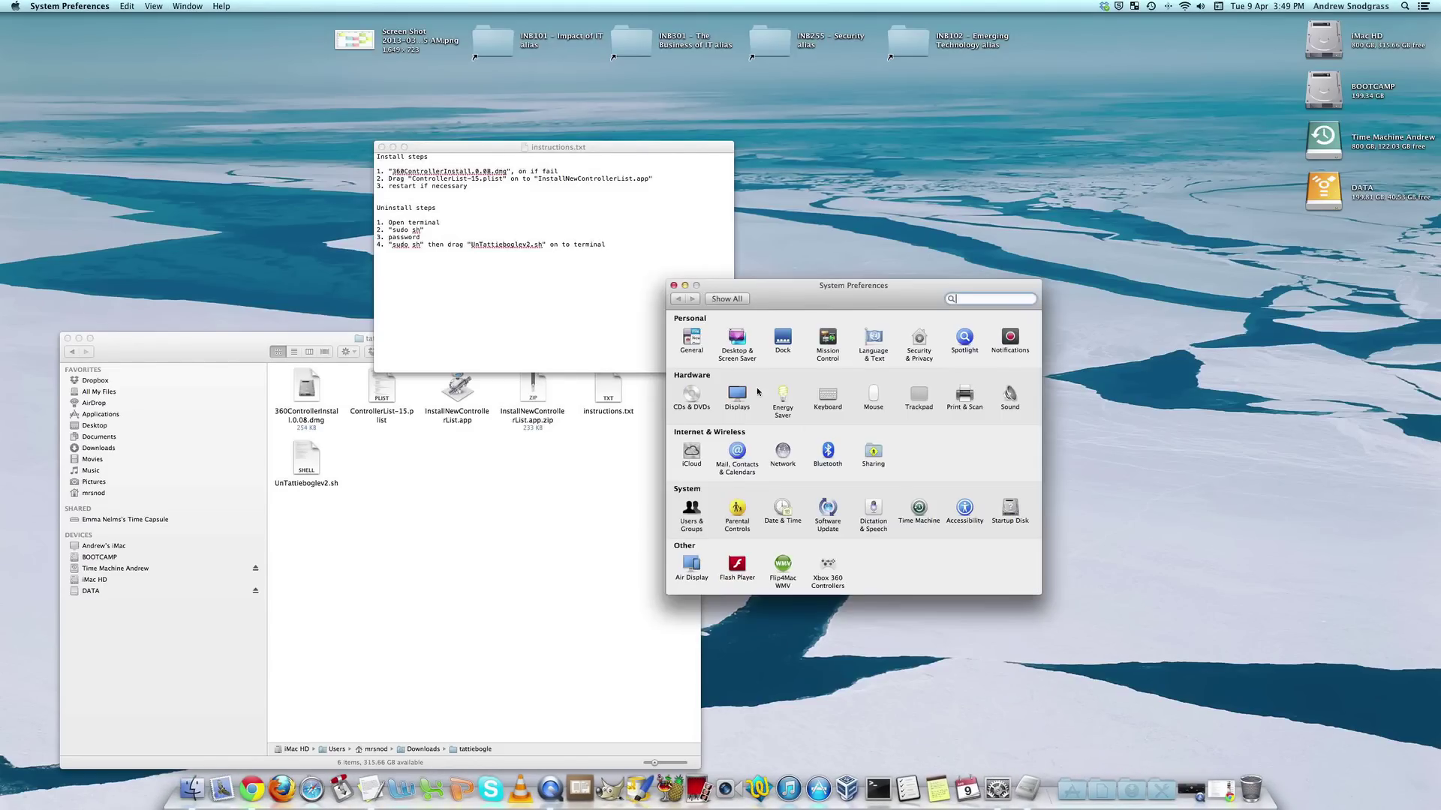
left_click(393, 147)
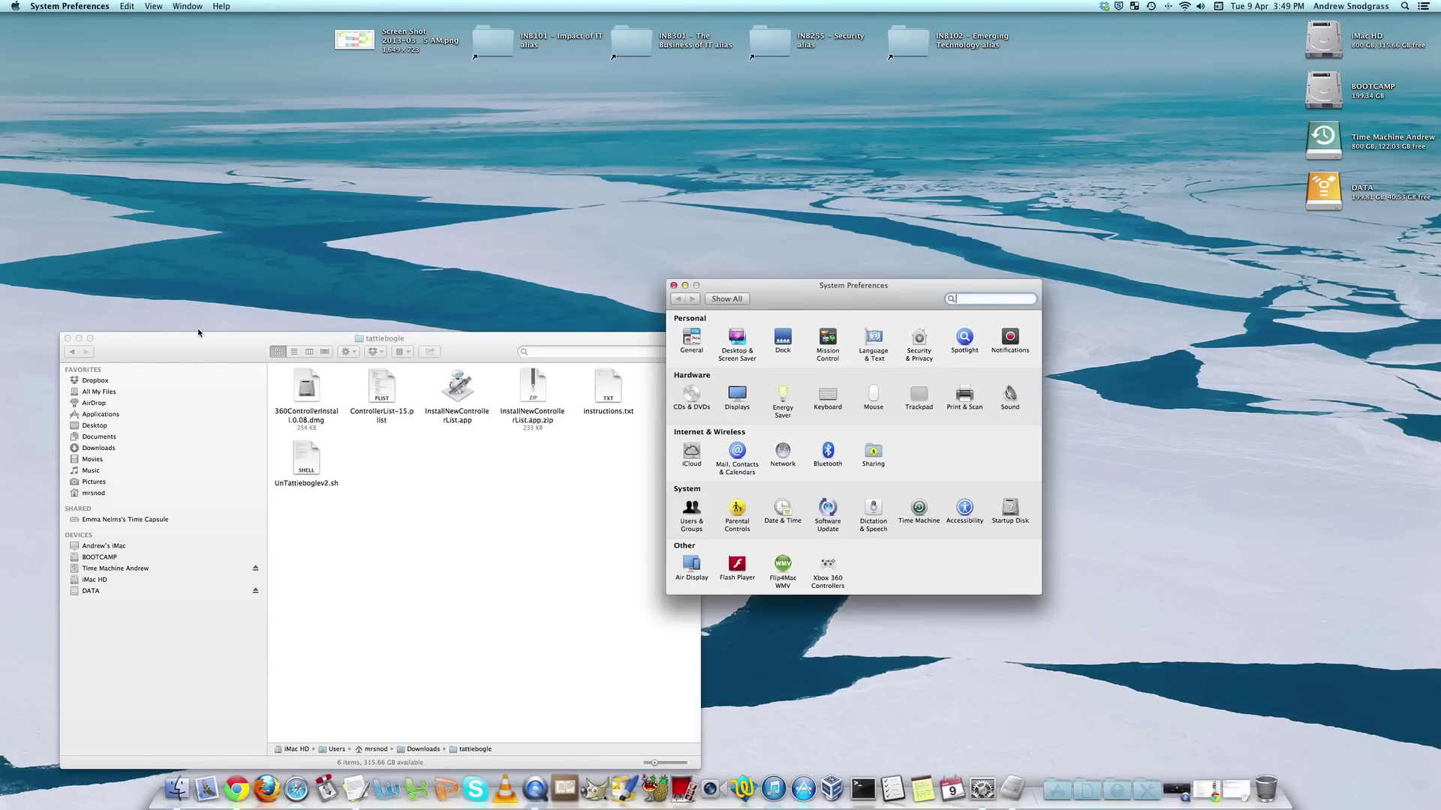
double_click(198, 336)
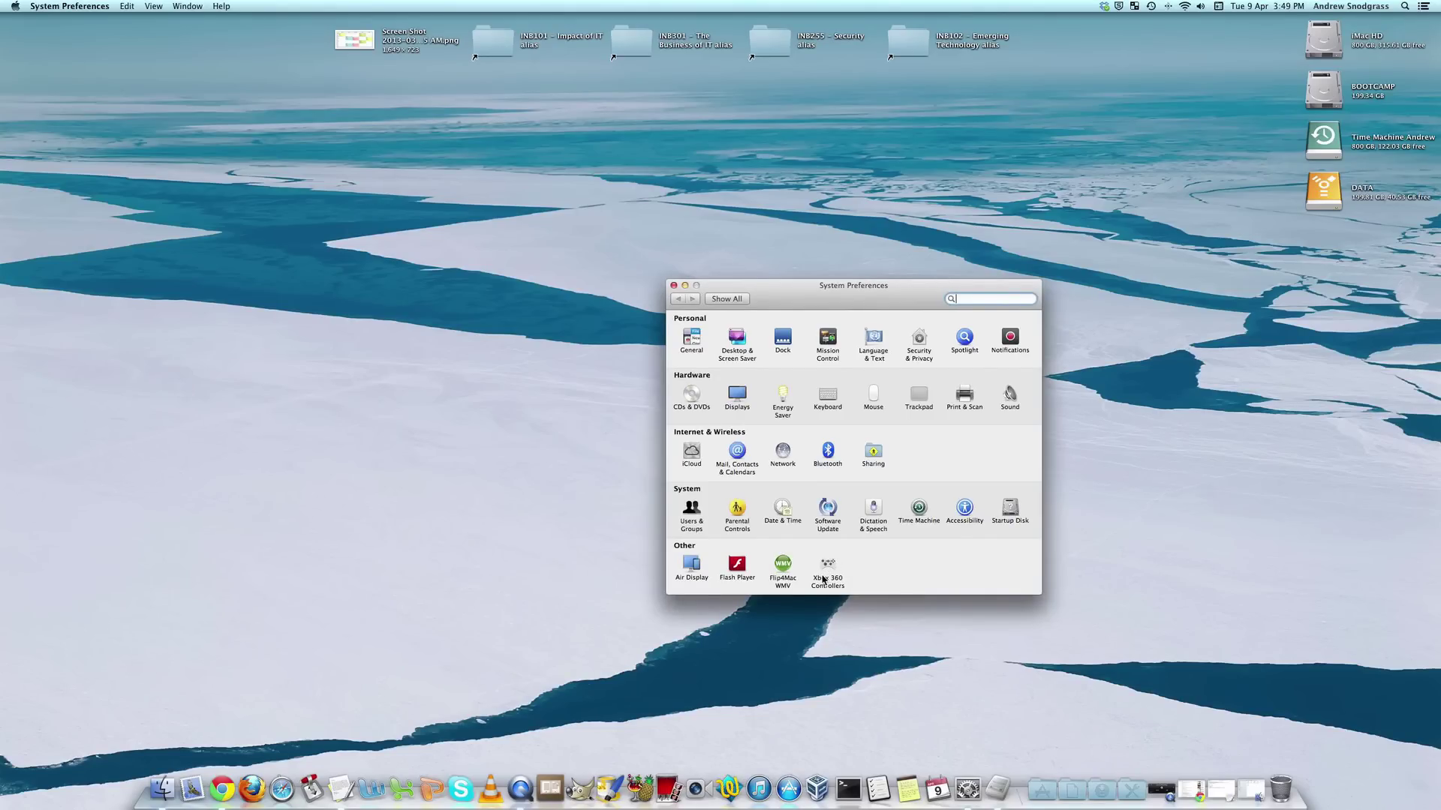
left_click(825, 570)
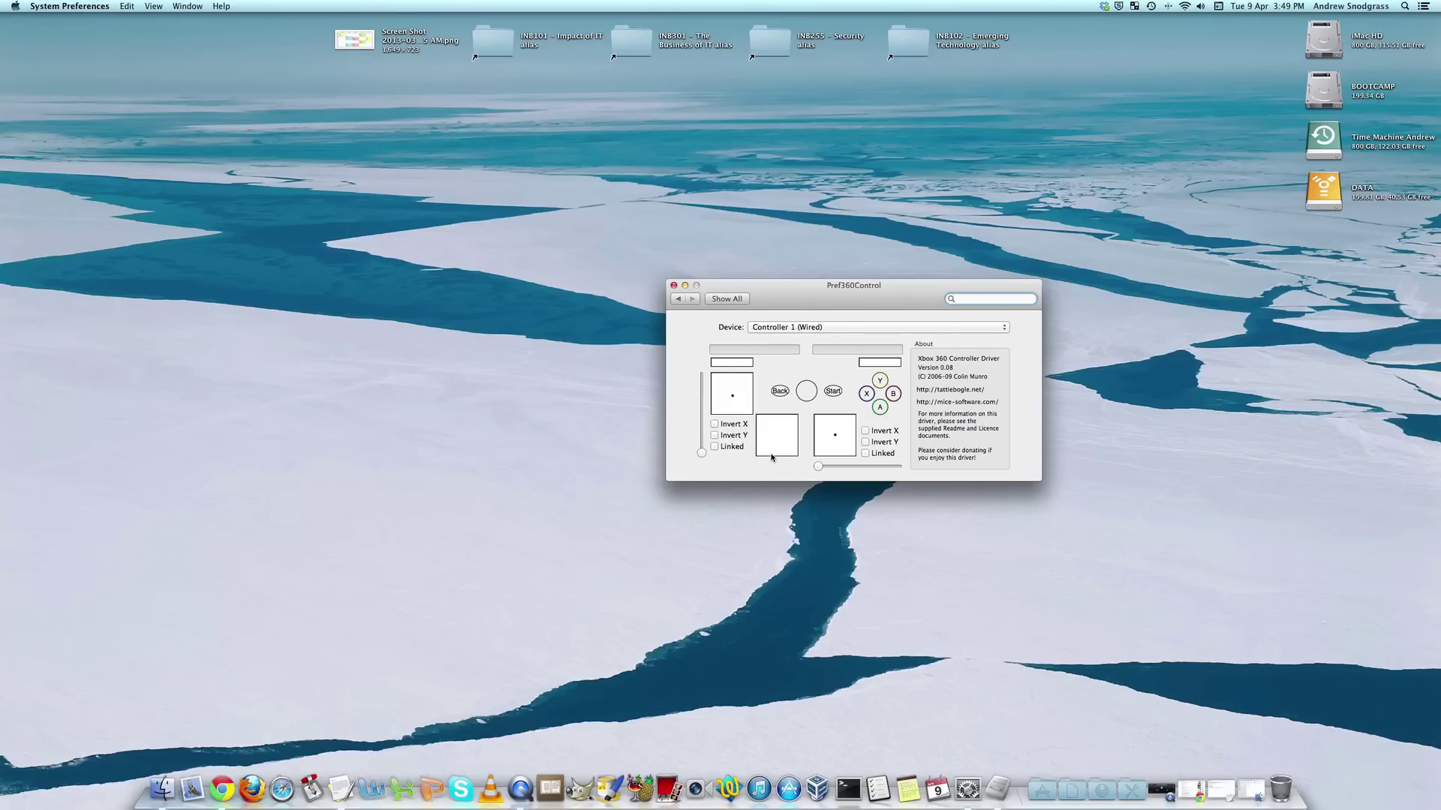
key("super+q")
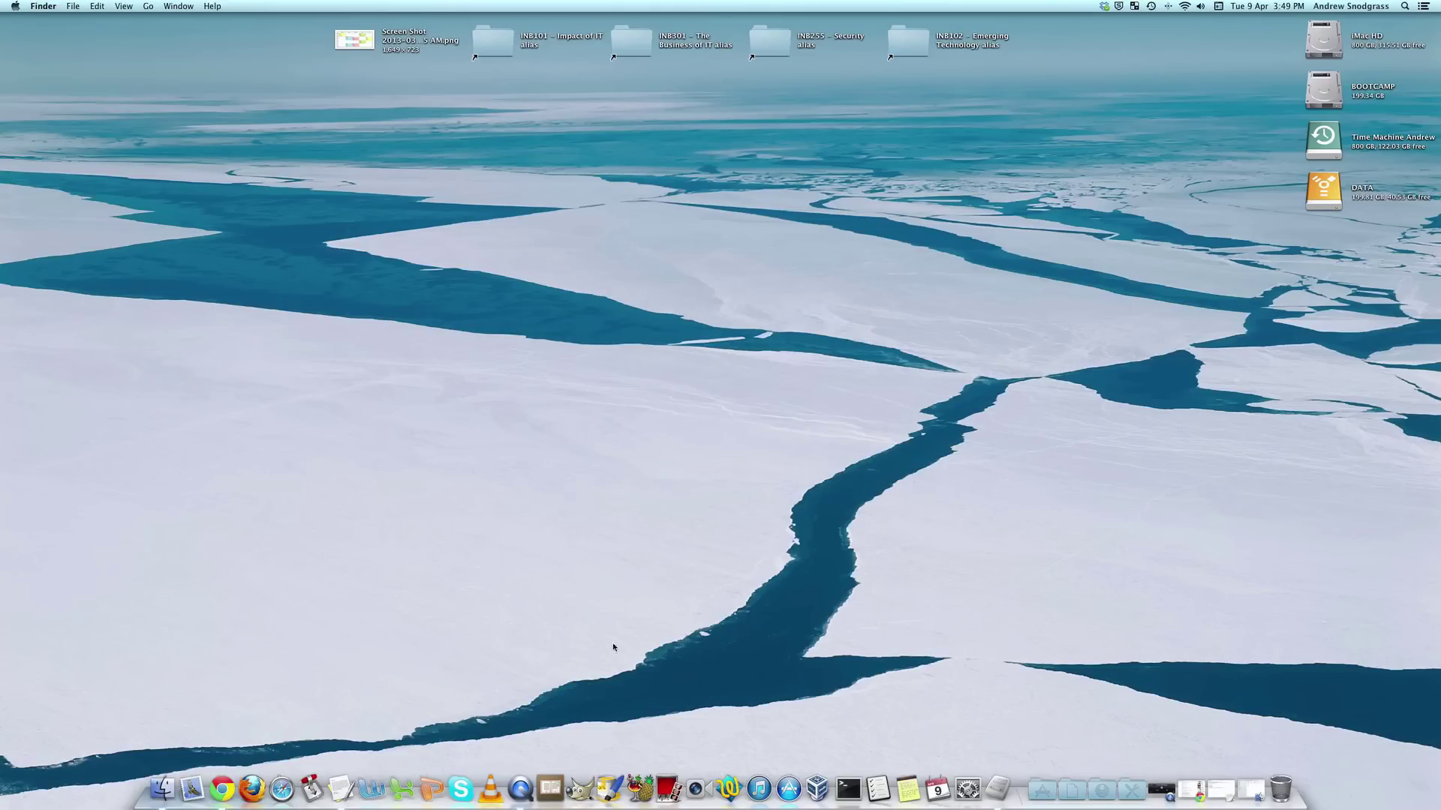
Open Snes9x's Configure Controllers window and select Player 1's Left field.
left_click(998, 788)
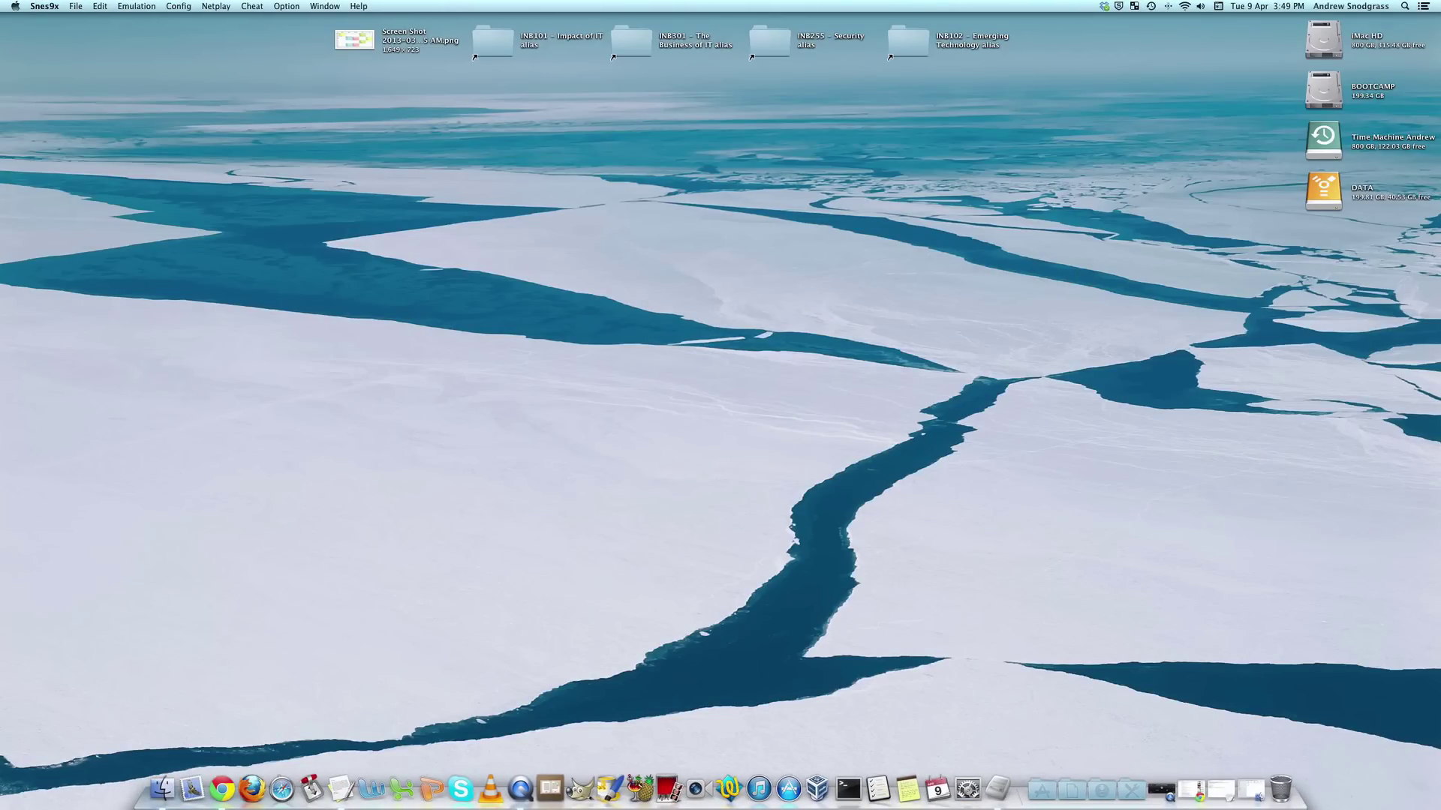
left_click(100, 6)
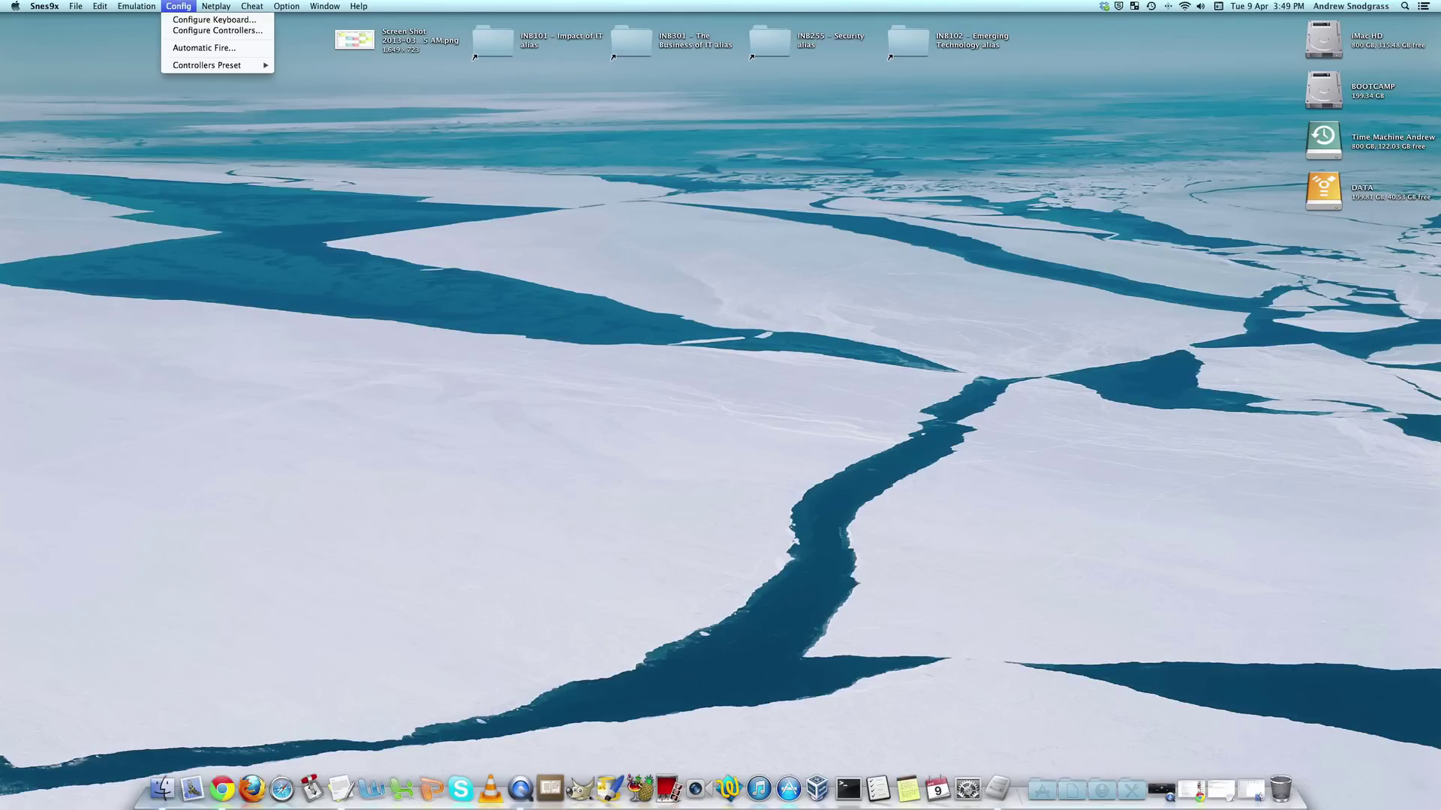
left_click(200, 30)
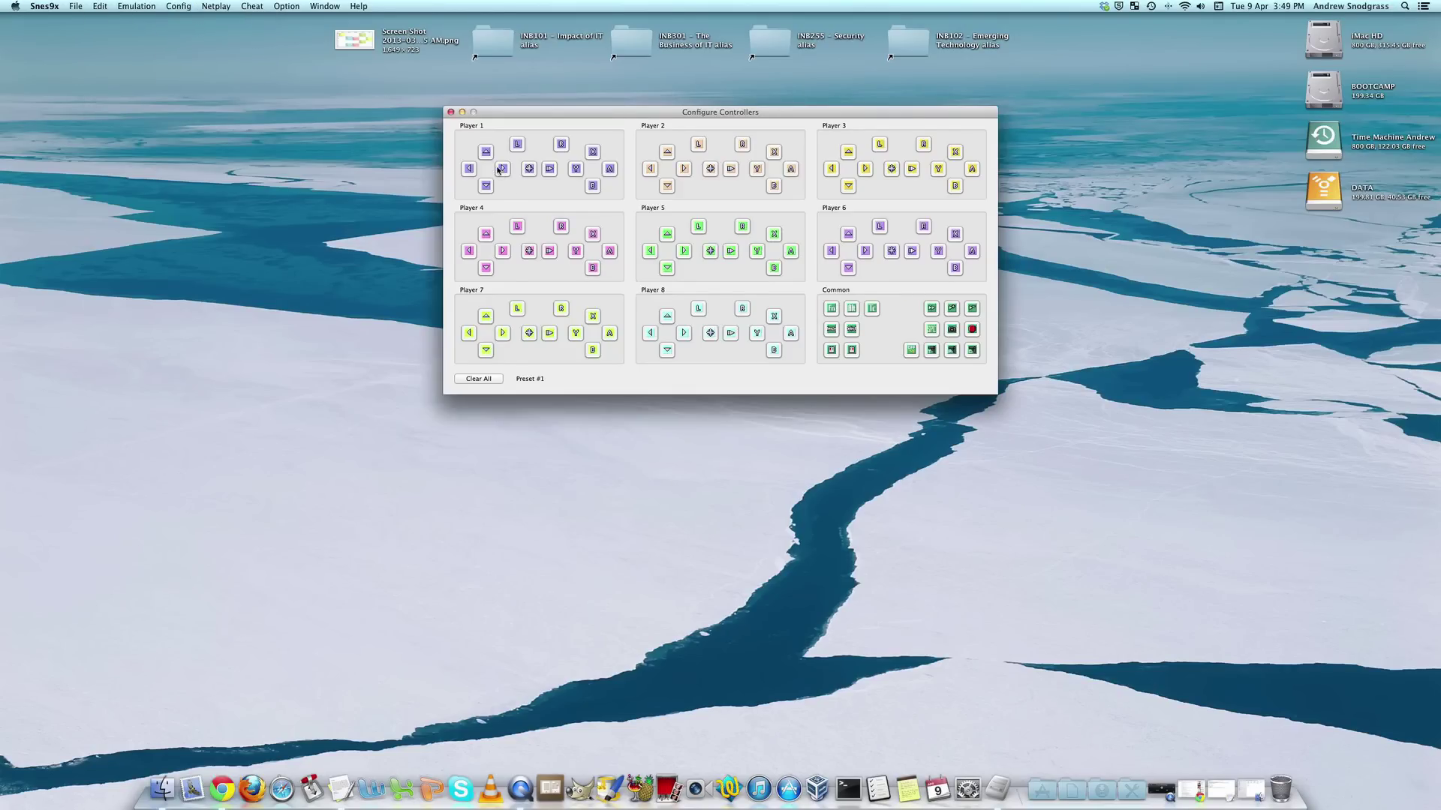
left_click(470, 169)
Assign Player 1's Left, Up, Right, Down, X, A, B, L and R inputs, then close the window.
key("Left")
key("Up")
key("Right")
key("c")
key("d")
key("v")
key("Right")
key("Down")
key("a")
key("s")
key("super+w")
Load Super Mario All-Stars.smc from File > Open Recent.
left_click(77, 6)
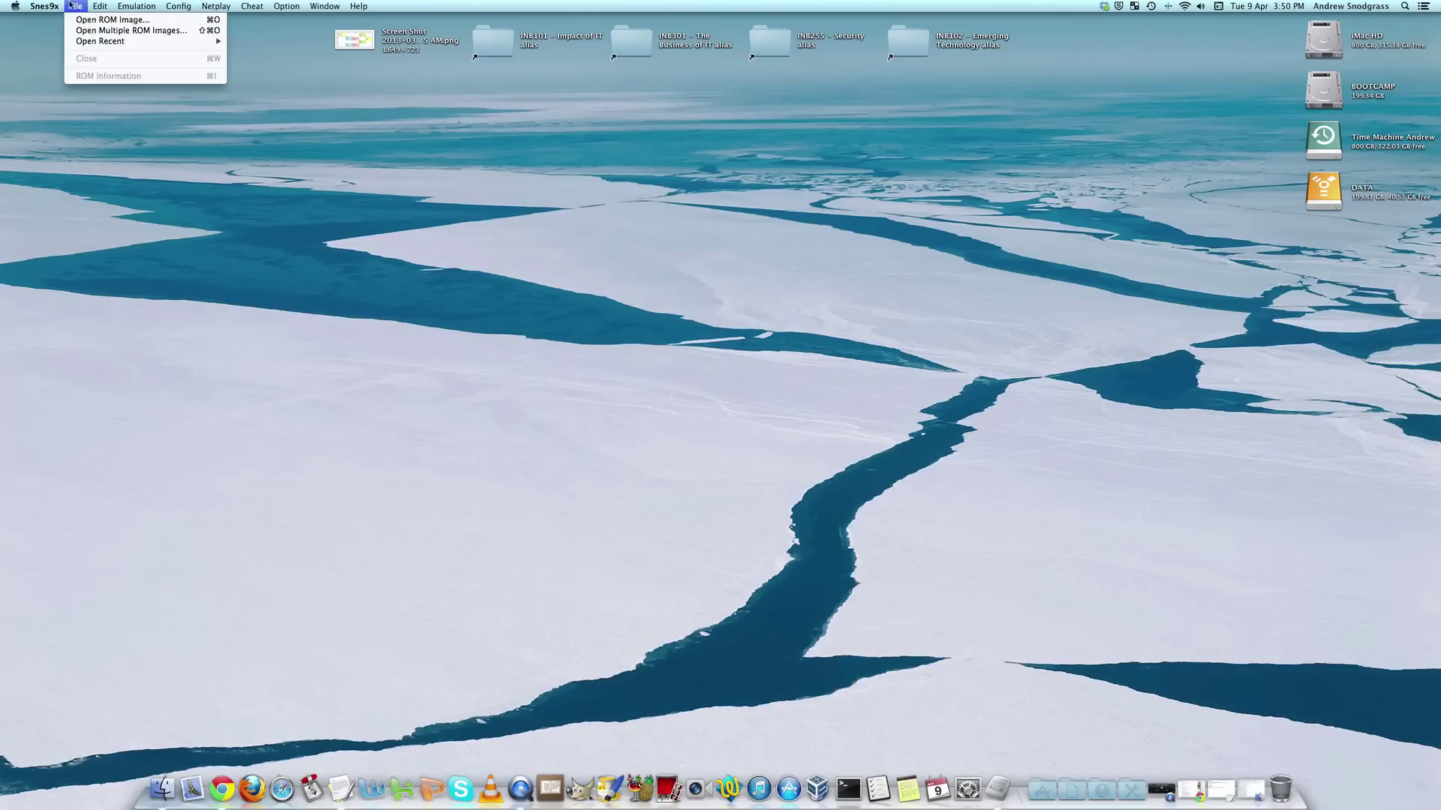
mouse_move(139, 41)
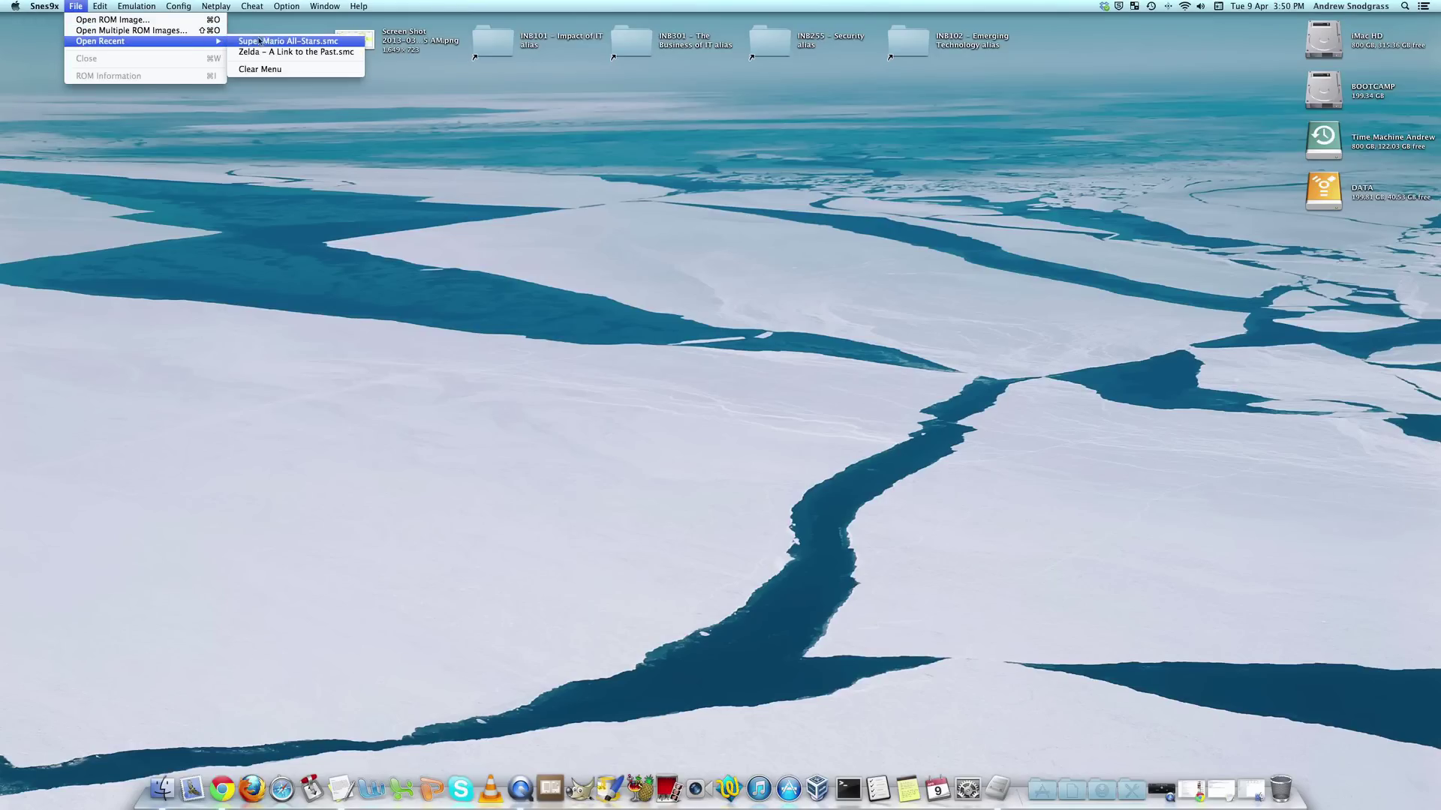
left_click(289, 40)
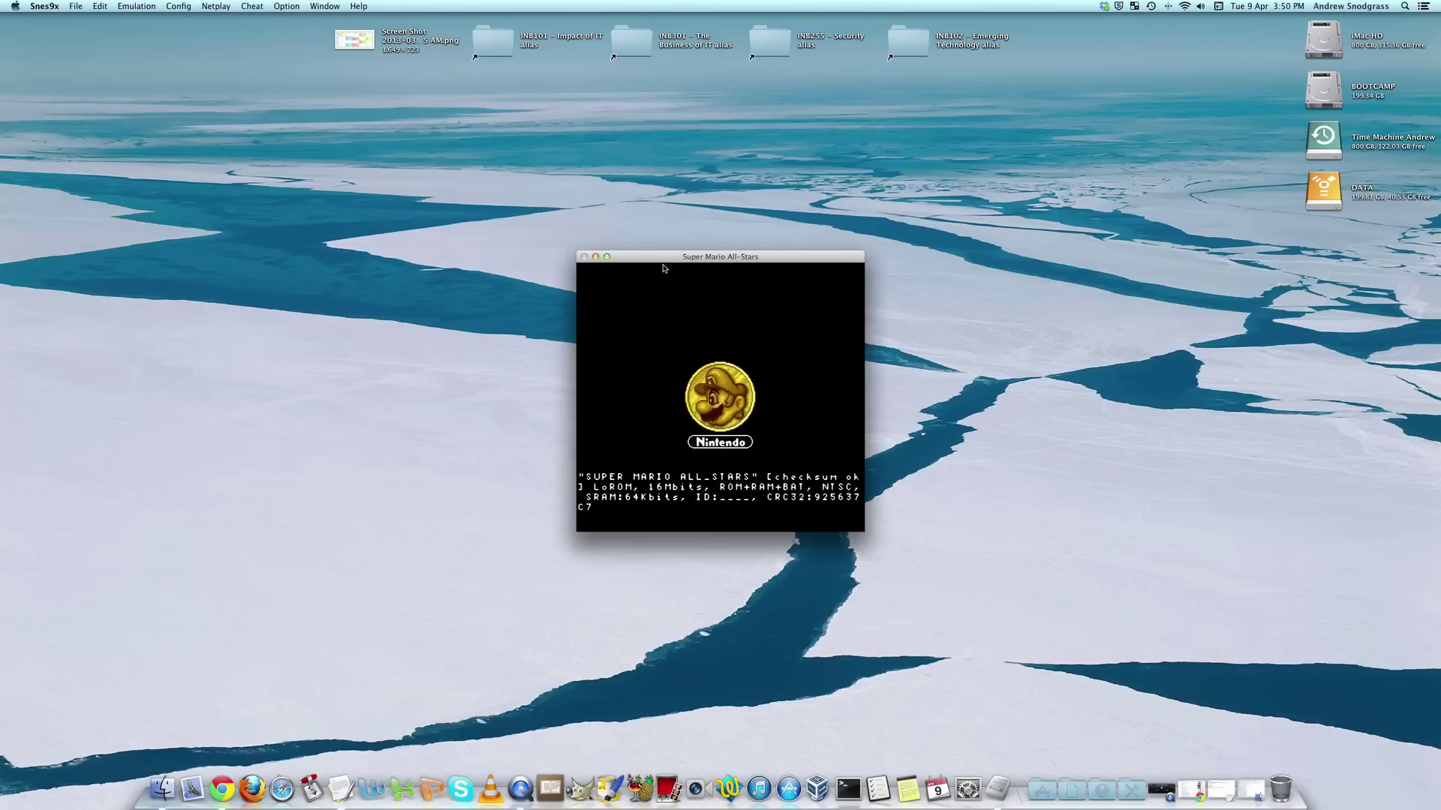
Enlarge the game window and centre it on screen.
left_click_drag(653, 260, 307, 124)
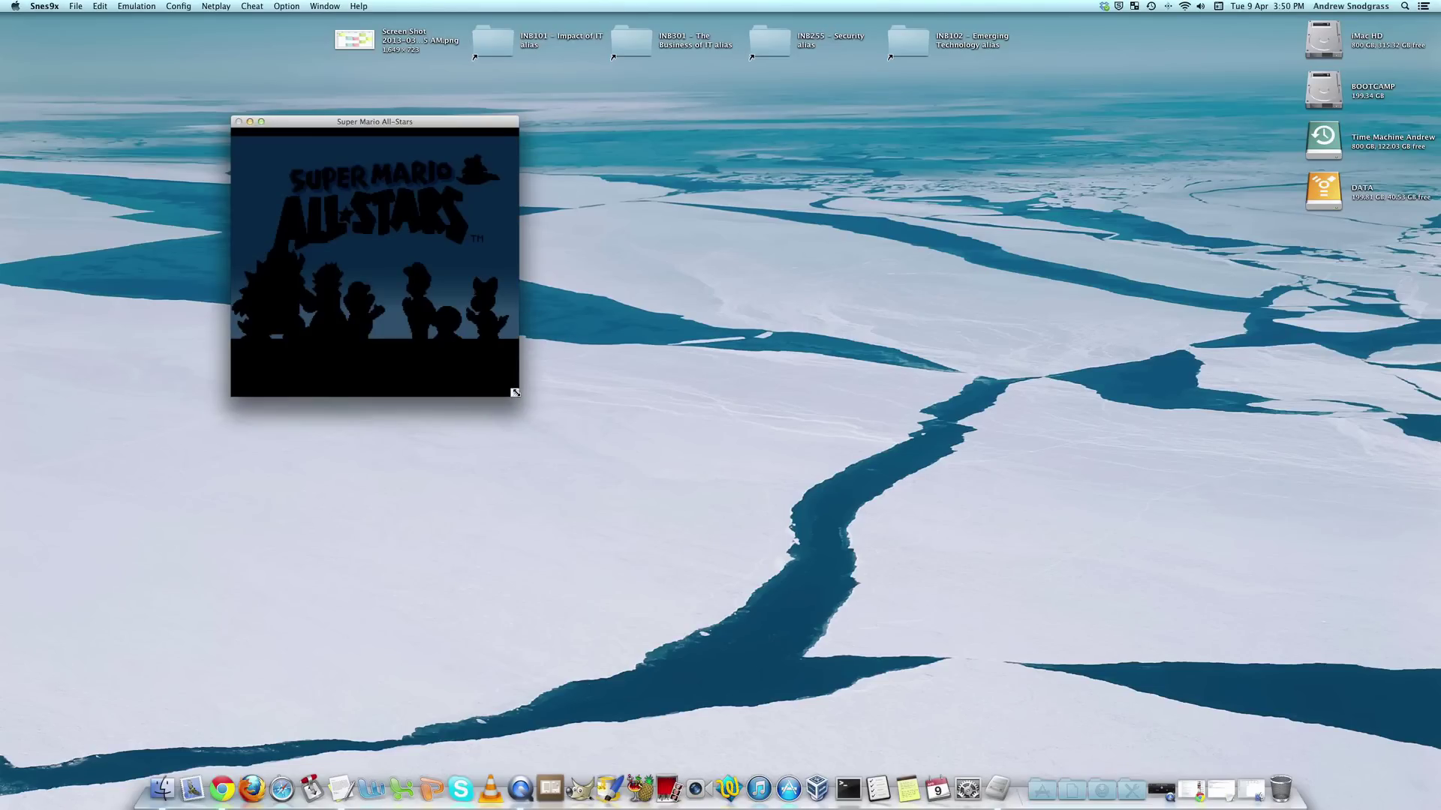
left_click_drag(515, 392, 1145, 702)
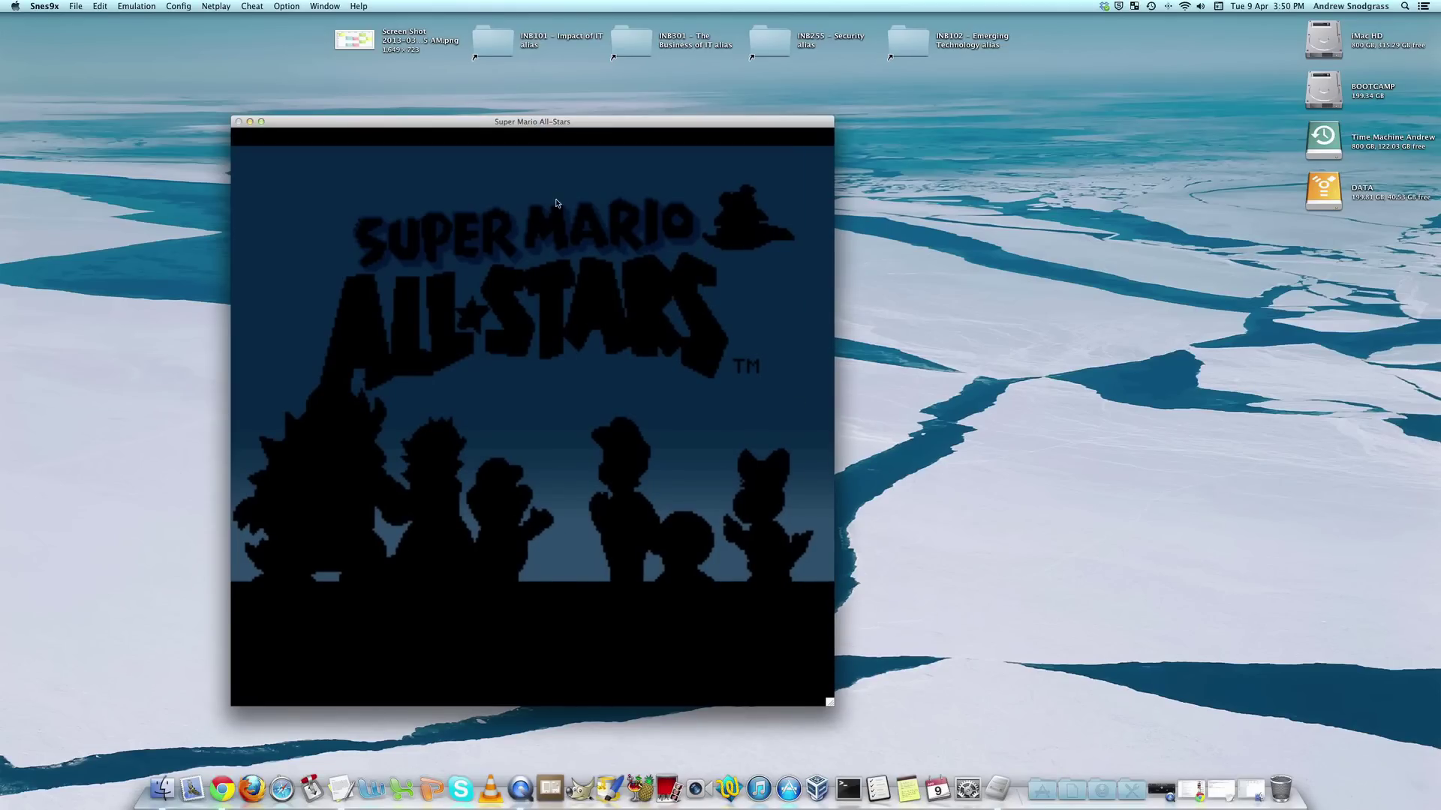
left_click_drag(444, 127, 569, 87)
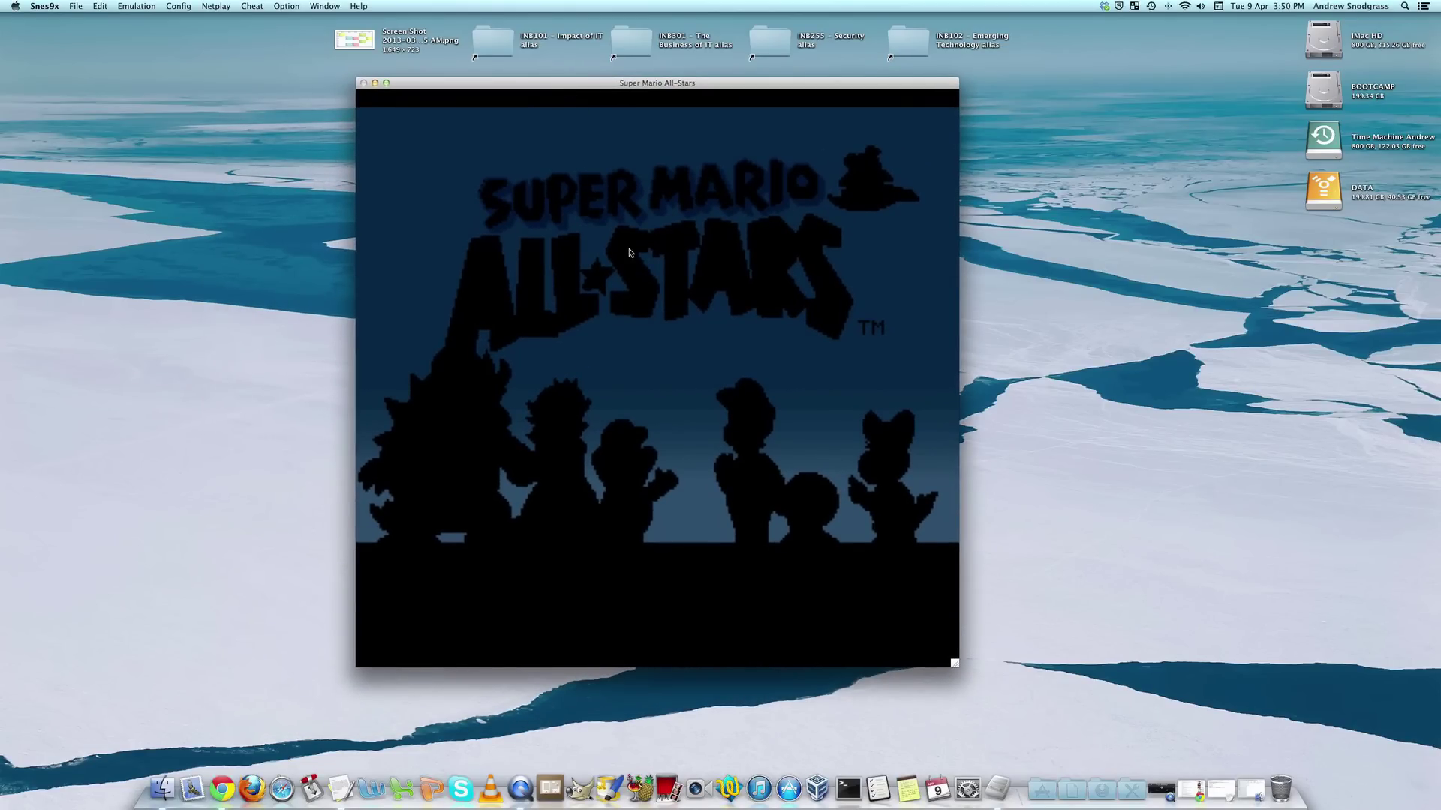
left_click(75, 6)
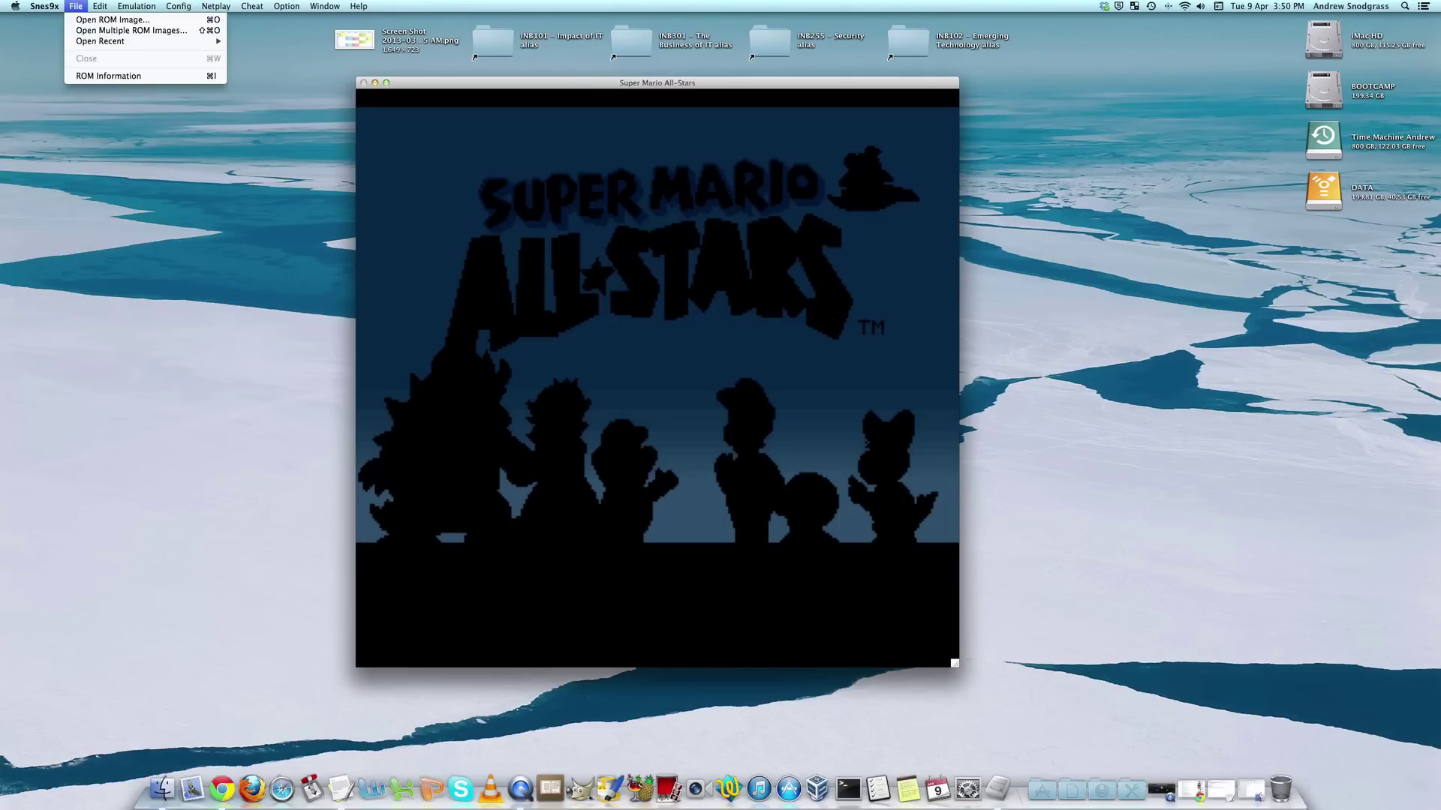
mouse_move(100, 7)
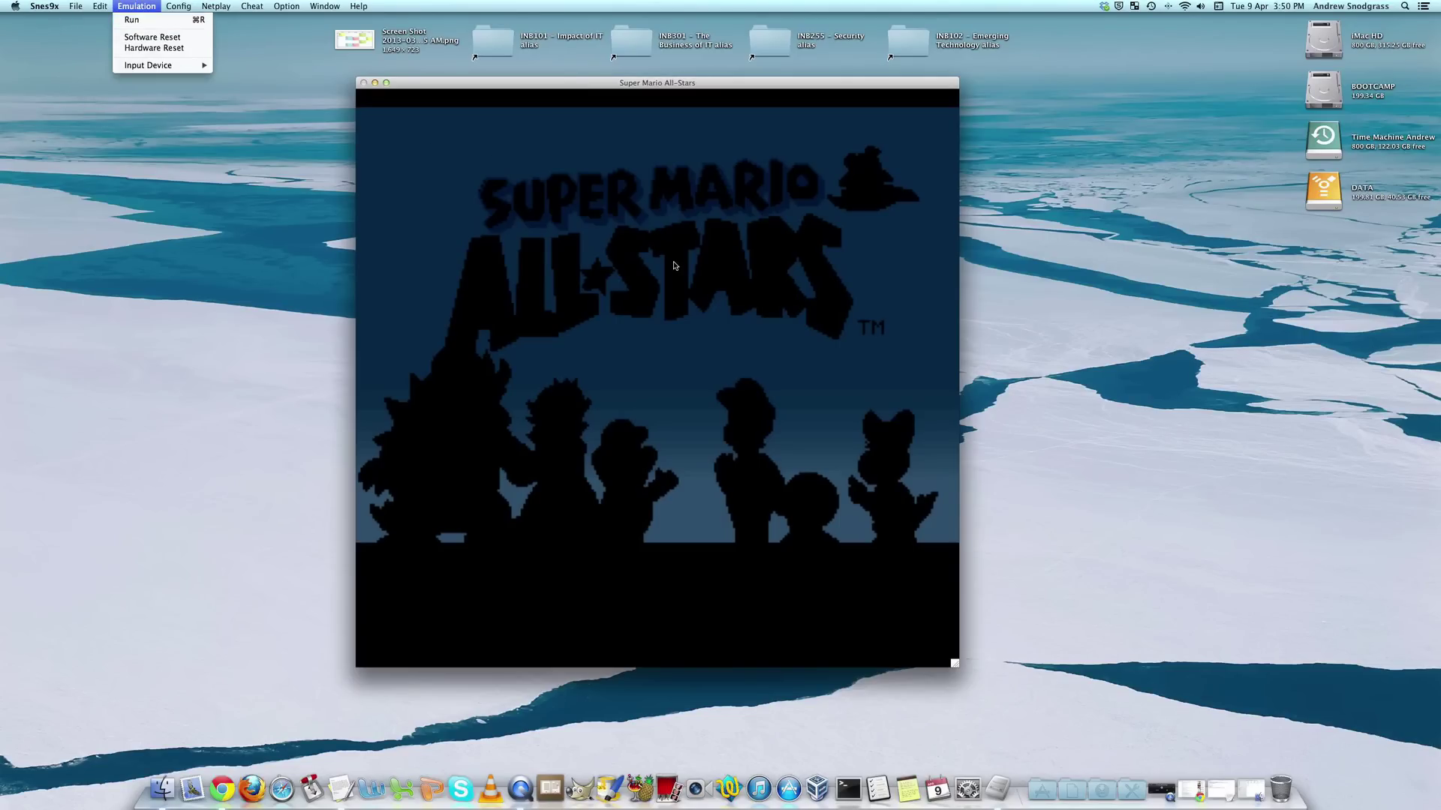
From the All-Stars menu, pick Super Mario (1985) and start a new game on File A, muting sound.
key("Escape")
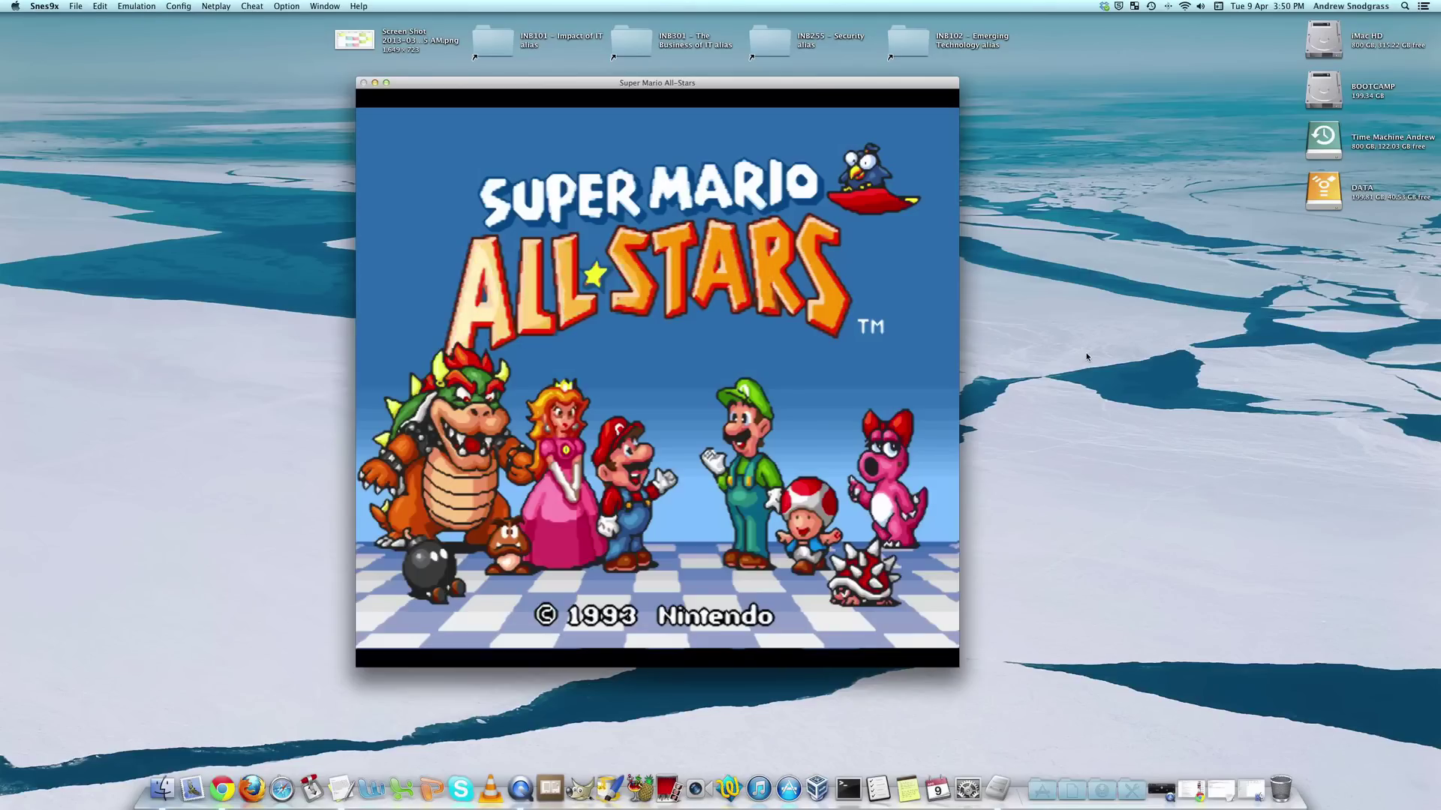
key("Return")
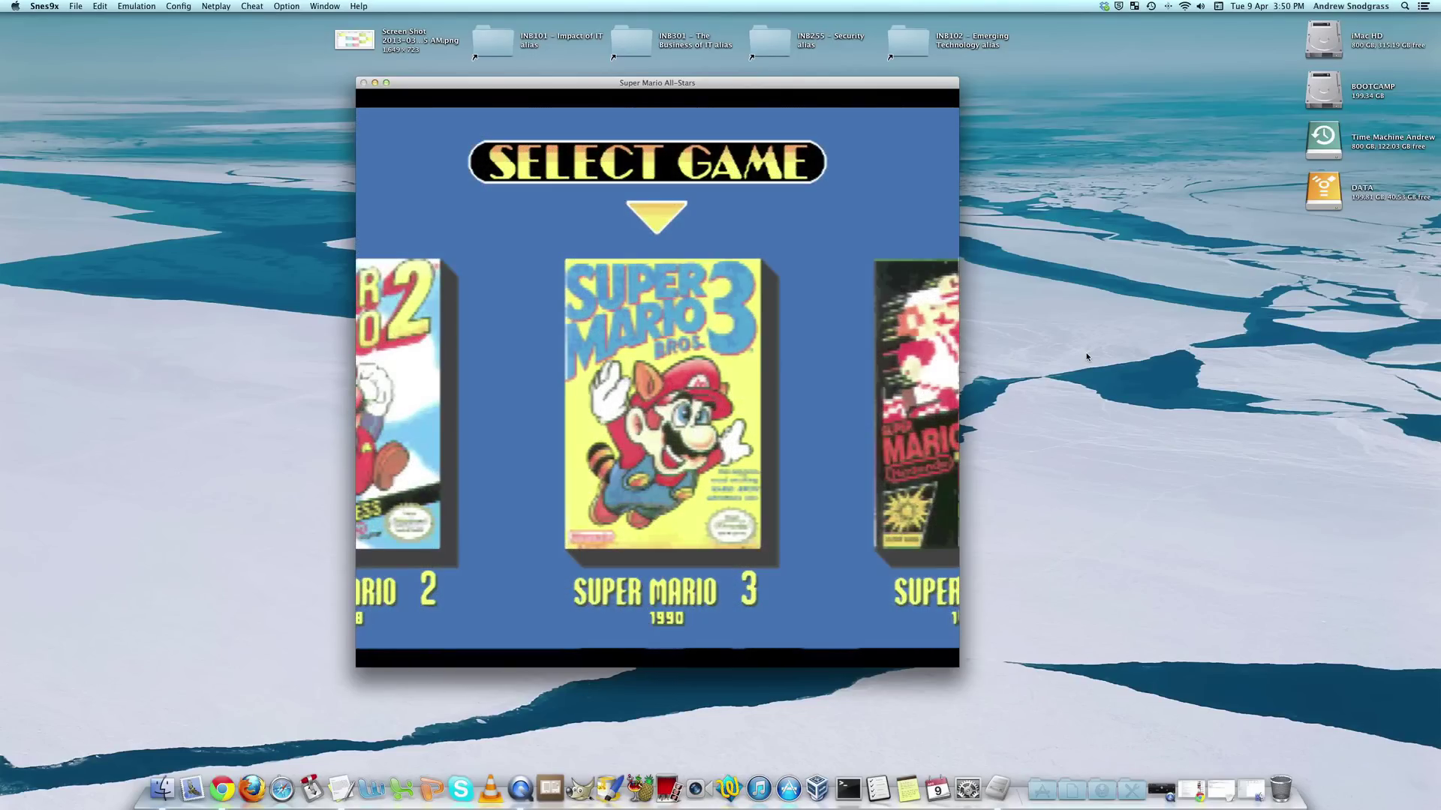
key("Right")
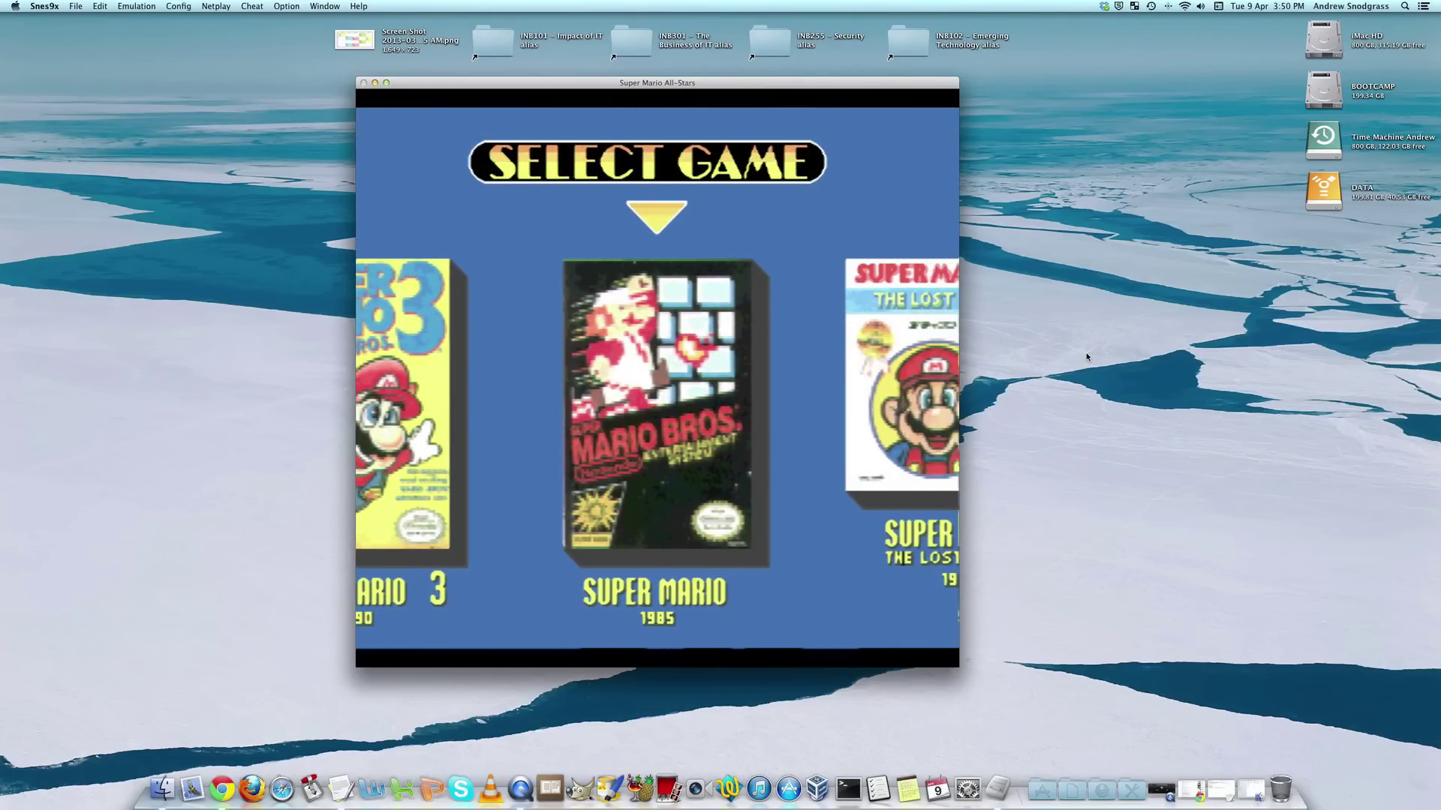
key("Left")
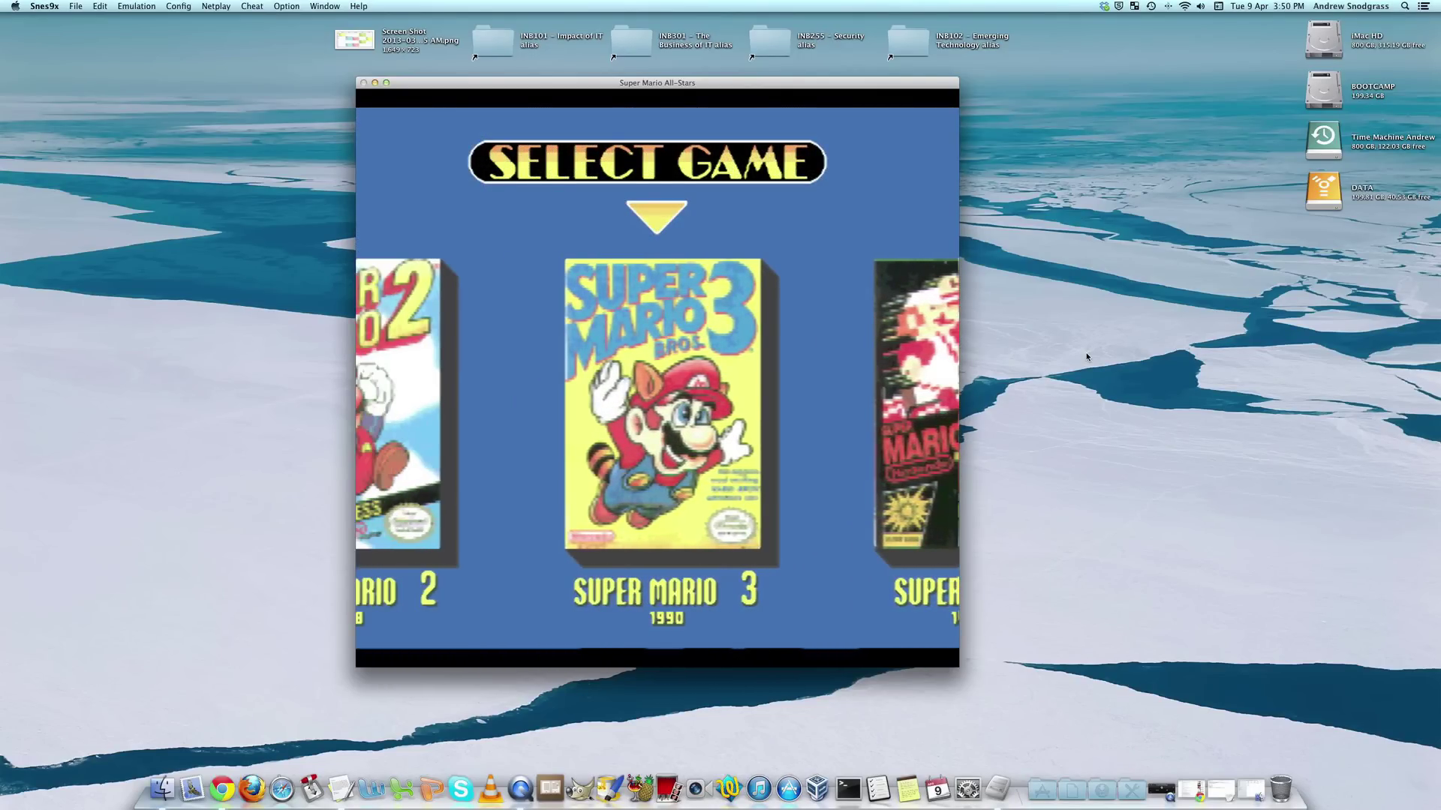
key("XF86AudioMute")
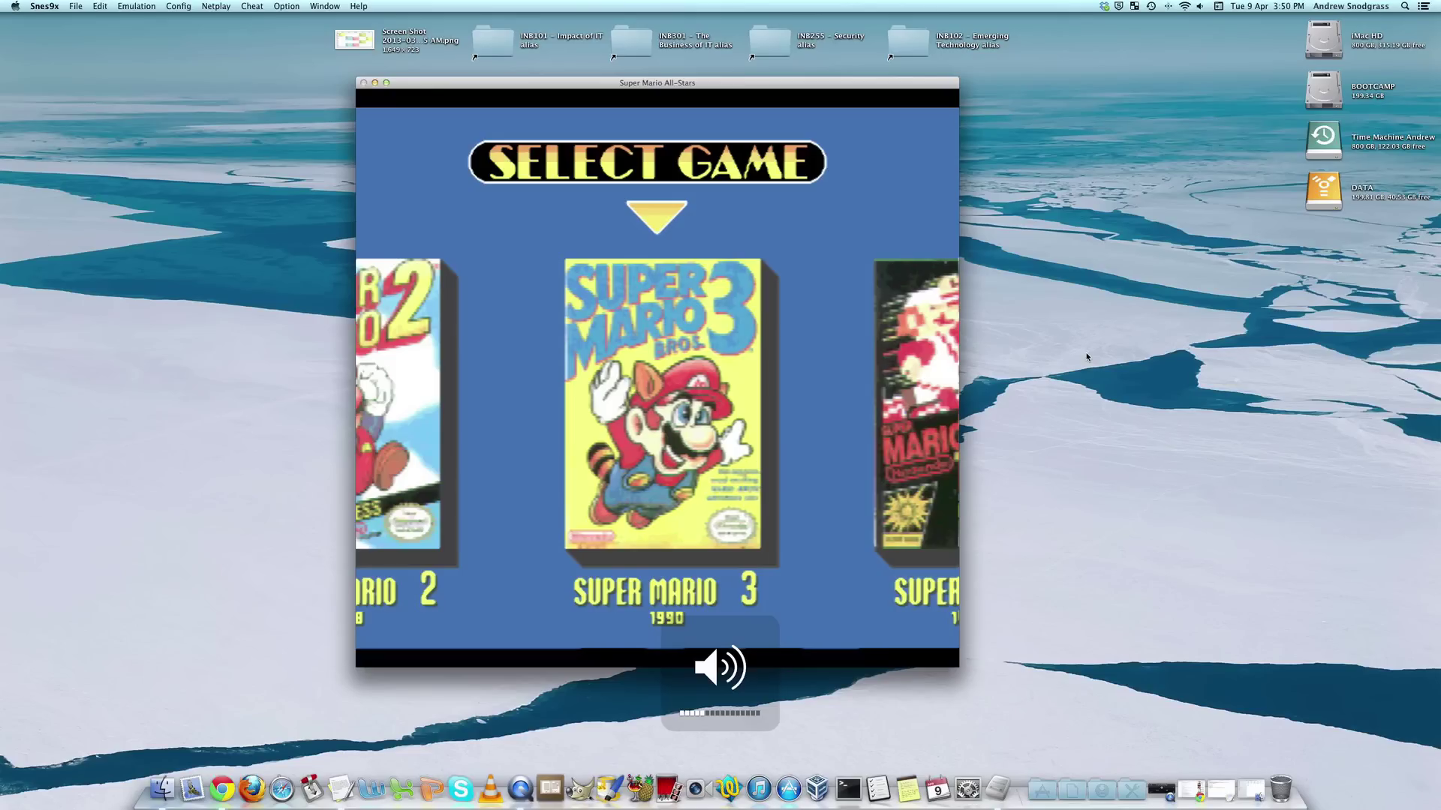
key("Right")
key("Left")
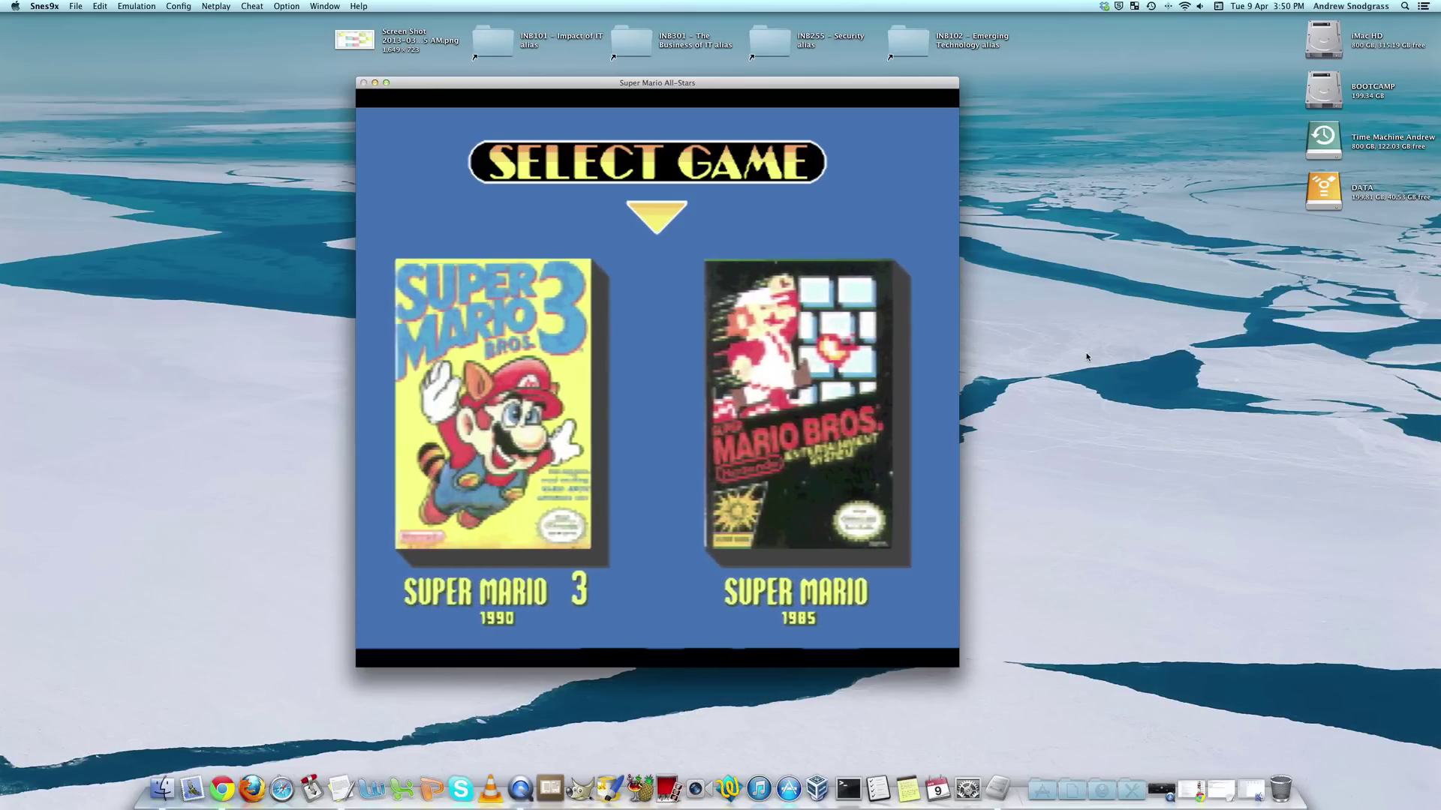
key("Right")
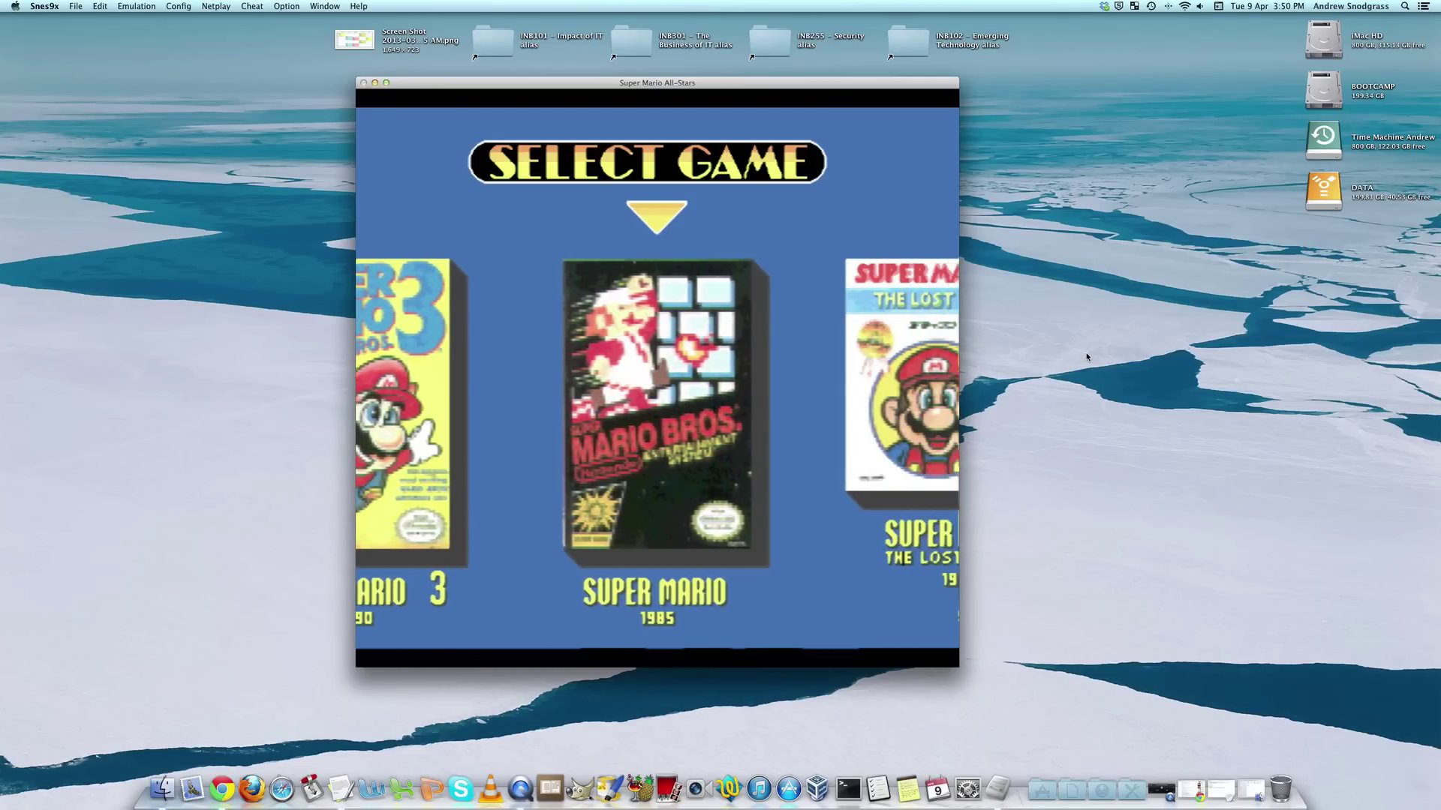
key("Return")
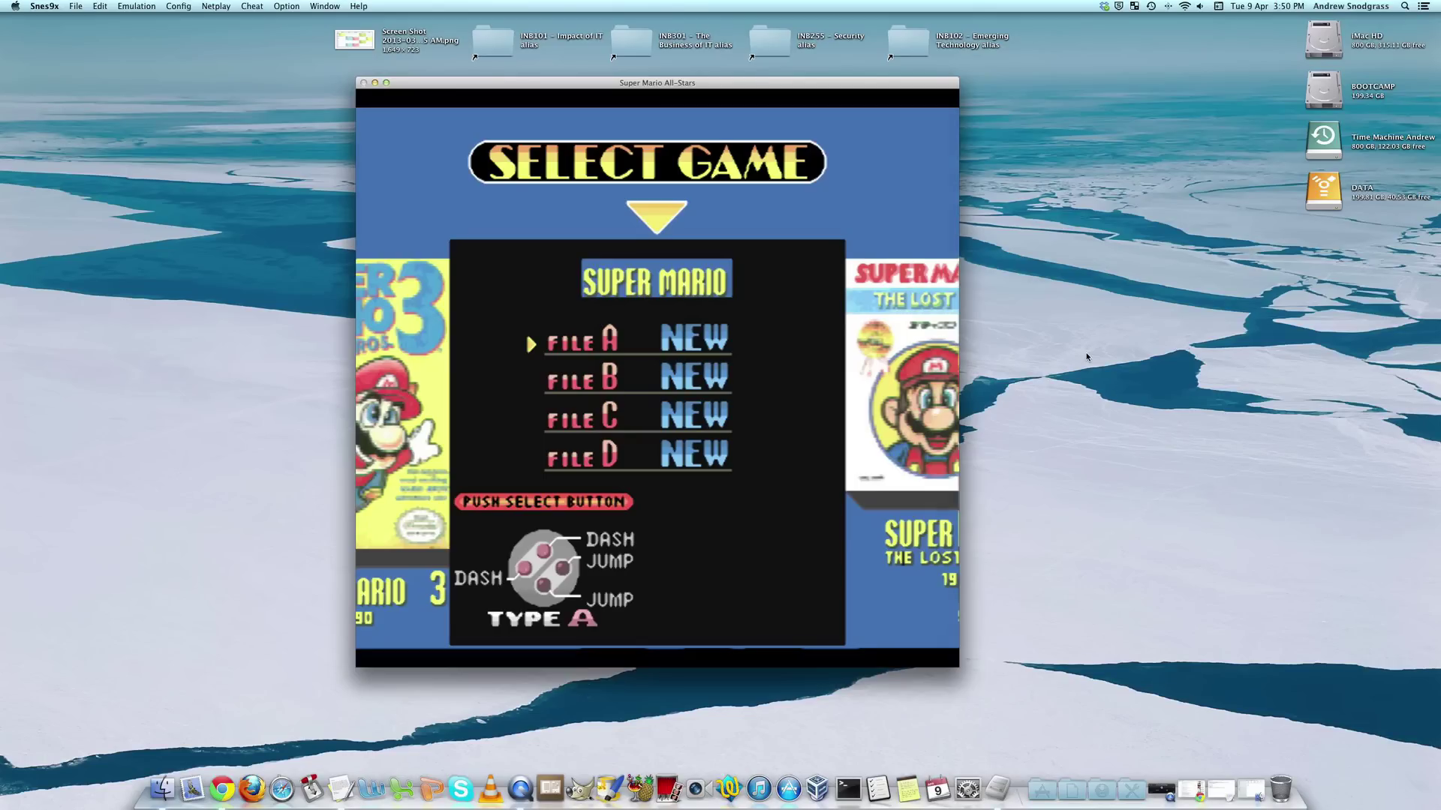
key("Return")
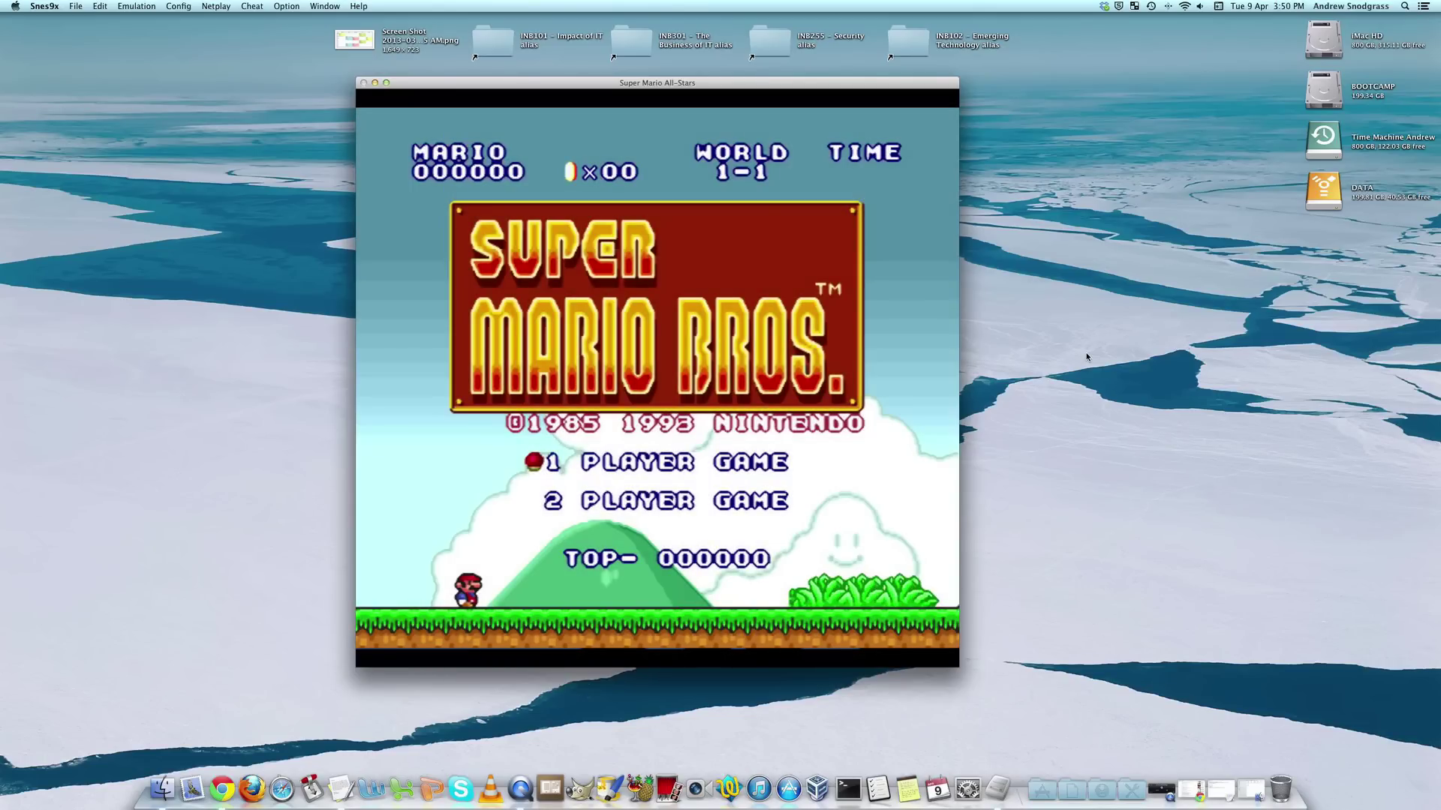
Start a one-player game of World 1-1, grab a question-block coin and stomp the Goomba.
key("Return")
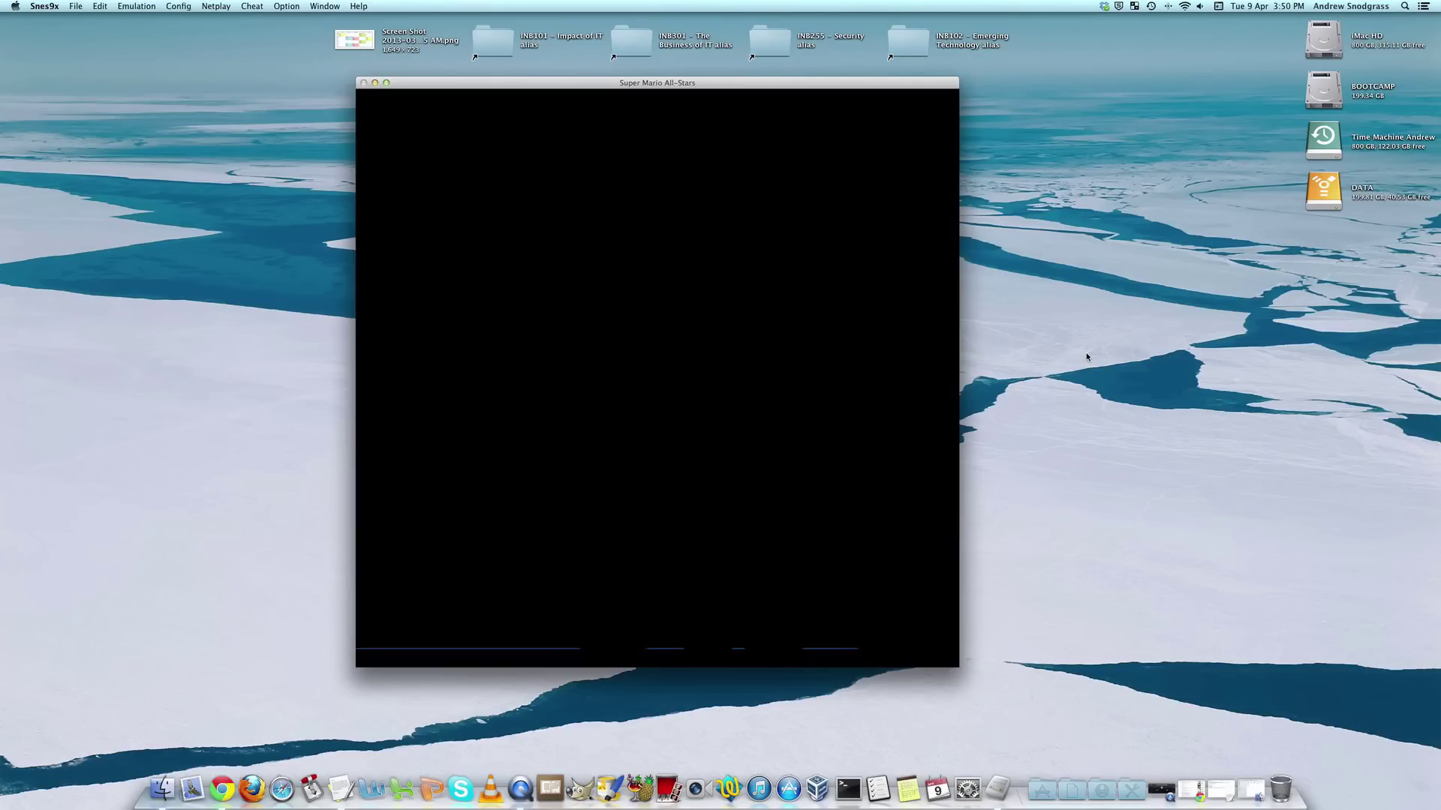
key("Right")
key("z")
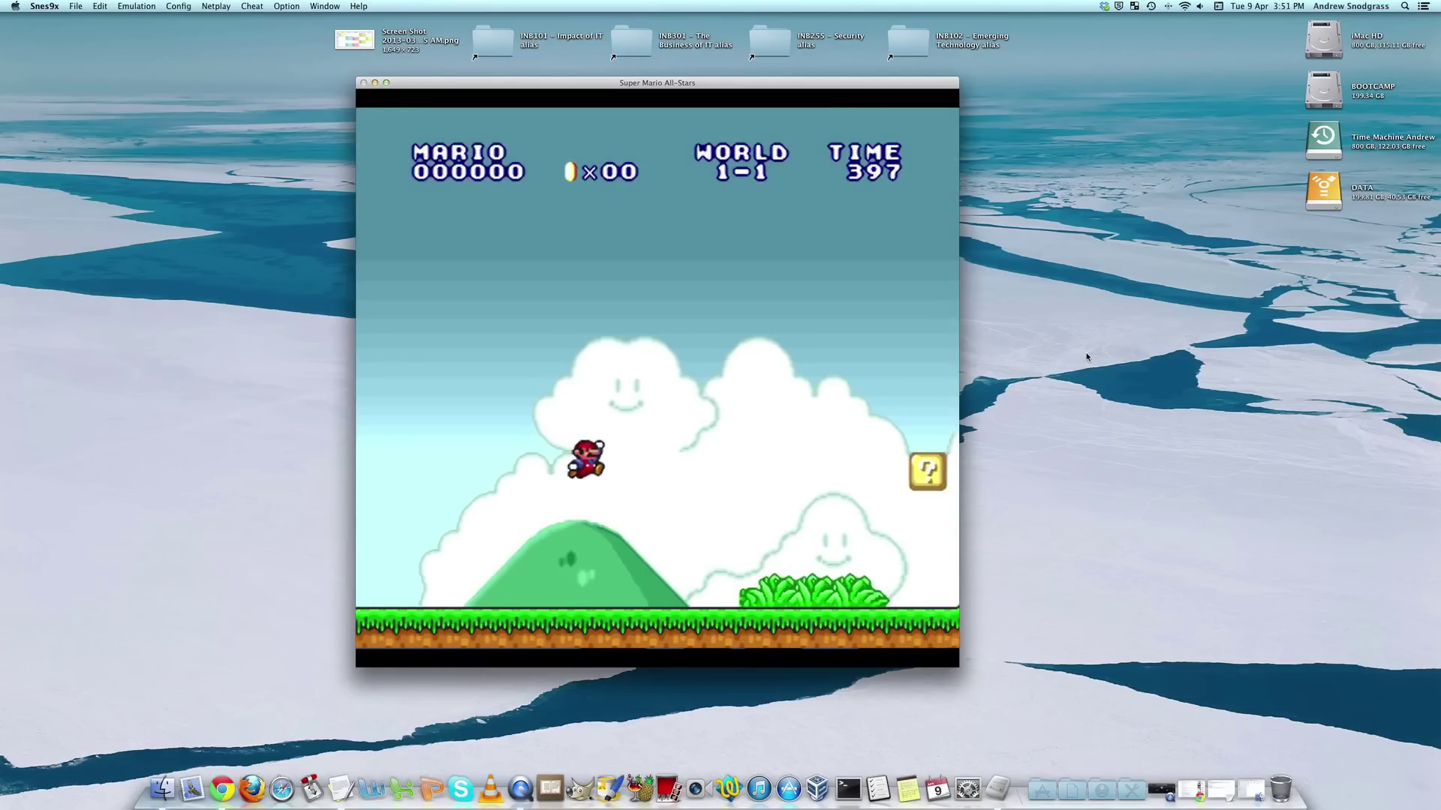
key("z")
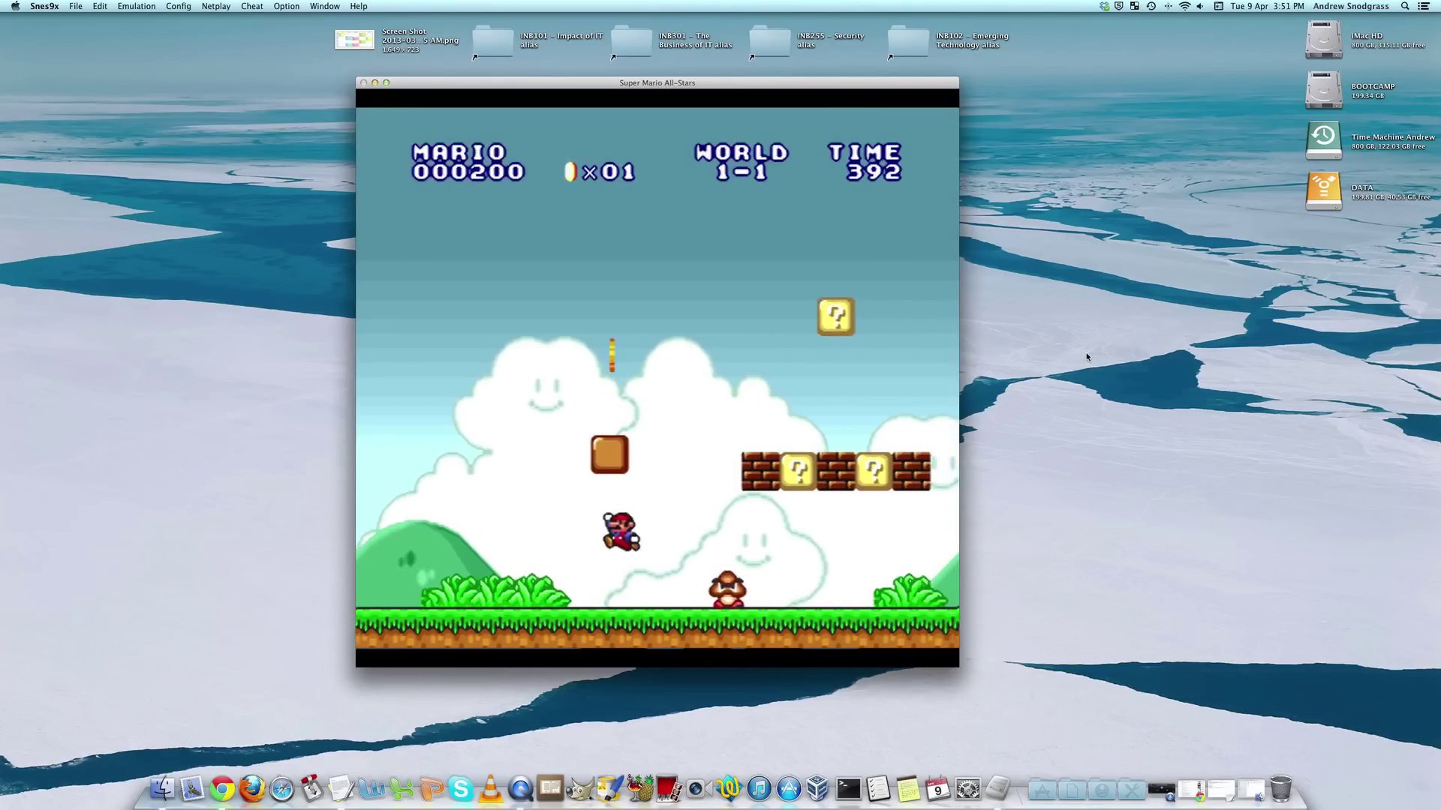
key("Left")
key("z")
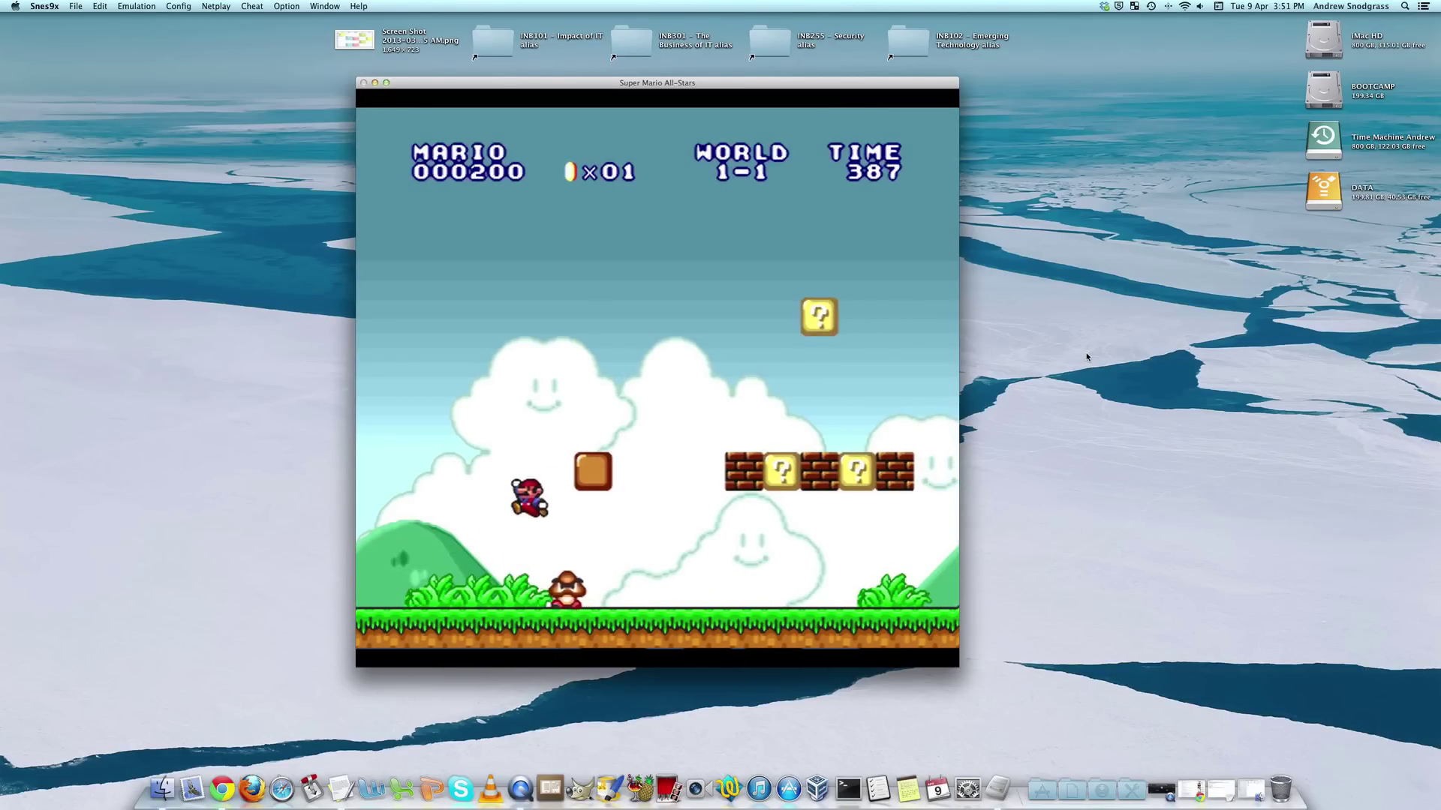
Release and grab the mushroom to grow Mario, collecting another coin, then climb onto the bricks.
key("Right")
key("z")
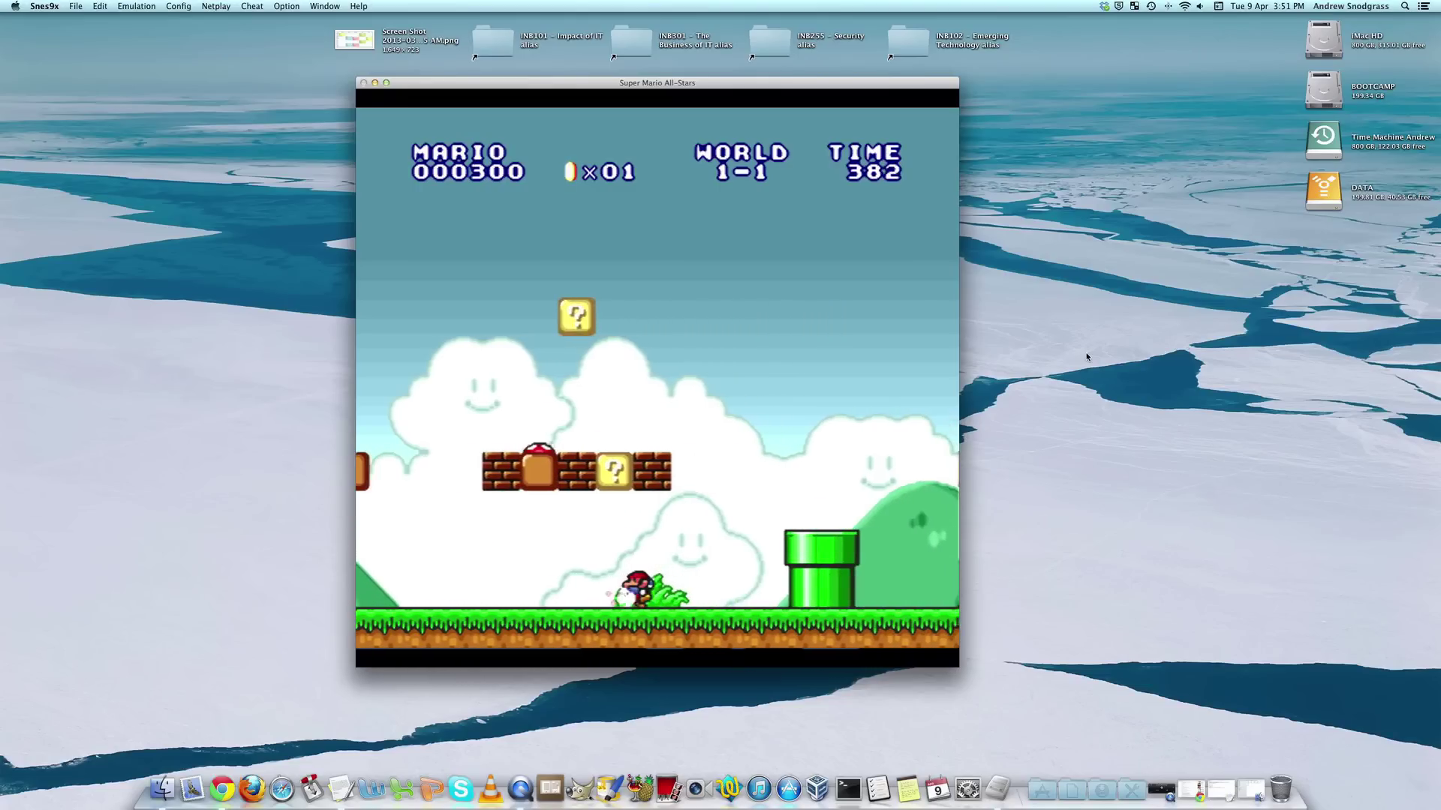
key("z")
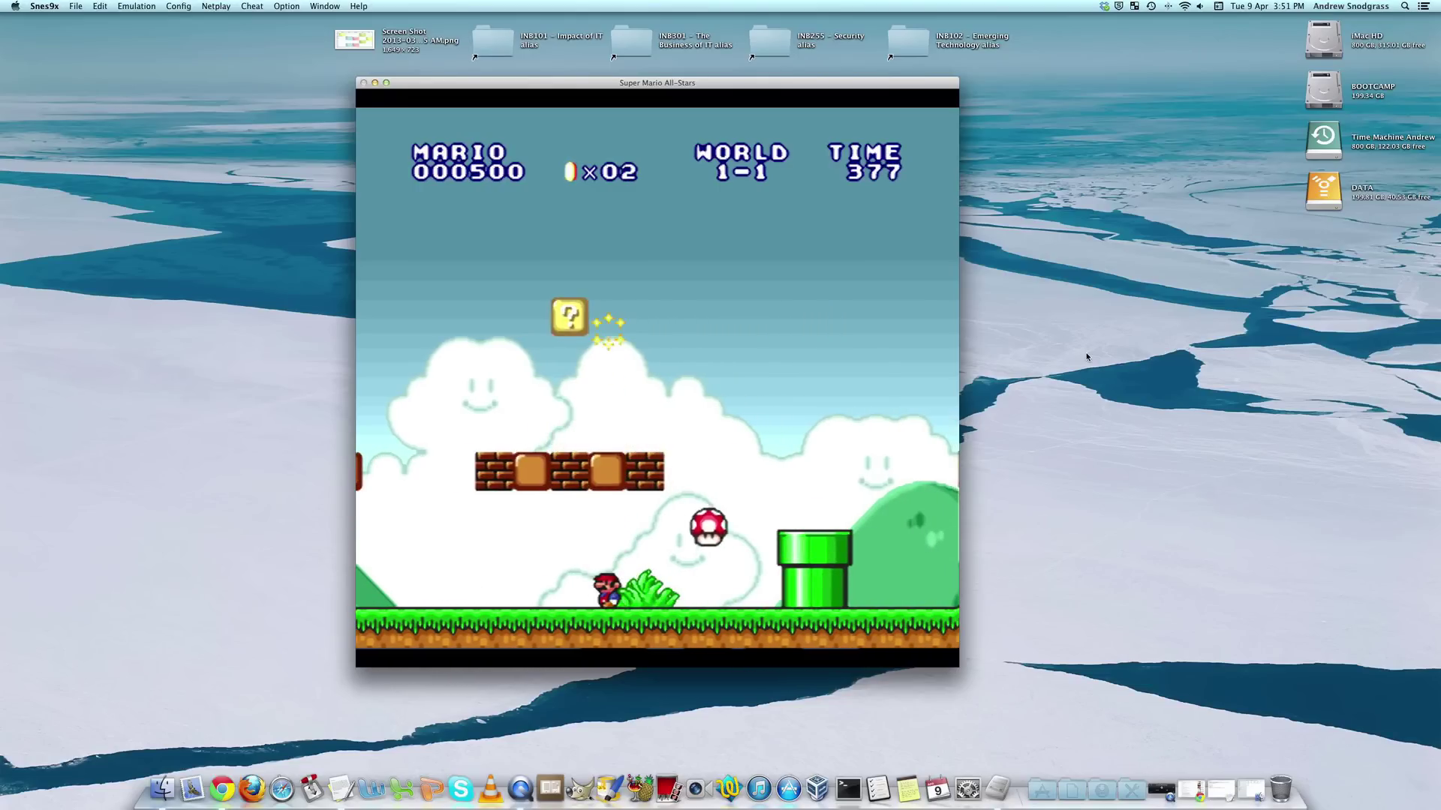
key("Right")
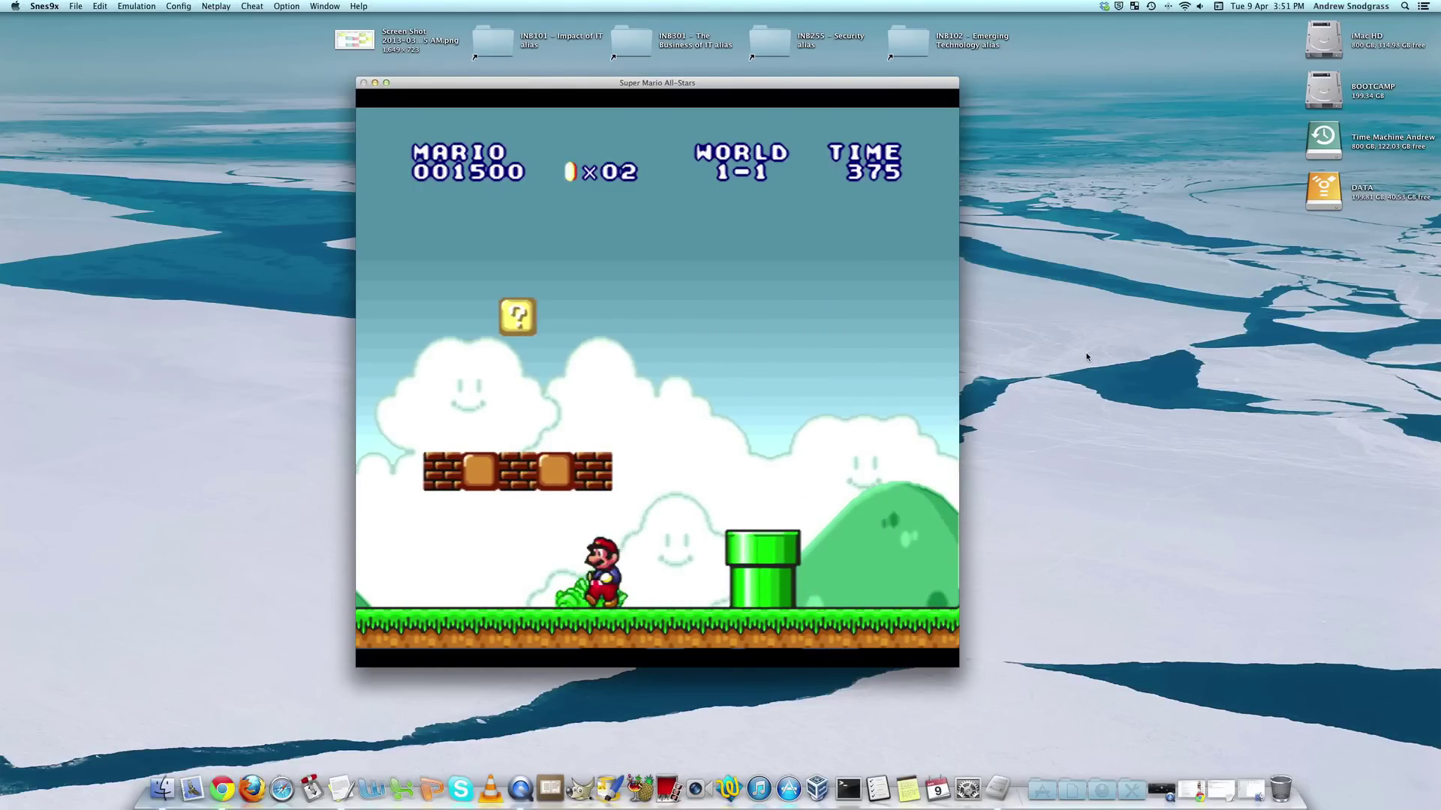
key("Left")
key("Right")
key("z")
Take the high question-block coin (1,700 points, 3 coins), pause the game, and restore QuickTime Player.
key("z")
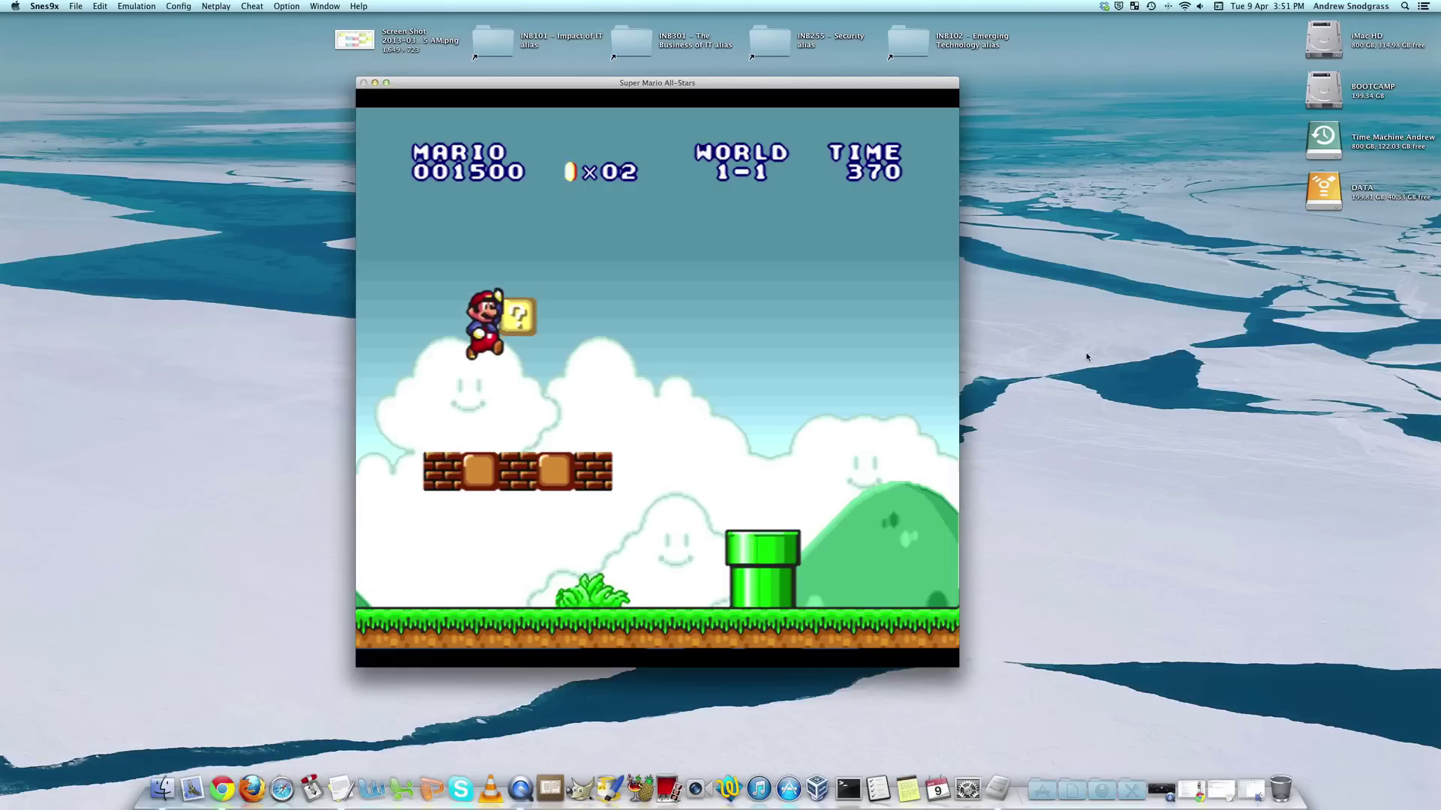
key("Right")
key("z")
key("Right")
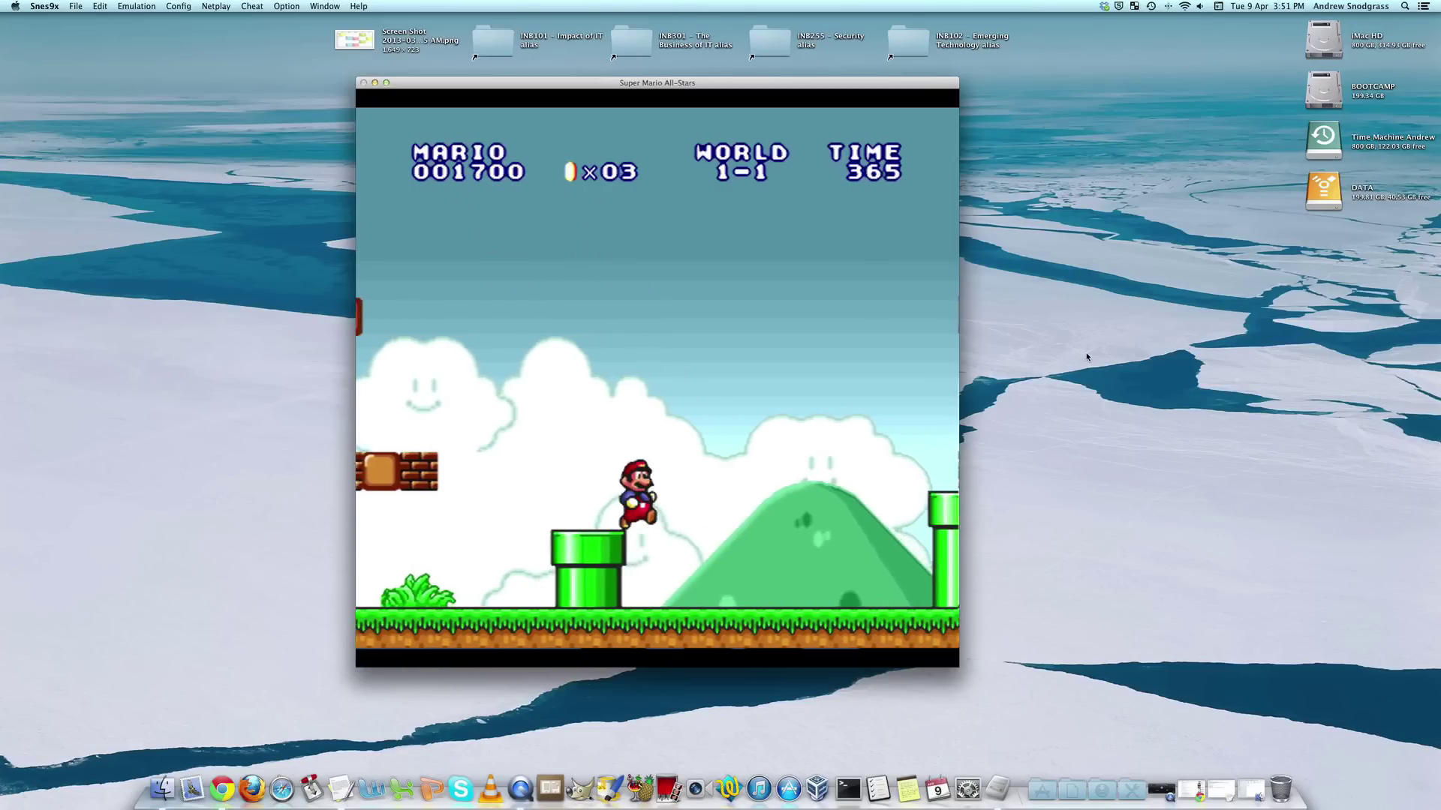
key("Escape")
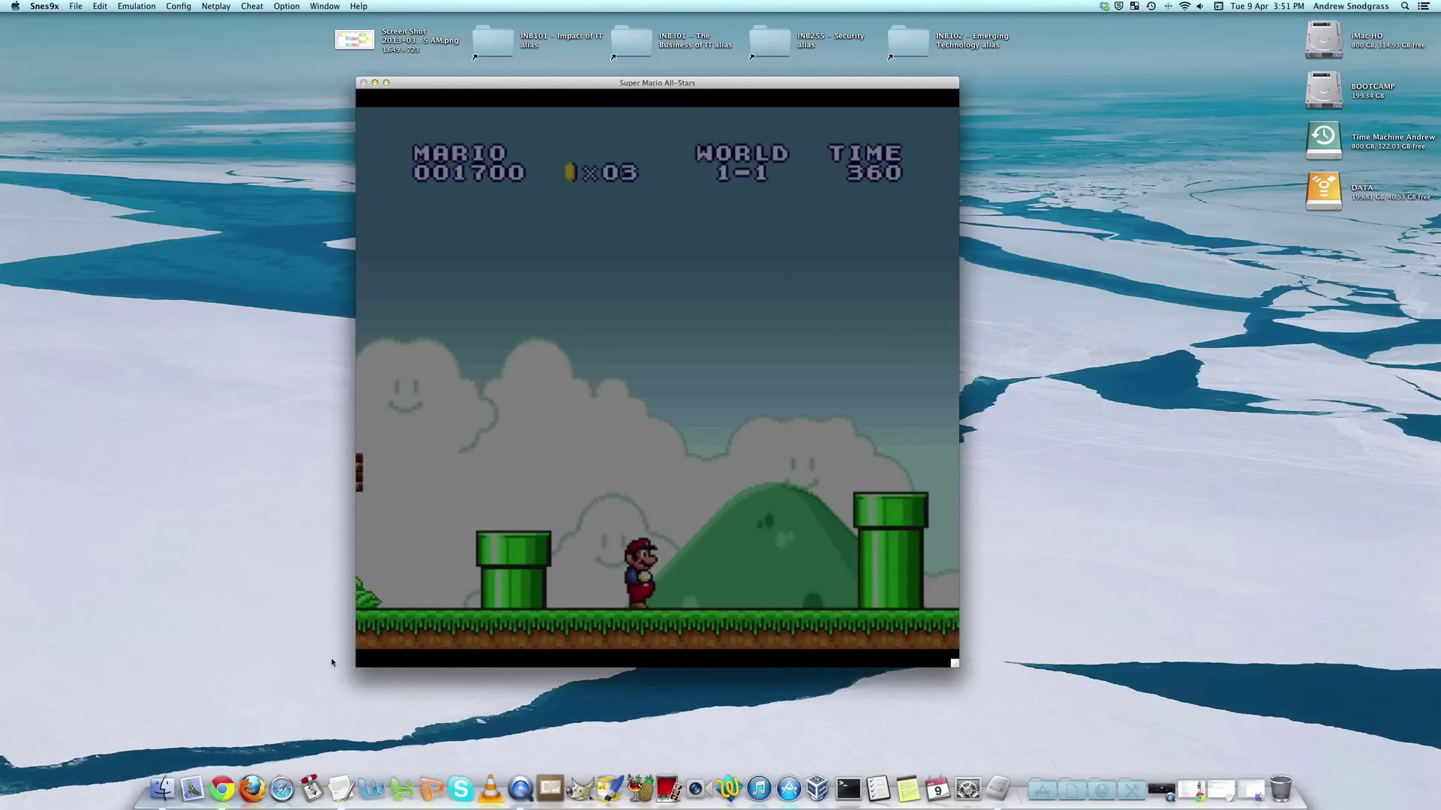
left_click(1162, 789)
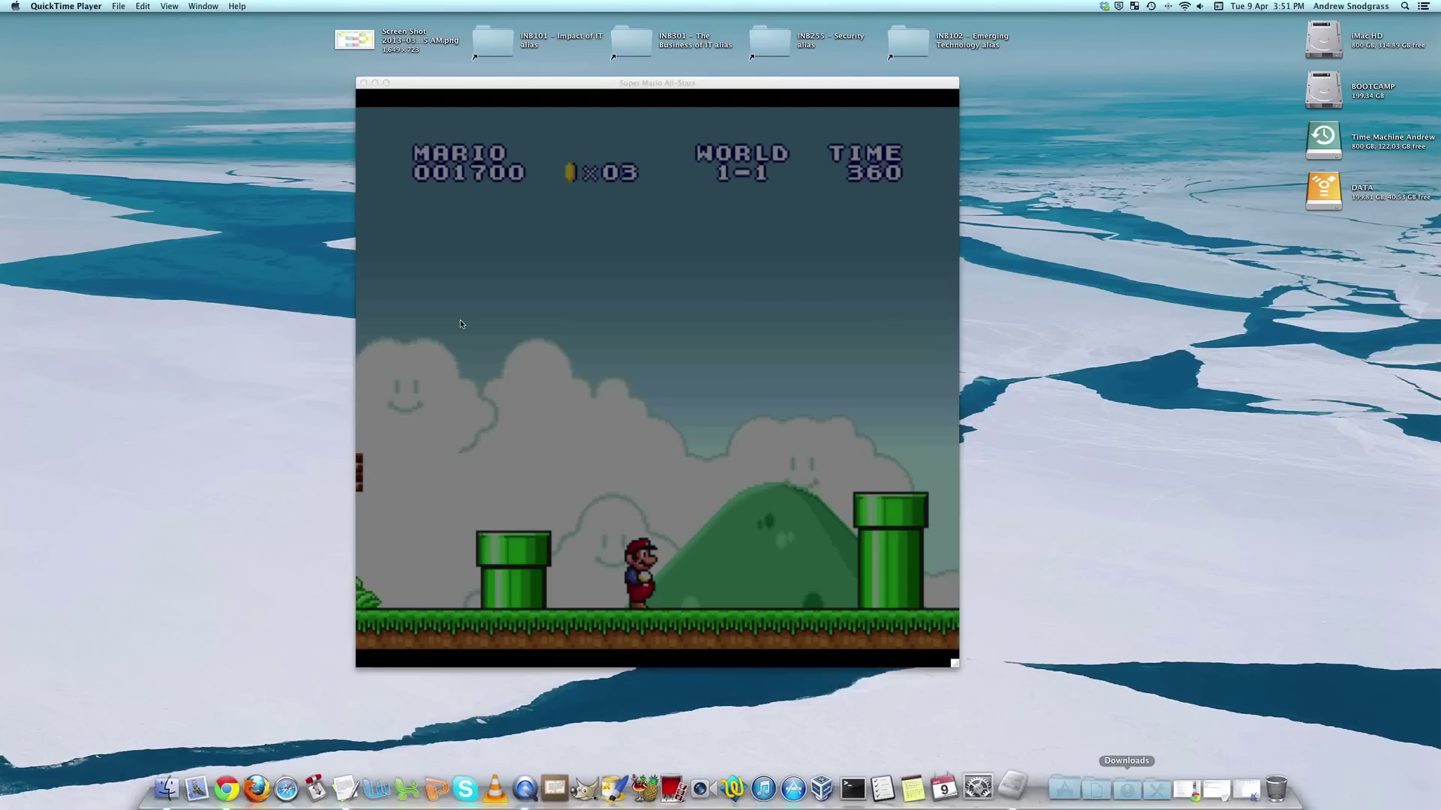